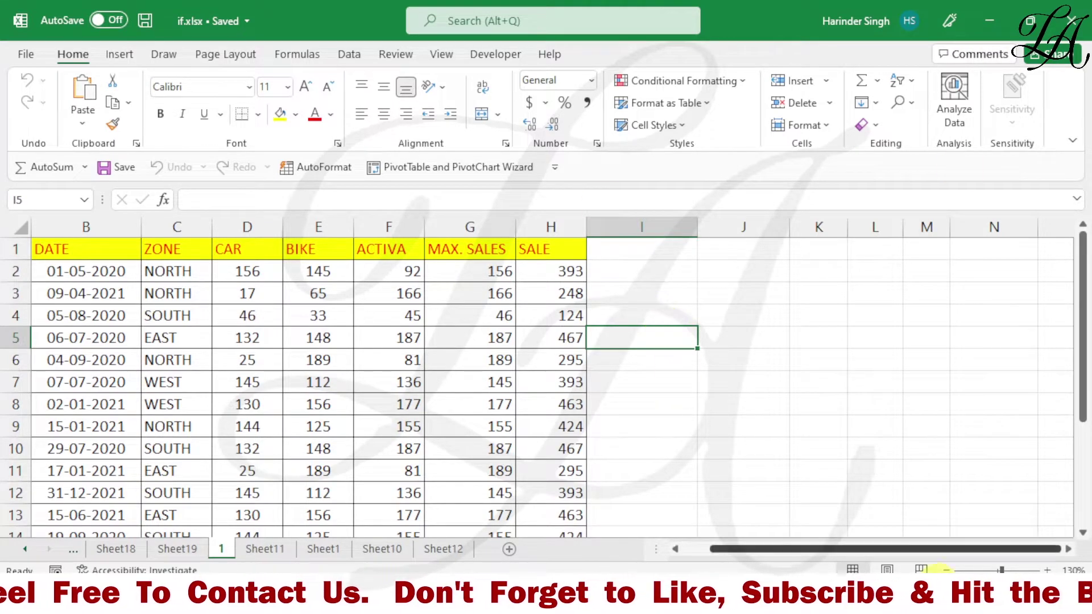
- Check the SALE formula in H2, then insert a PivotTable from A1:H16 at cell I4
{"action": "left_click_drag", "start_coordinate": [773, 547], "coordinate": [740, 548]}
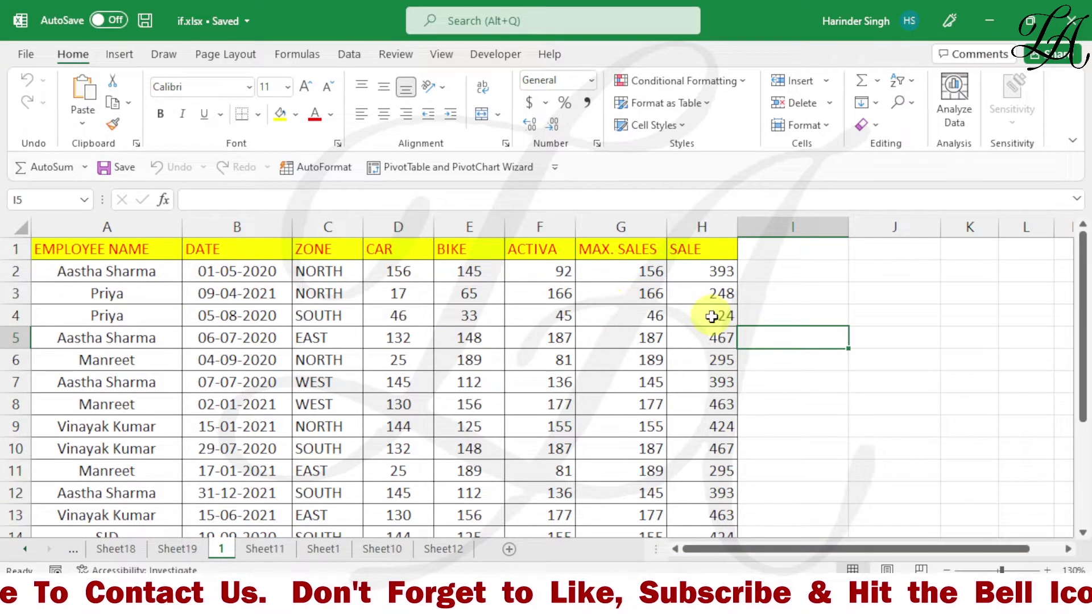
{"action": "left_click", "coordinate": [685, 271]}
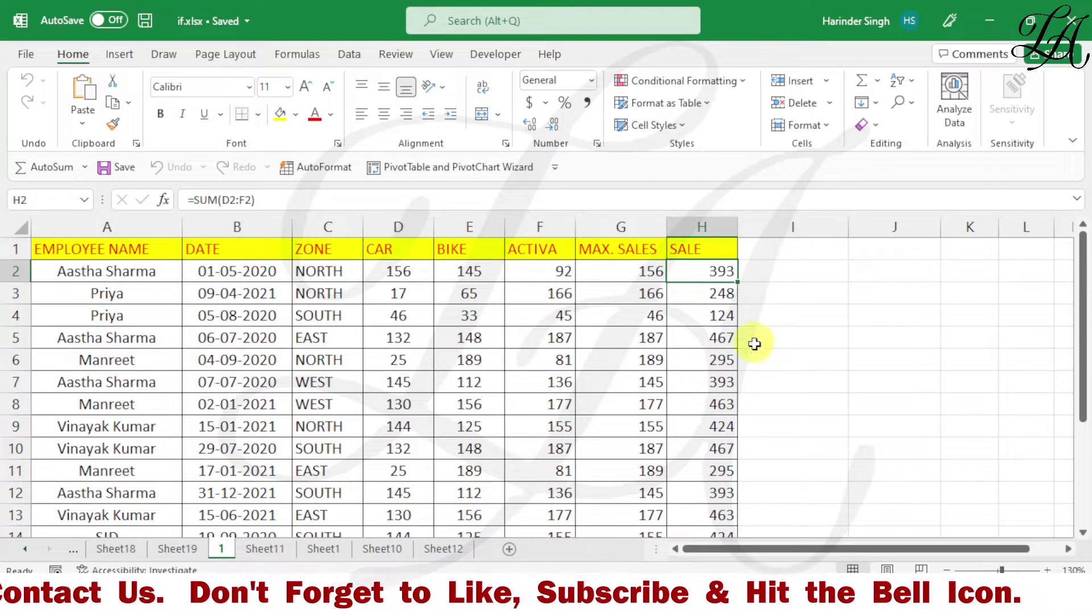
{"action": "left_click", "coordinate": [380, 343]}
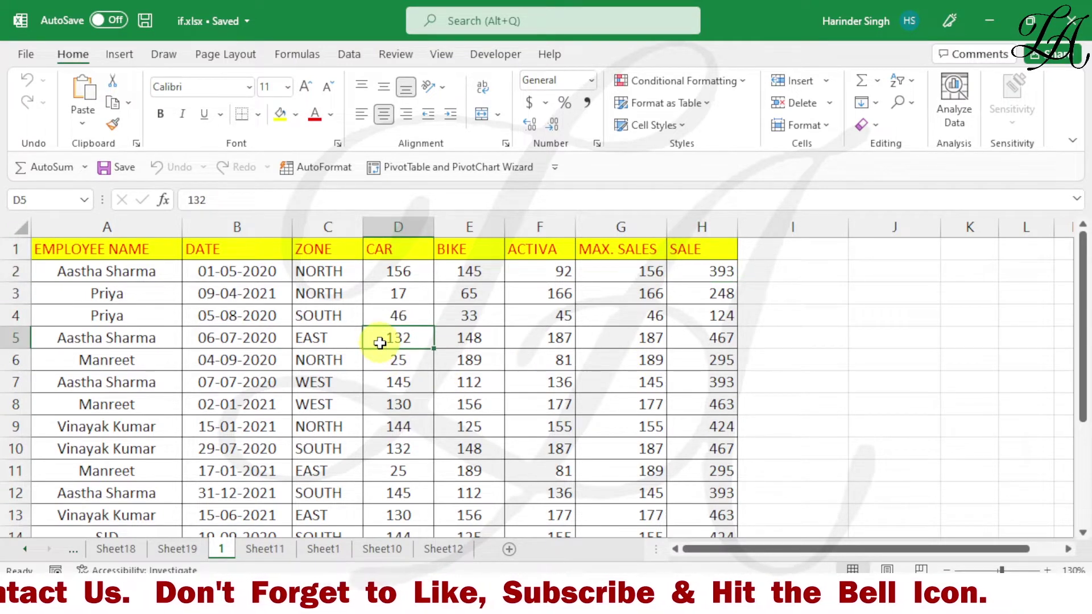
{"action": "left_click", "coordinate": [117, 55]}
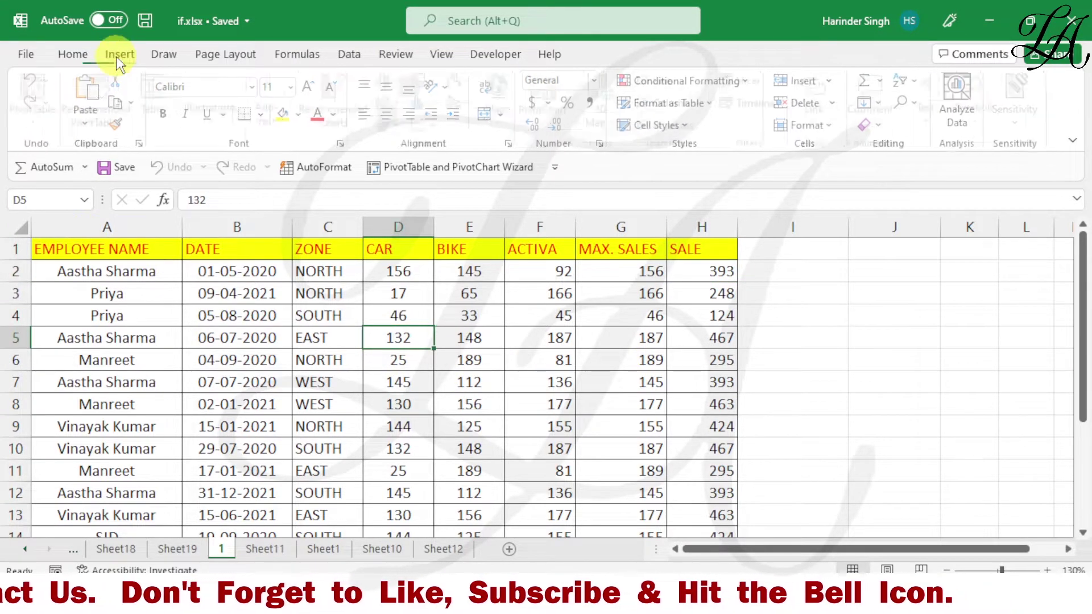
{"action": "left_click", "coordinate": [42, 84]}
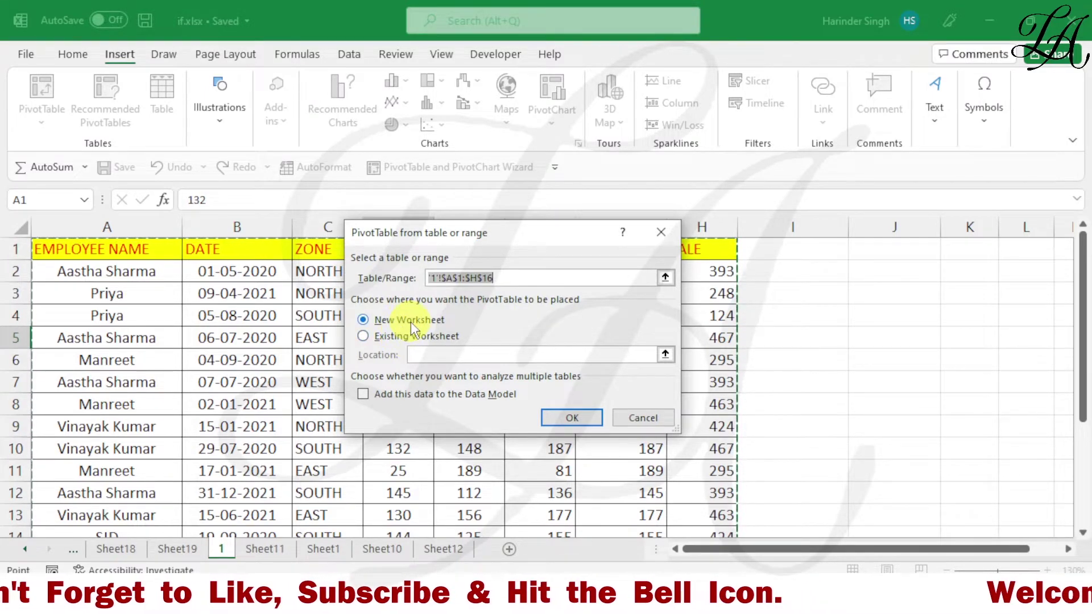
{"action": "left_click", "coordinate": [398, 339]}
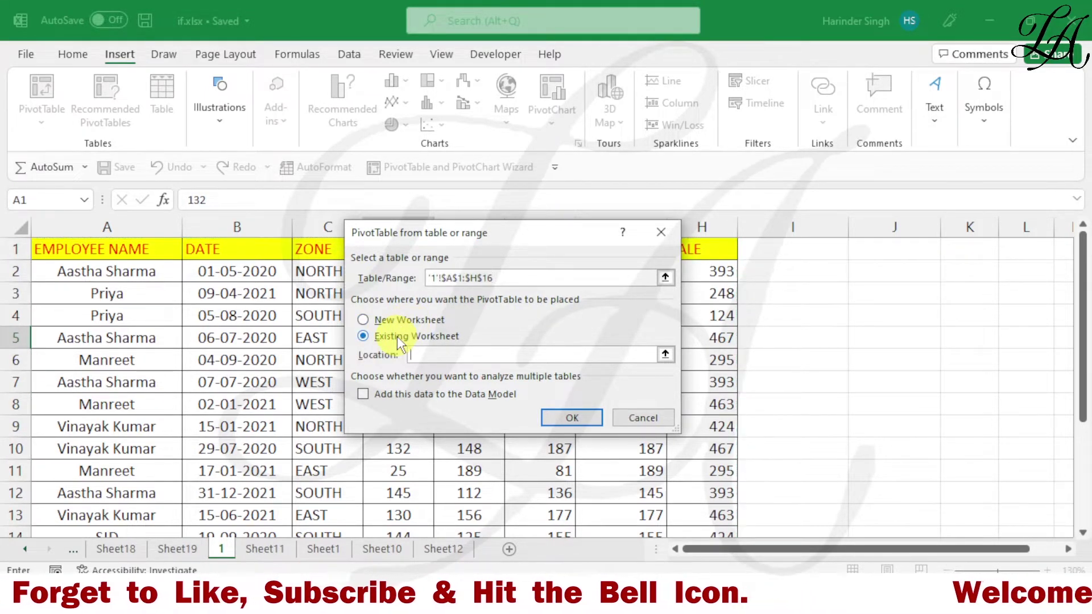
{"action": "left_click", "coordinate": [800, 322]}
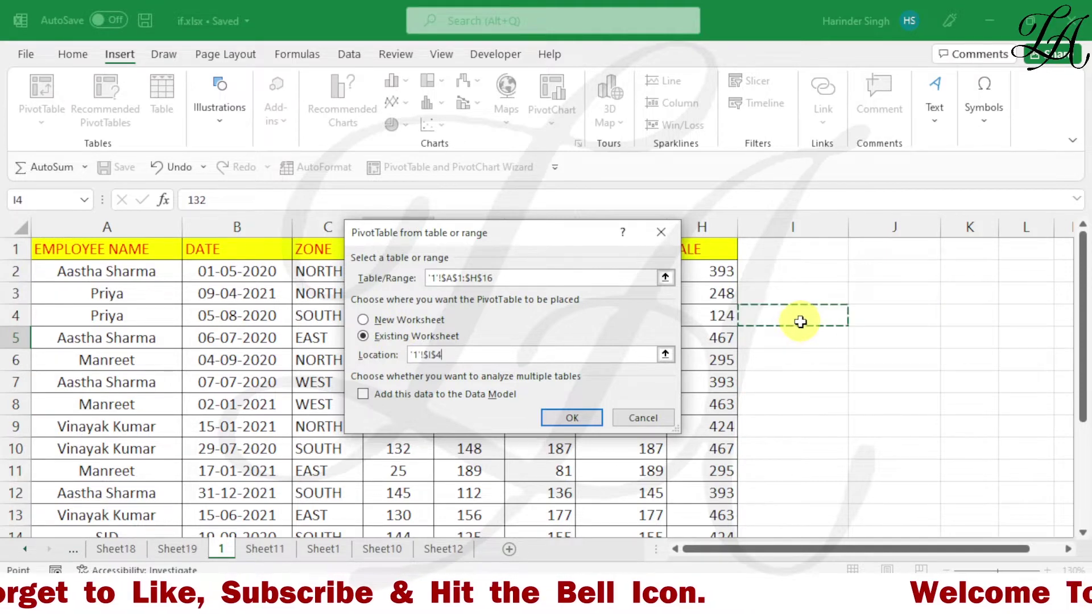
{"action": "left_click", "coordinate": [572, 418]}
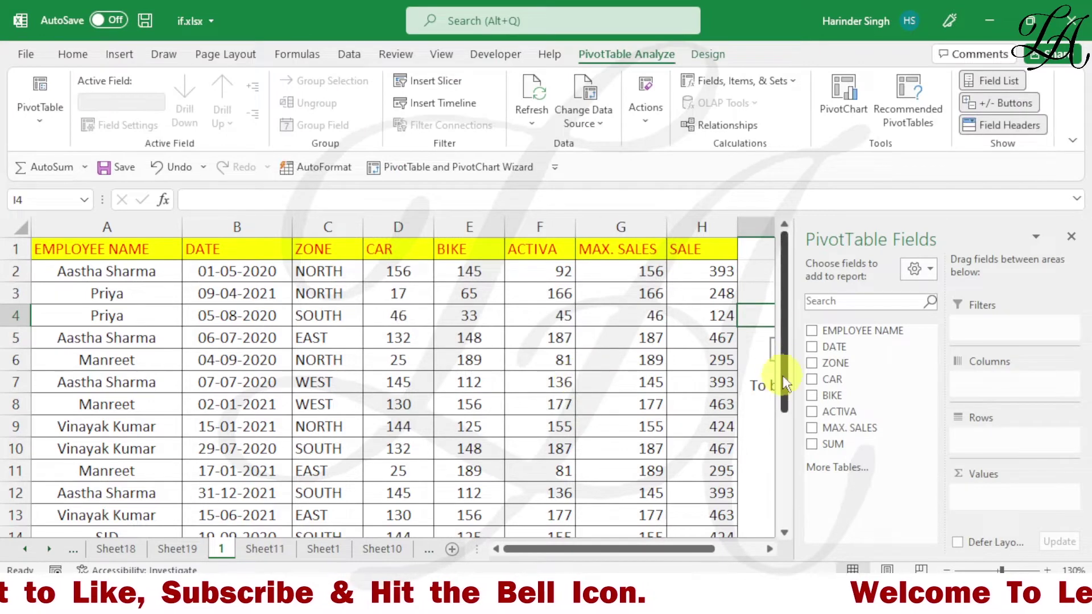
- Enable Classic PivotTable layout on the Display tab of PivotTable Options
{"action": "left_click_drag", "start_coordinate": [676, 545], "coordinate": [741, 544]}
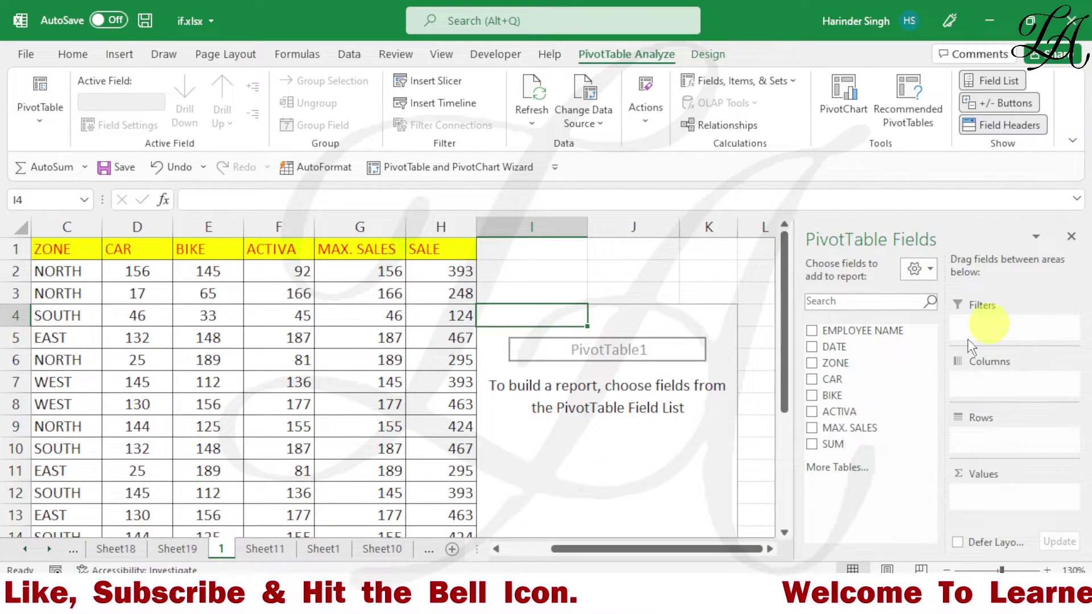
{"action": "scroll", "coordinate": [586, 414], "scroll_direction": "down", "scroll_amount": 1}
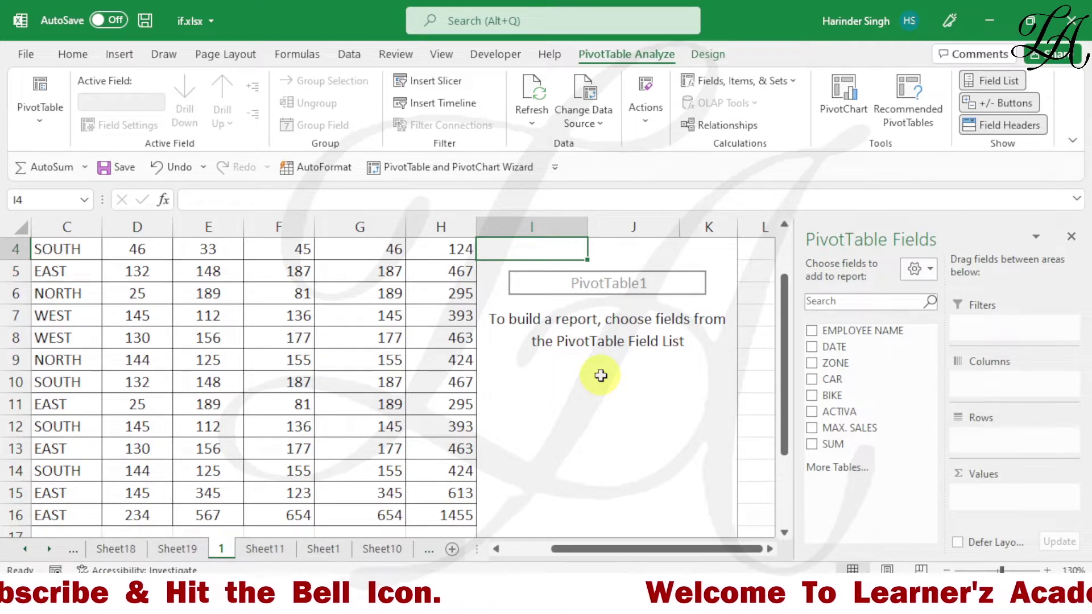
{"action": "left_click", "coordinate": [601, 375]}
{"action": "right_click", "coordinate": [601, 375]}
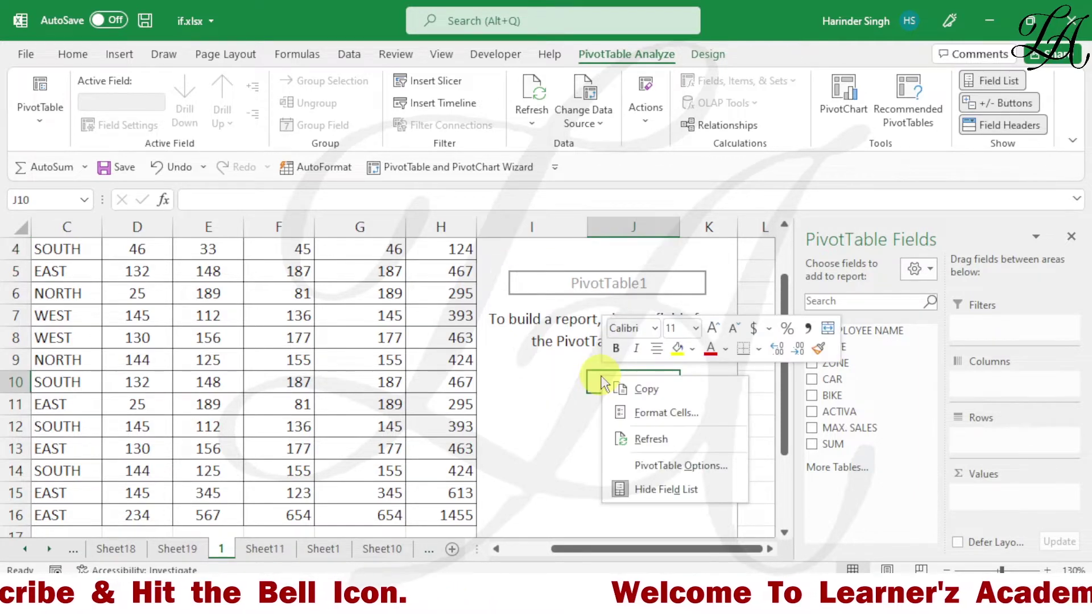
{"action": "left_click", "coordinate": [668, 467]}
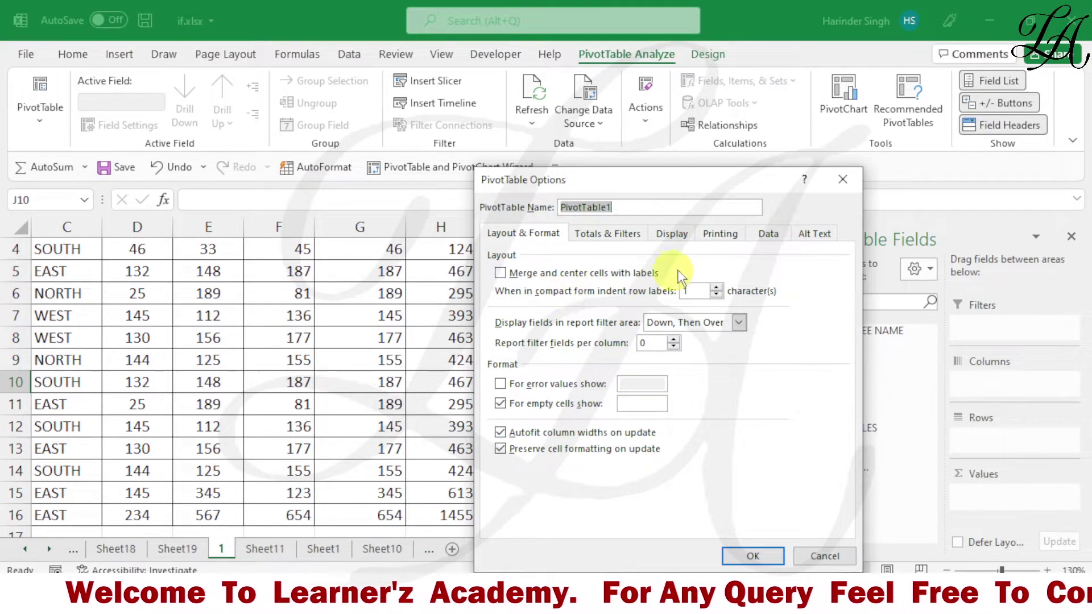
{"action": "left_click", "coordinate": [664, 235]}
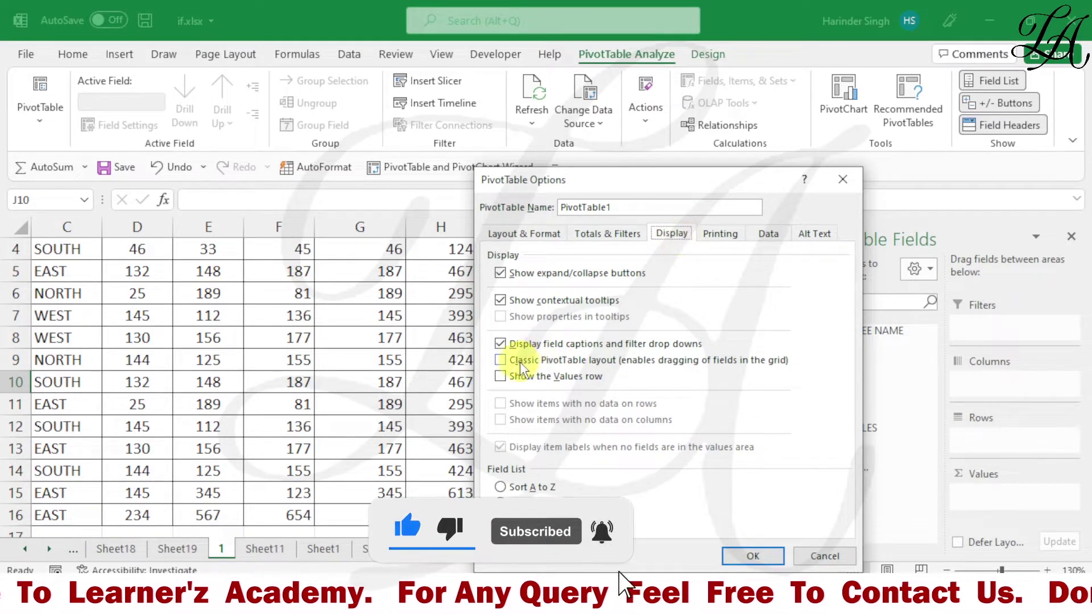
{"action": "left_click", "coordinate": [501, 360]}
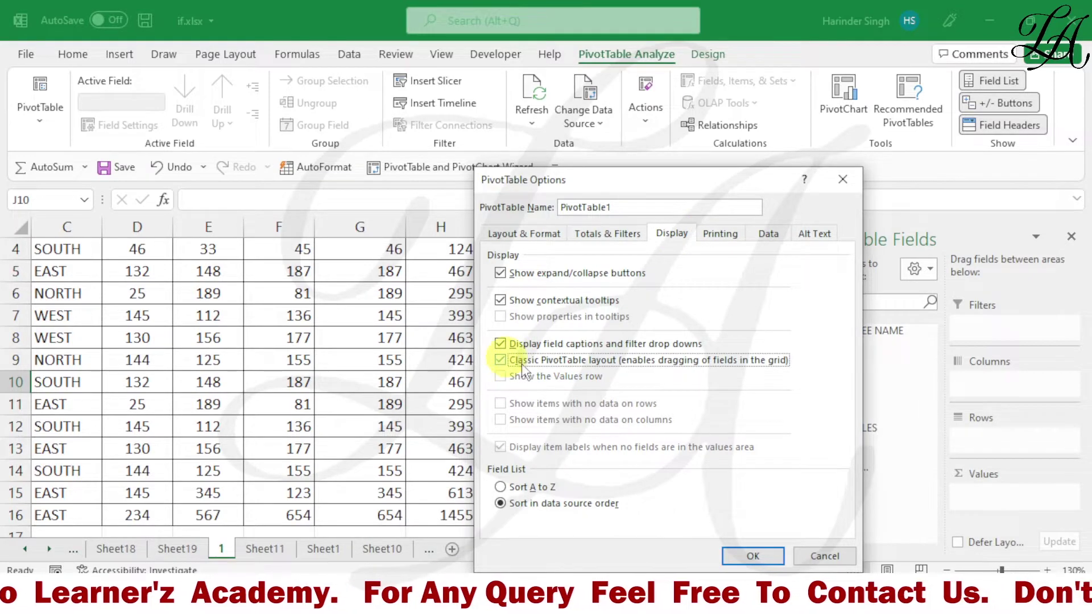
{"action": "left_click", "coordinate": [769, 560]}
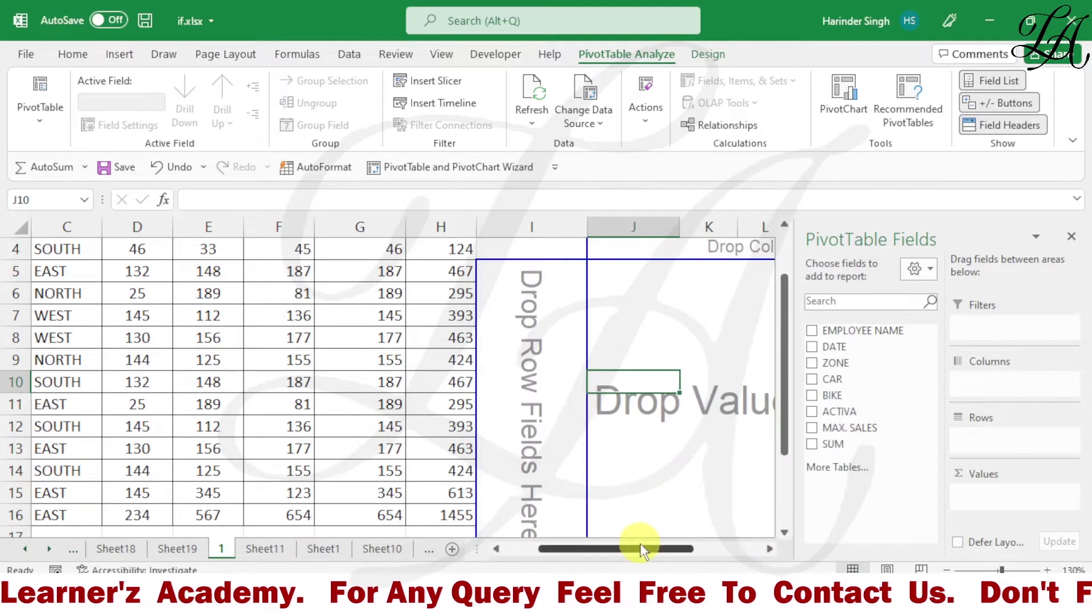
- Add EMPLOYEE NAME and ZONE as row fields and SUM as the summed value
{"action": "left_click_drag", "start_coordinate": [643, 545], "coordinate": [691, 552]}
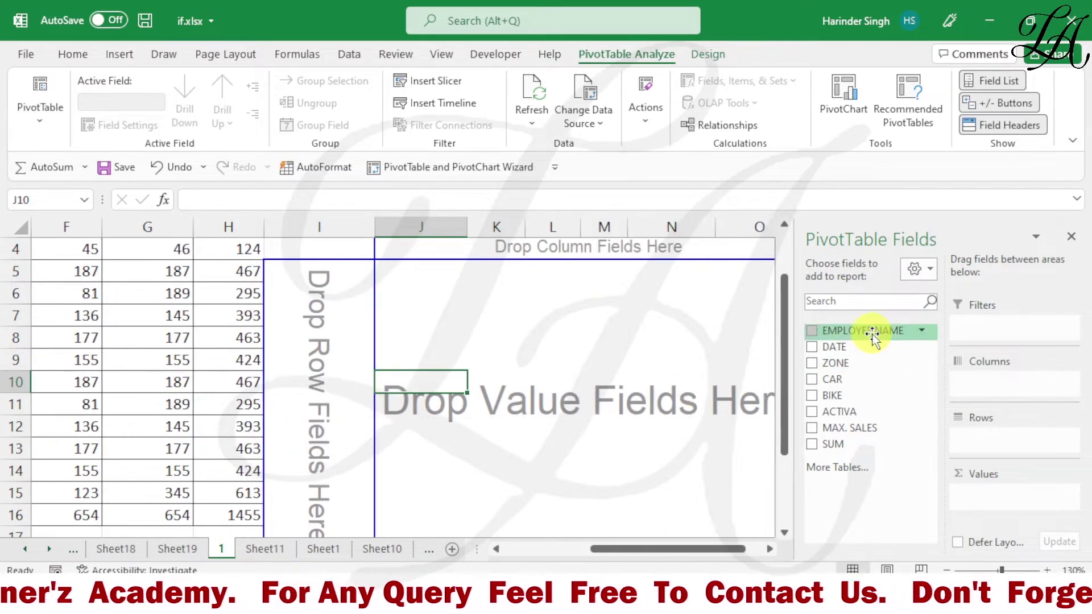
{"action": "left_click_drag", "start_coordinate": [870, 331], "coordinate": [989, 441]}
{"action": "left_click_drag", "start_coordinate": [832, 363], "coordinate": [988, 447]}
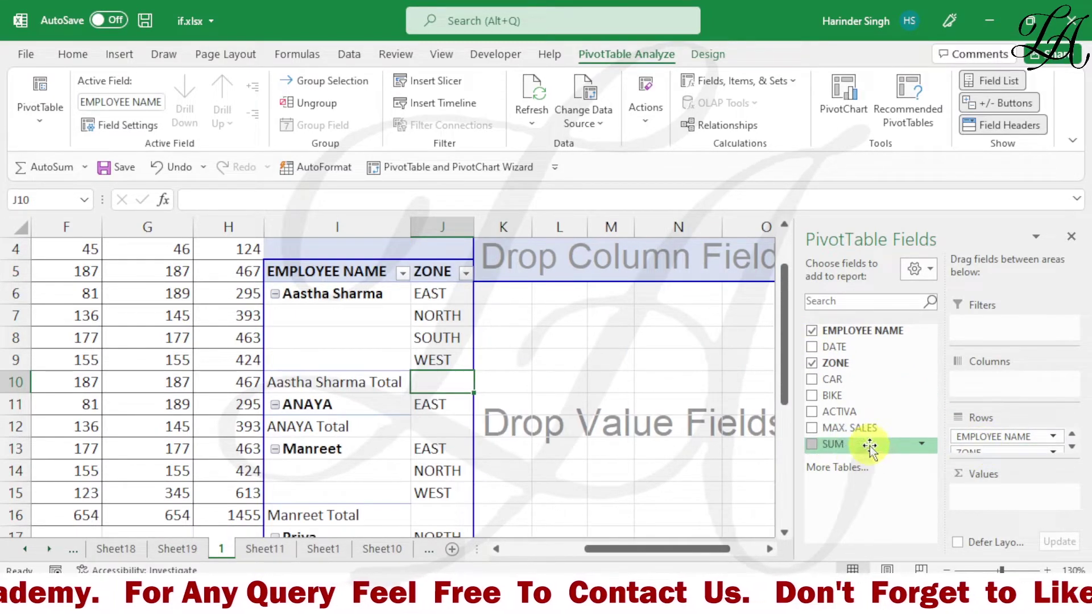
{"action": "left_click_drag", "start_coordinate": [877, 447], "coordinate": [983, 501]}
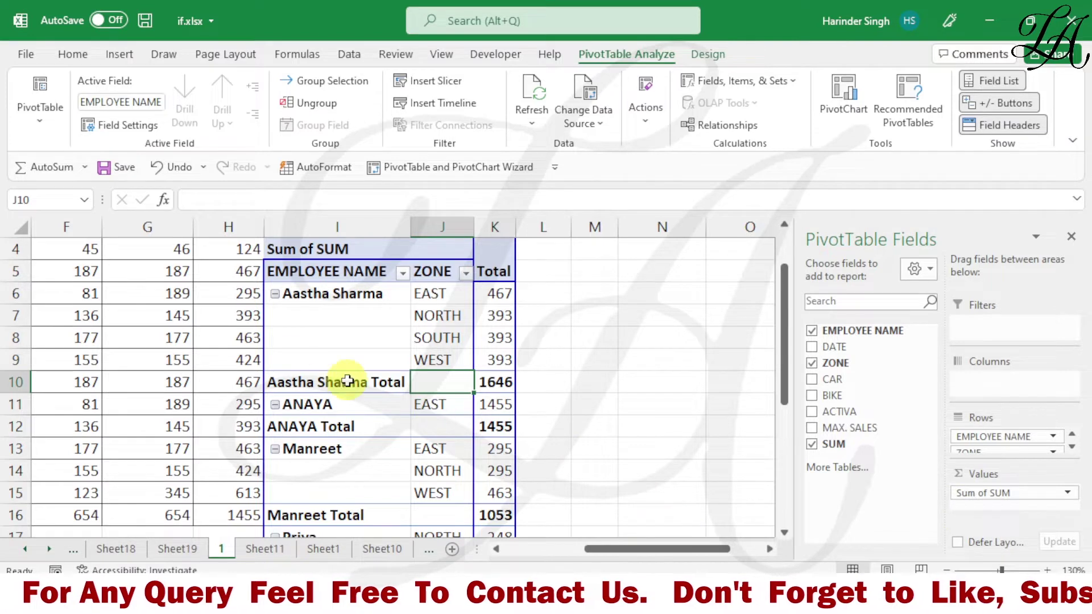
{"action": "left_click_drag", "start_coordinate": [636, 547], "coordinate": [607, 547]}
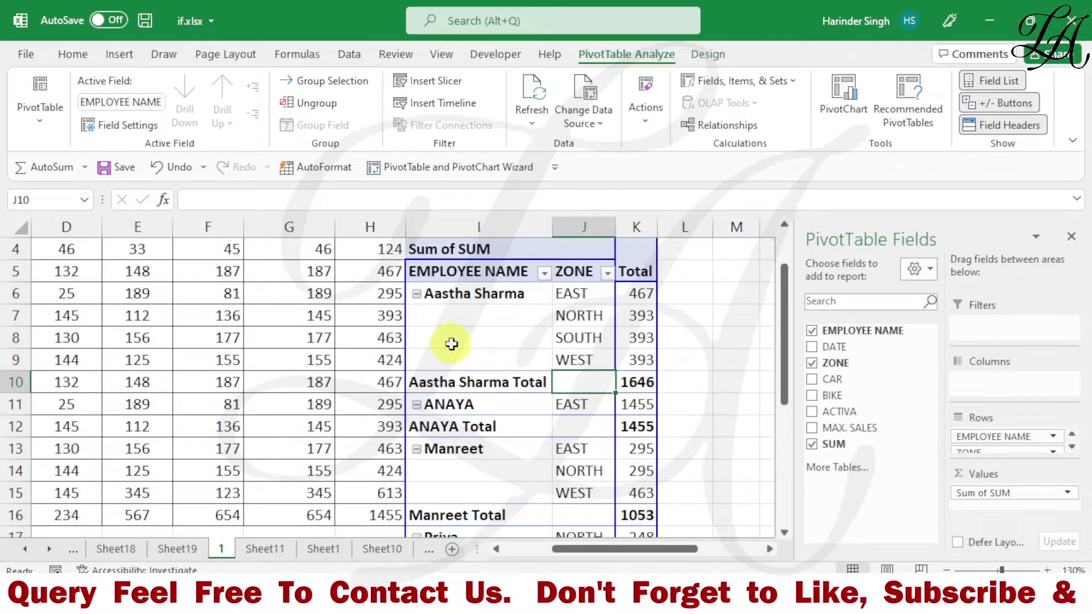
{"action": "left_click_drag", "start_coordinate": [483, 293], "coordinate": [479, 362]}
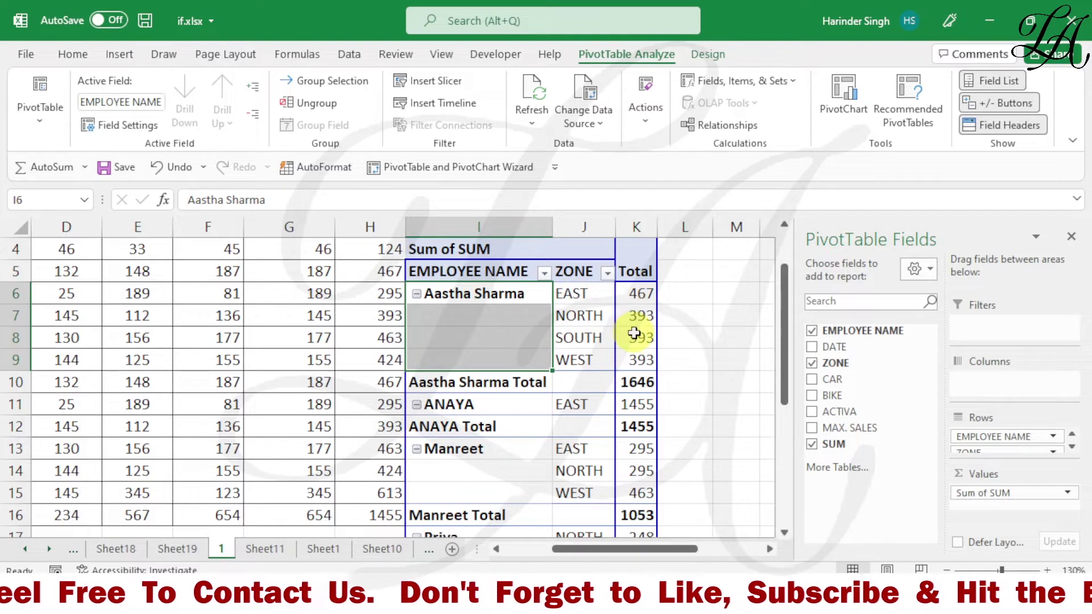
{"action": "left_click", "coordinate": [627, 384]}
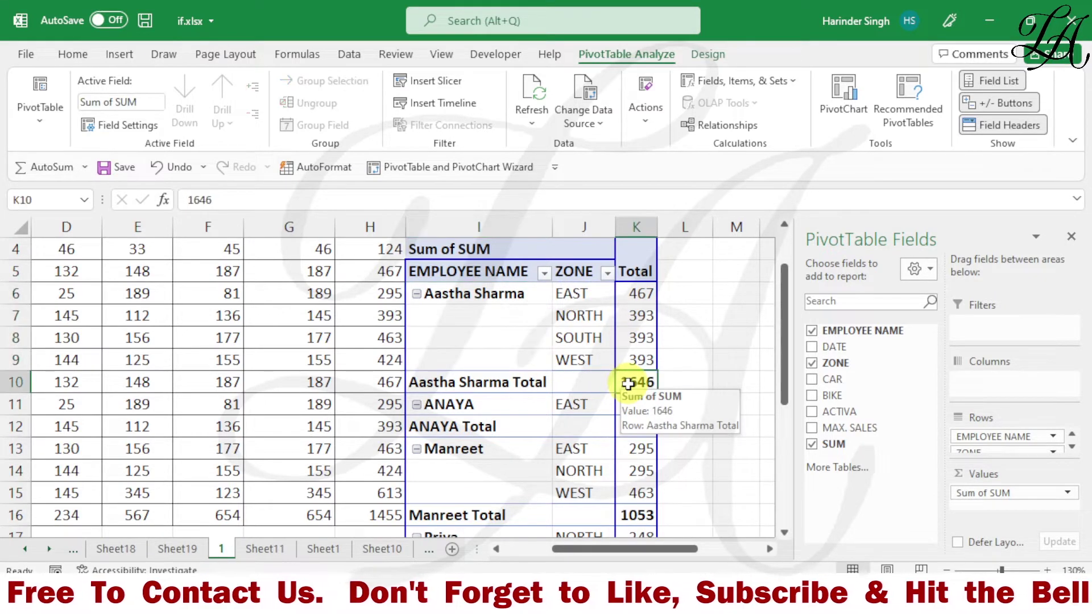
{"action": "left_click", "coordinate": [470, 298]}
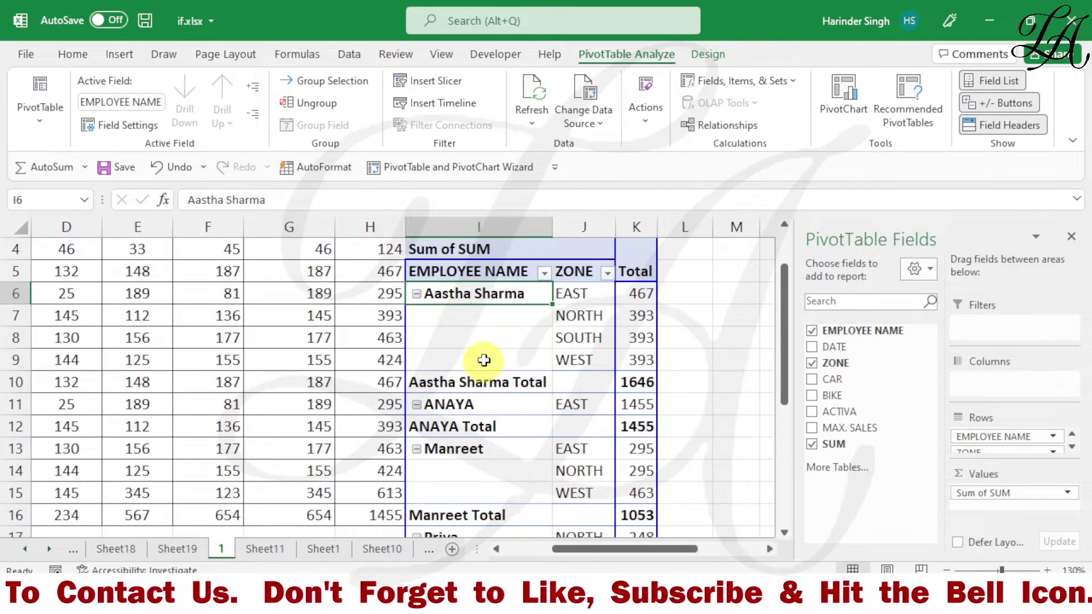
{"action": "left_click_drag", "start_coordinate": [463, 297], "coordinate": [474, 362]}
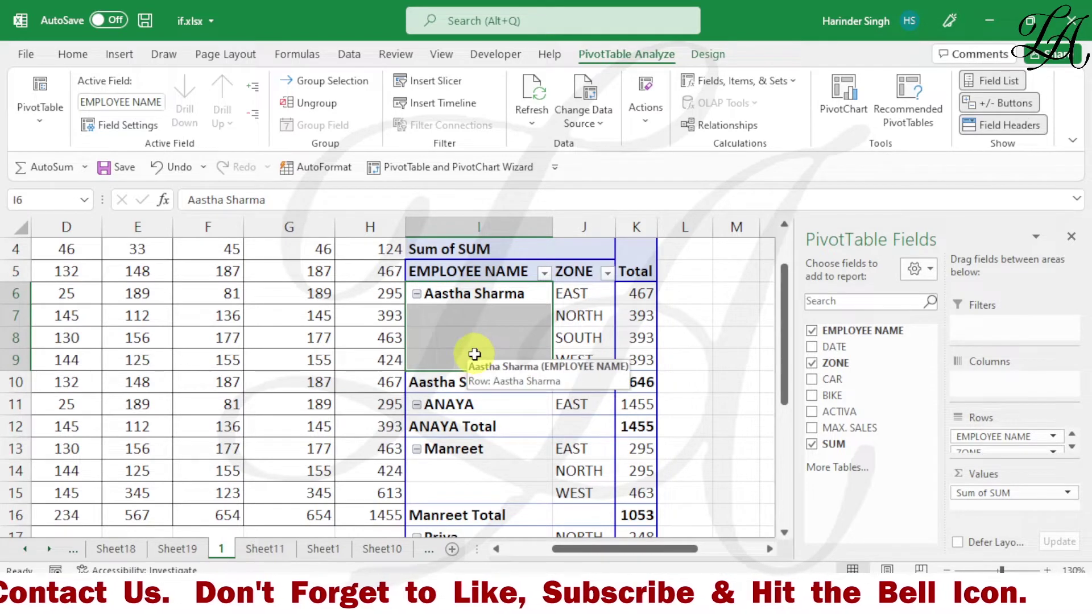
{"action": "left_click", "coordinate": [68, 55]}
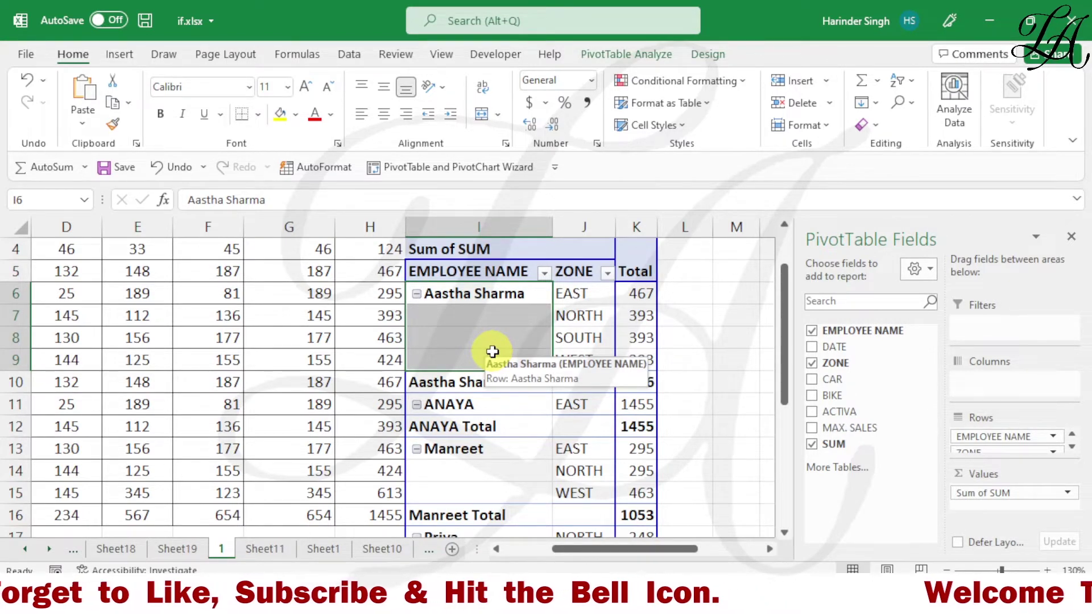
{"action": "right_click", "coordinate": [474, 327]}
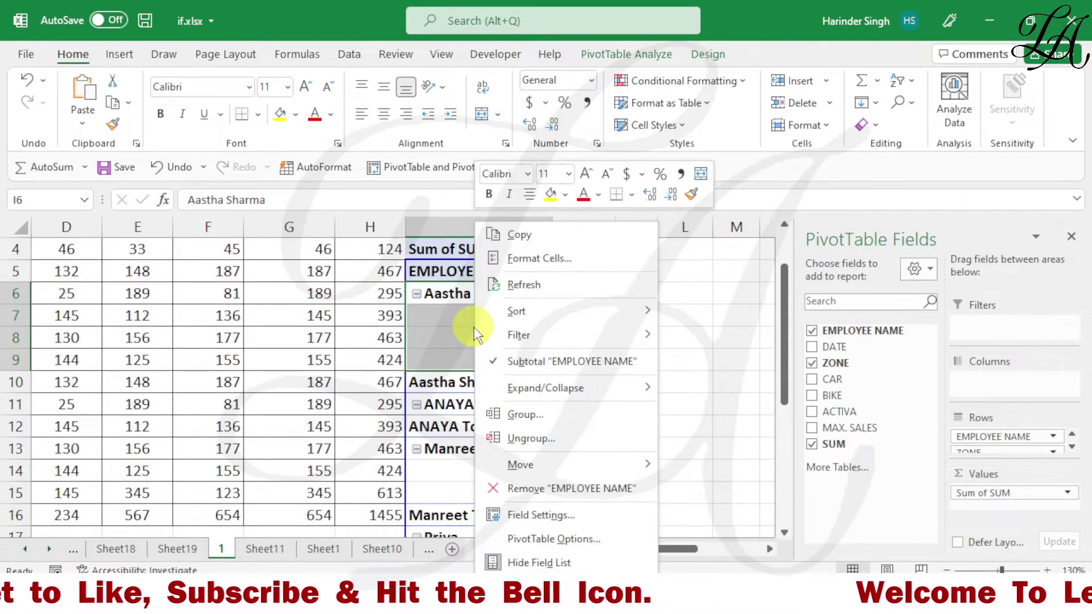
{"action": "left_click", "coordinate": [543, 539]}
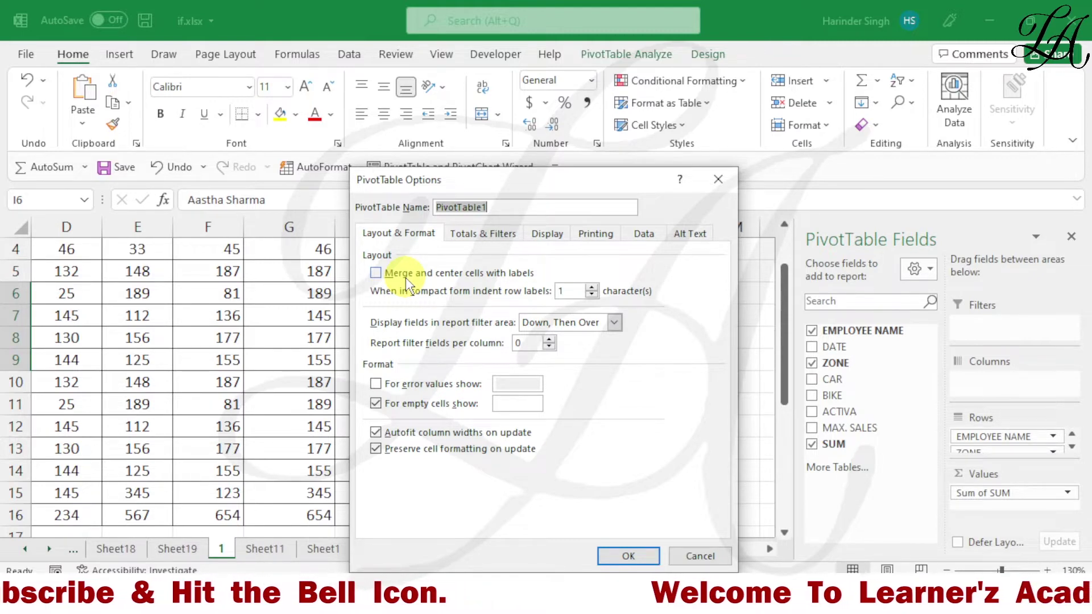
{"action": "left_click", "coordinate": [376, 273]}
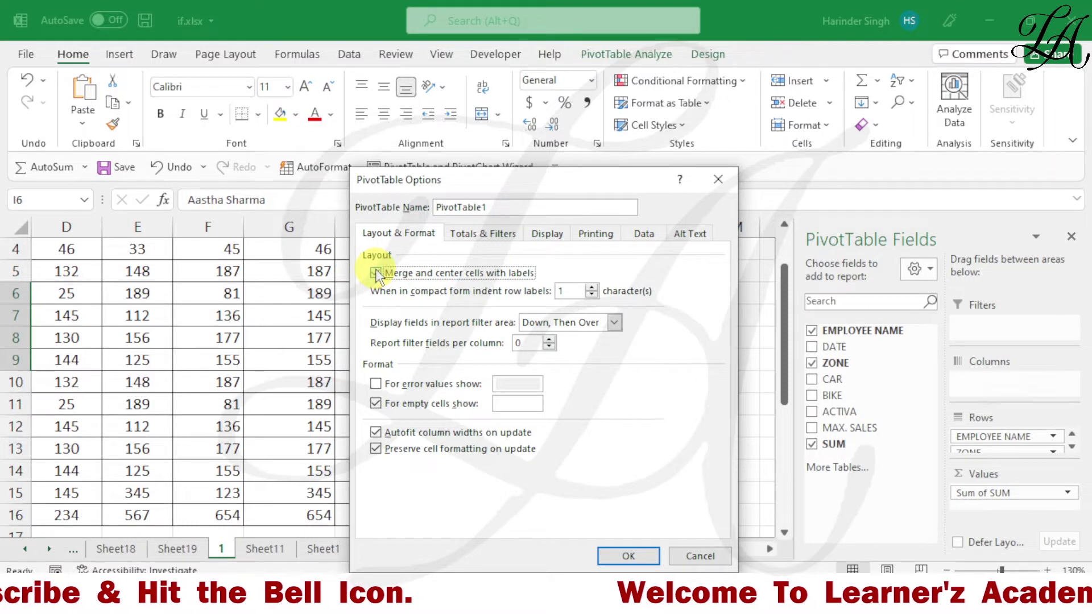
{"action": "left_click", "coordinate": [376, 273]}
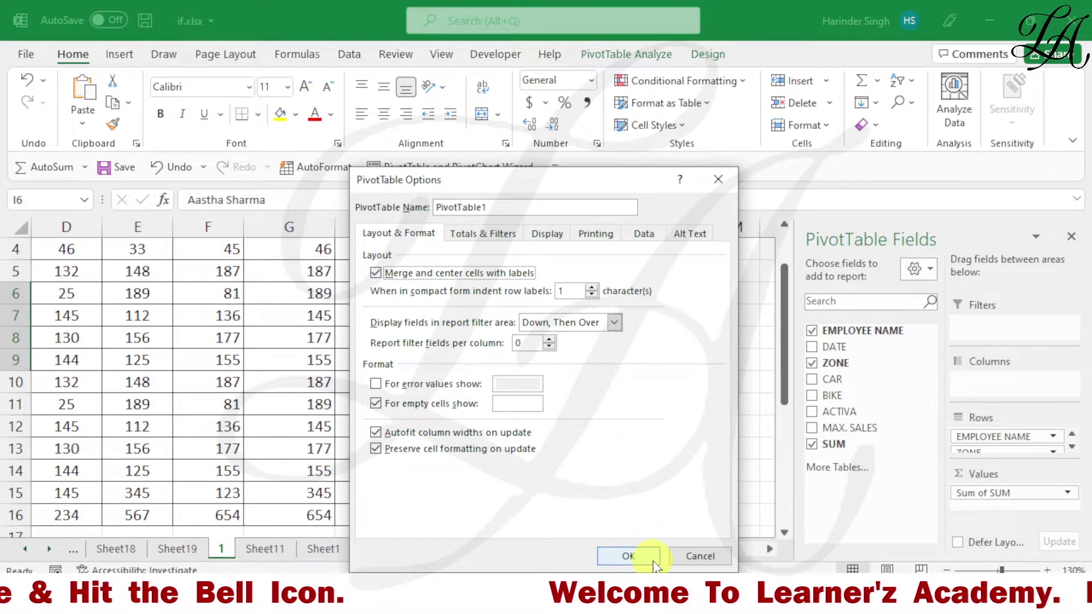
{"action": "left_click", "coordinate": [628, 557]}
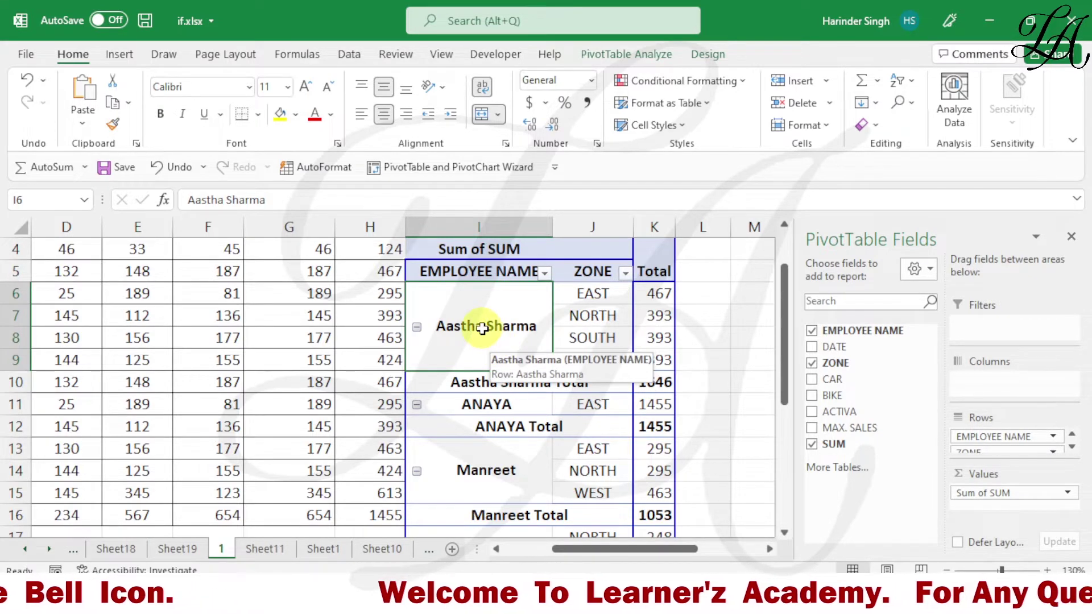
{"action": "left_click", "coordinate": [499, 473]}
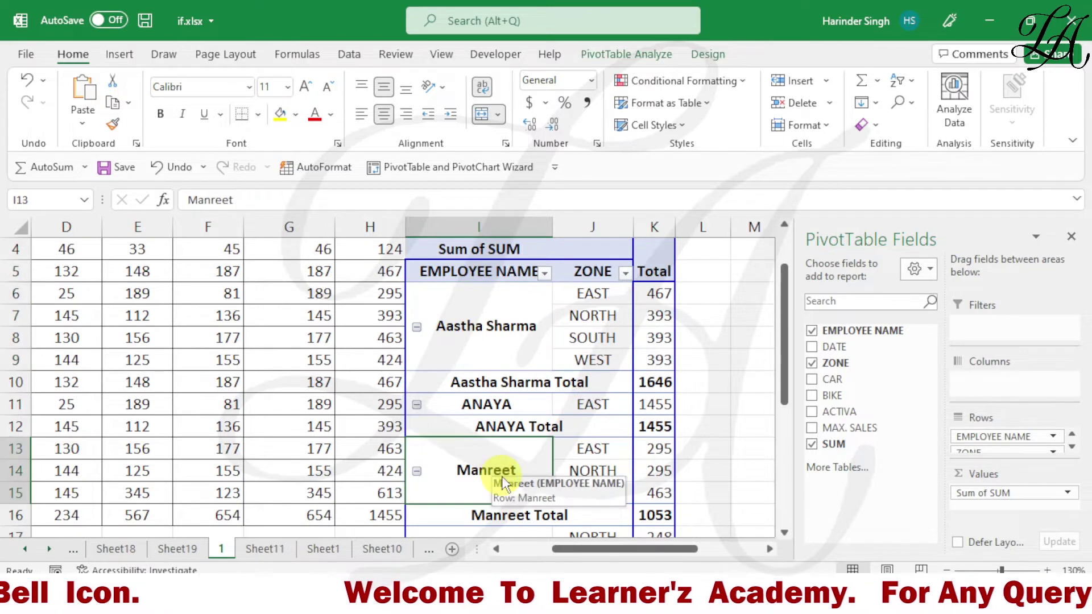
{"action": "scroll", "coordinate": [506, 460], "scroll_direction": "down", "scroll_amount": 1}
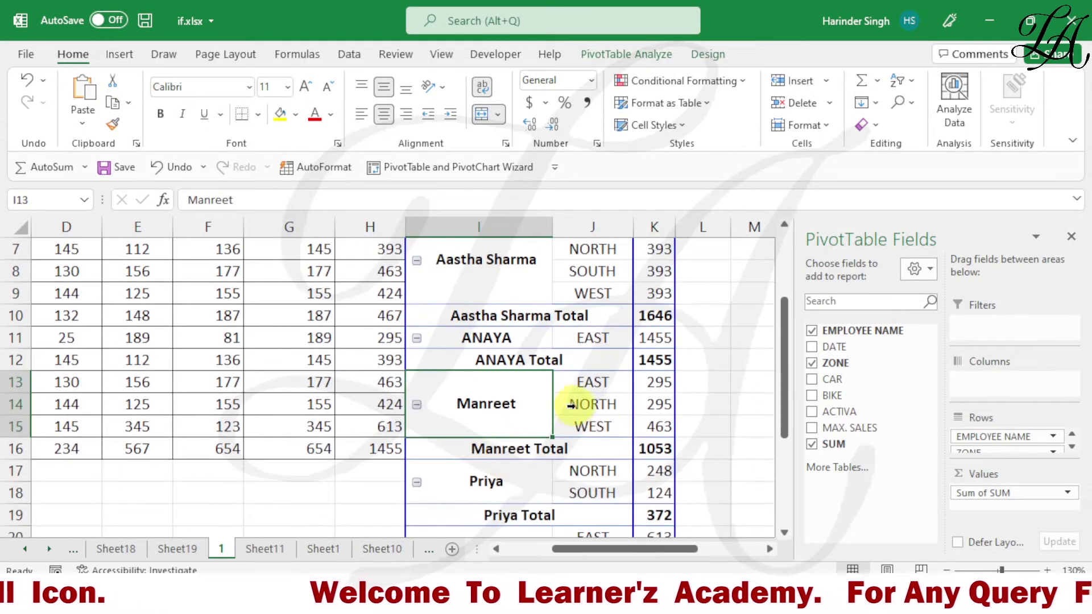
{"action": "scroll", "coordinate": [563, 402], "scroll_direction": "down", "scroll_amount": 1}
{"action": "left_click", "coordinate": [516, 483]}
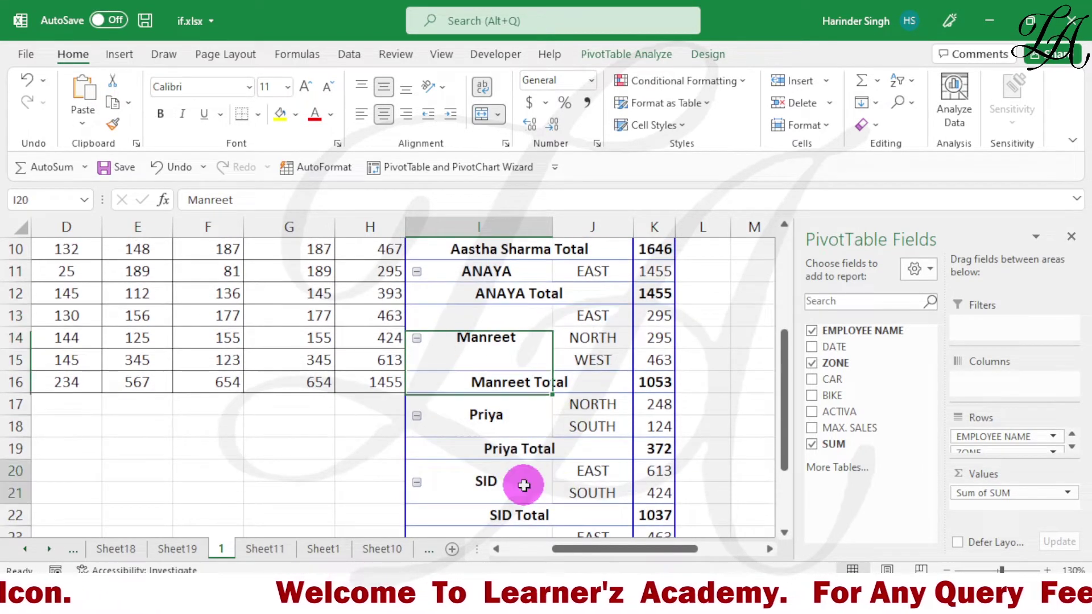
{"action": "left_click", "coordinate": [523, 418]}
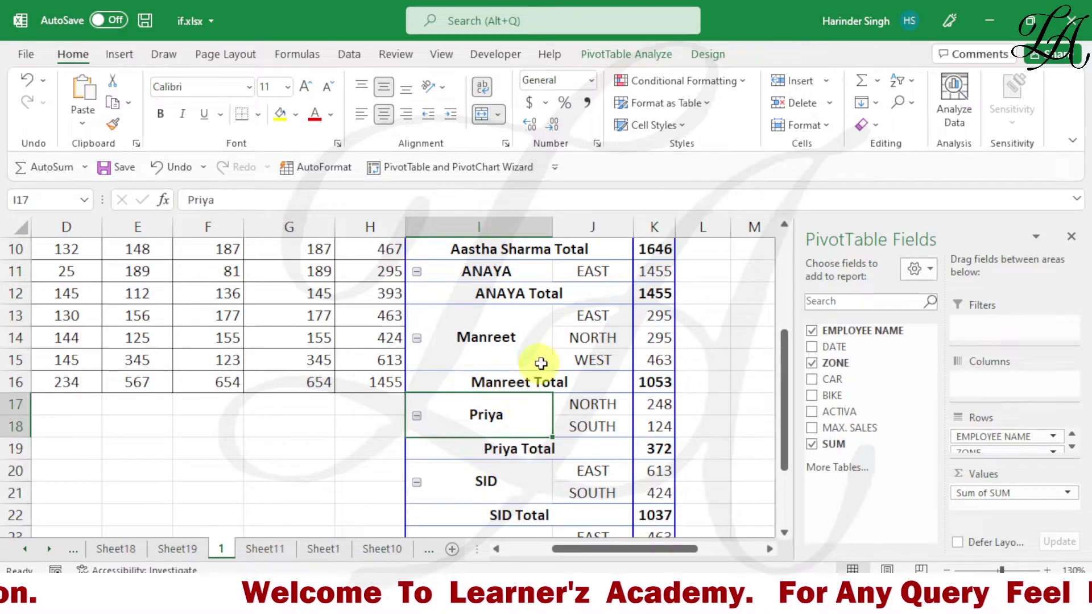
{"action": "scroll", "coordinate": [506, 367], "scroll_direction": "up", "scroll_amount": 2}
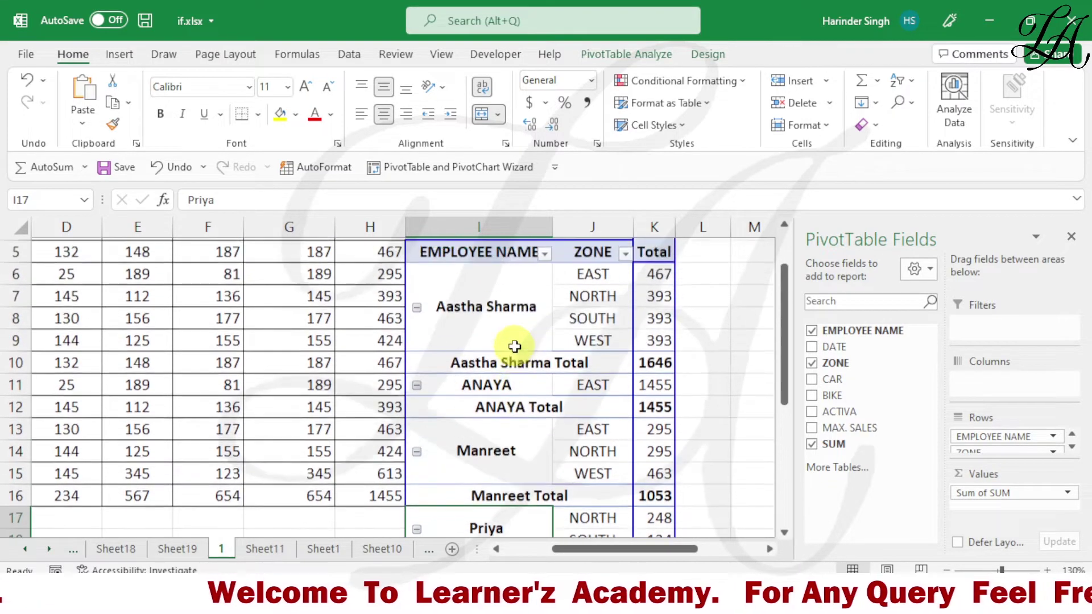
{"action": "scroll", "coordinate": [497, 368], "scroll_direction": "up", "scroll_amount": 1}
{"action": "left_click", "coordinate": [494, 364]}
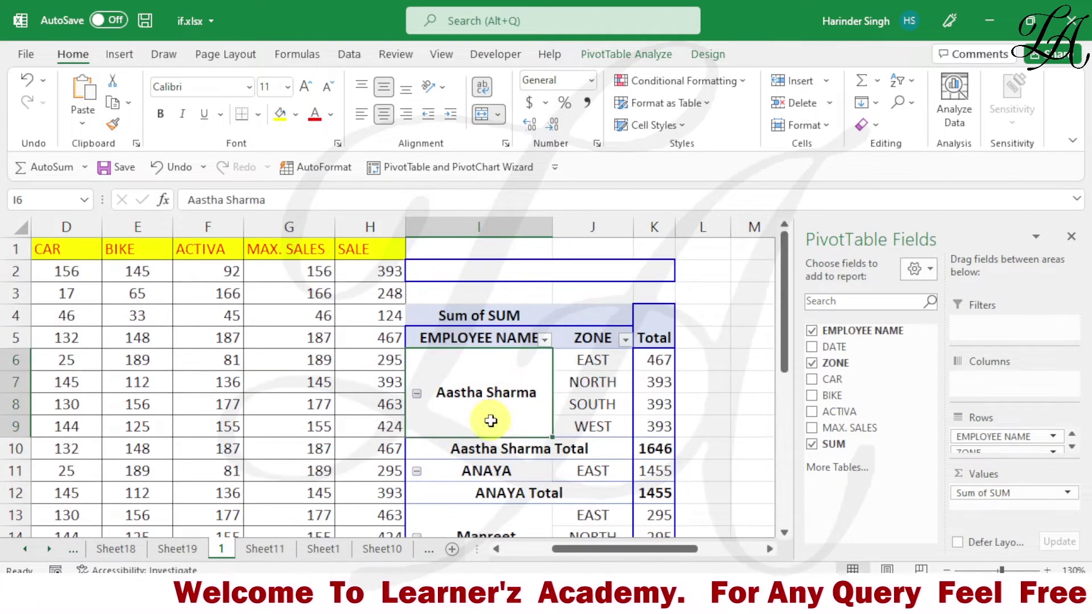
- Turn off 'Merge and center cells with labels' in PivotTable Options
{"action": "right_click", "coordinate": [495, 405]}
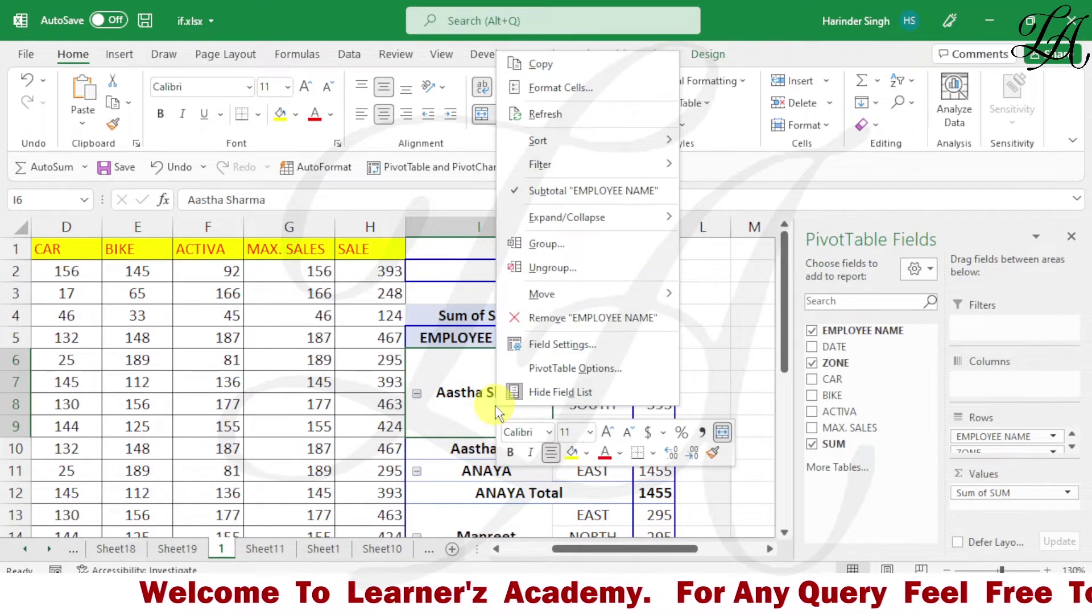
{"action": "left_click", "coordinate": [544, 369]}
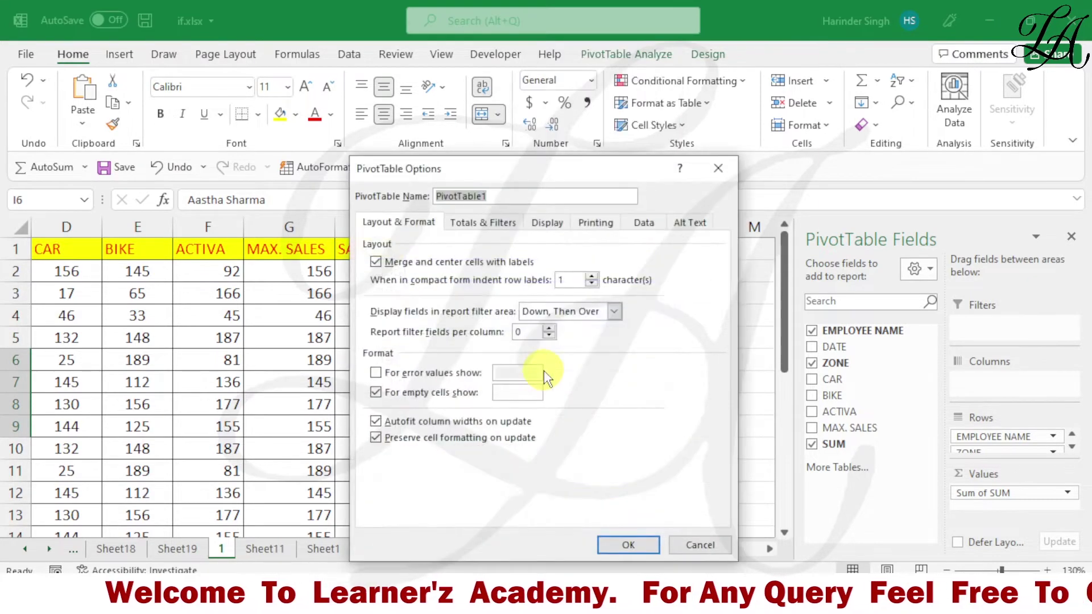
{"action": "left_click", "coordinate": [375, 262]}
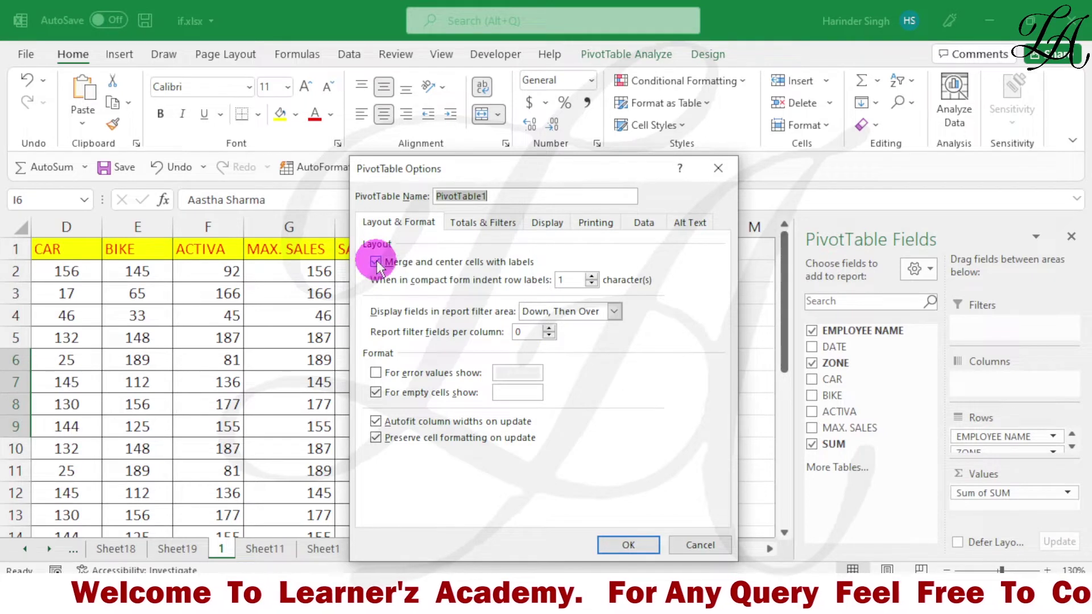
{"action": "left_click", "coordinate": [627, 545]}
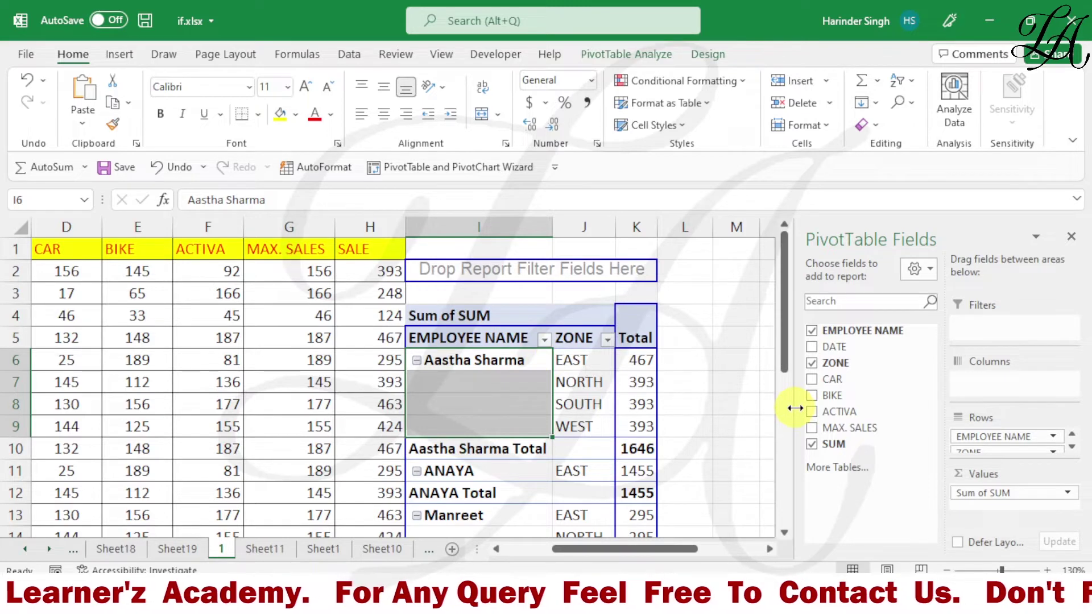
- Move EMPLOYEE NAME, CAR, ACTIVA and MAX. SALES into the report filters
{"action": "left_click_drag", "start_coordinate": [869, 333], "coordinate": [999, 335]}
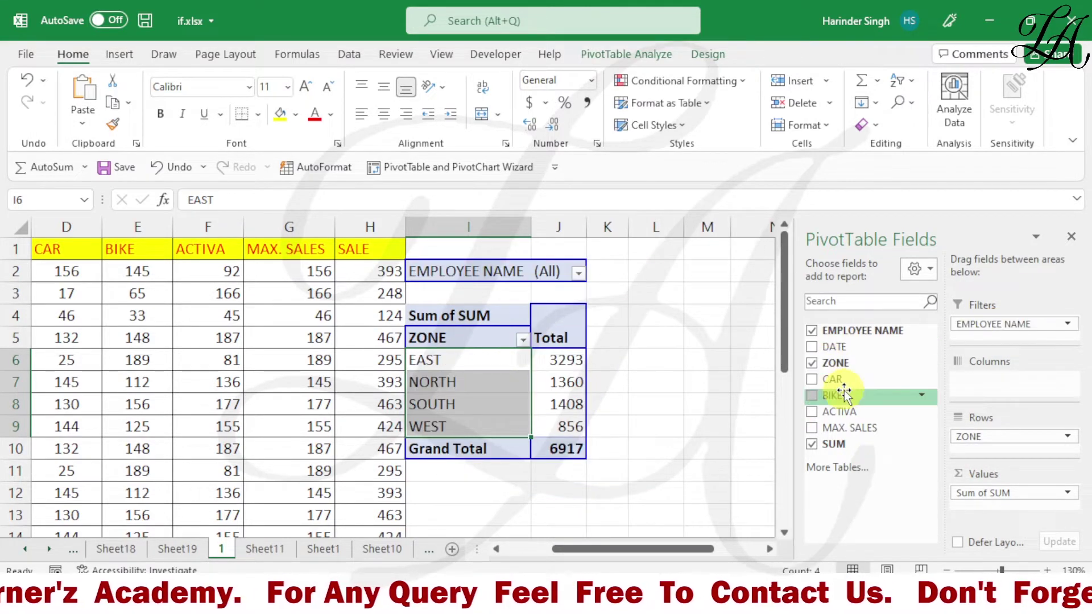
{"action": "mouse_move", "coordinate": [842, 387]}
{"action": "left_mouse_down"}
{"action": "mouse_move", "coordinate": [979, 346]}
{"action": "mouse_move", "coordinate": [978, 336]}
{"action": "mouse_move", "coordinate": [834, 404]}
{"action": "mouse_move", "coordinate": [991, 340]}
{"action": "mouse_move", "coordinate": [851, 395]}
{"action": "mouse_move", "coordinate": [967, 337]}
{"action": "left_mouse_up"}
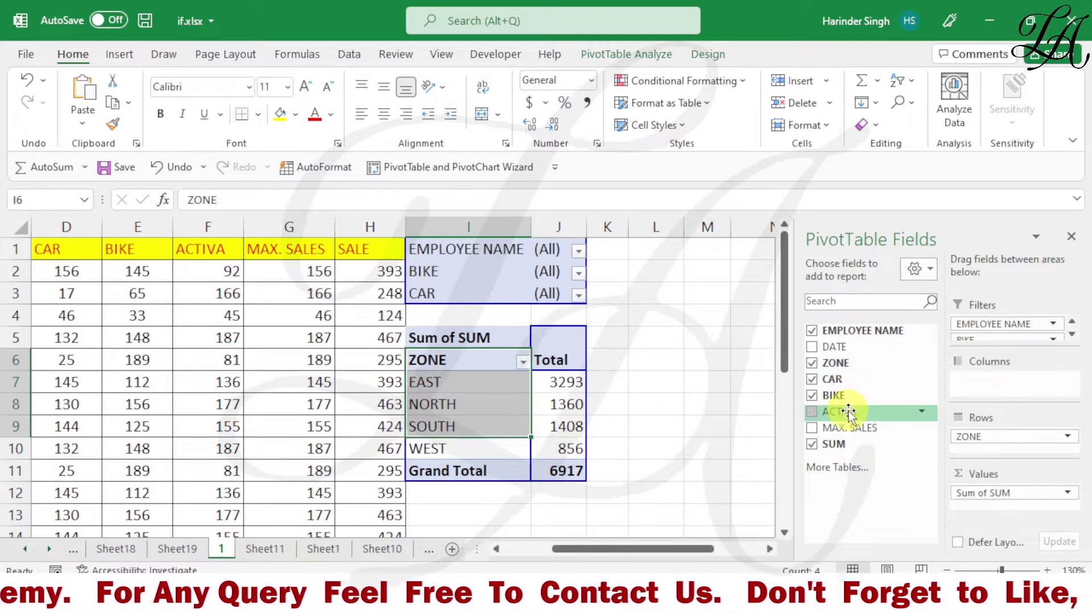
{"action": "left_click_drag", "start_coordinate": [848, 412], "coordinate": [994, 342]}
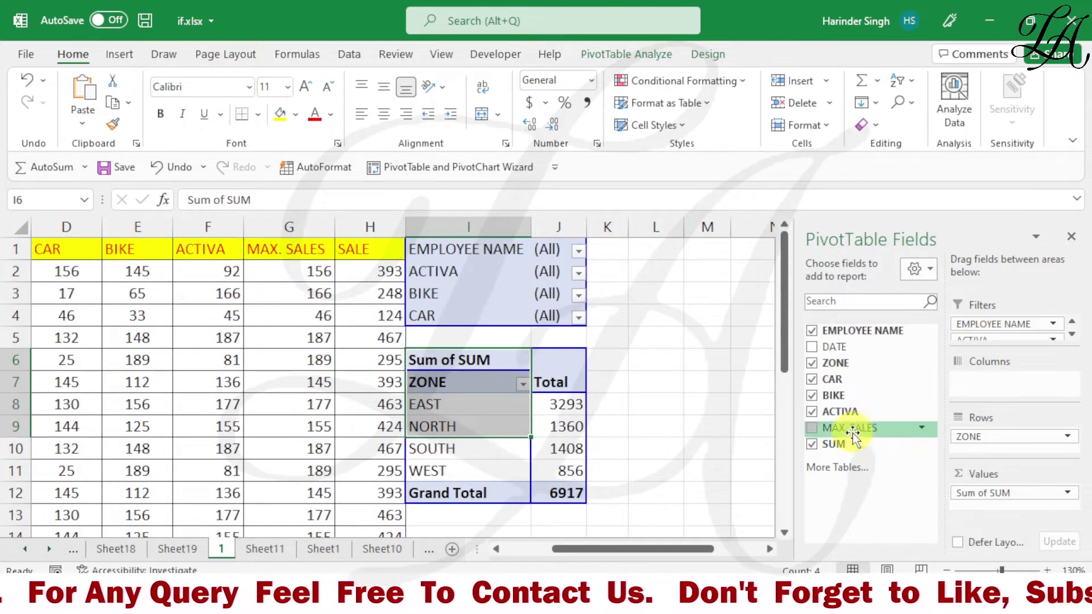
{"action": "left_click_drag", "start_coordinate": [840, 432], "coordinate": [986, 334]}
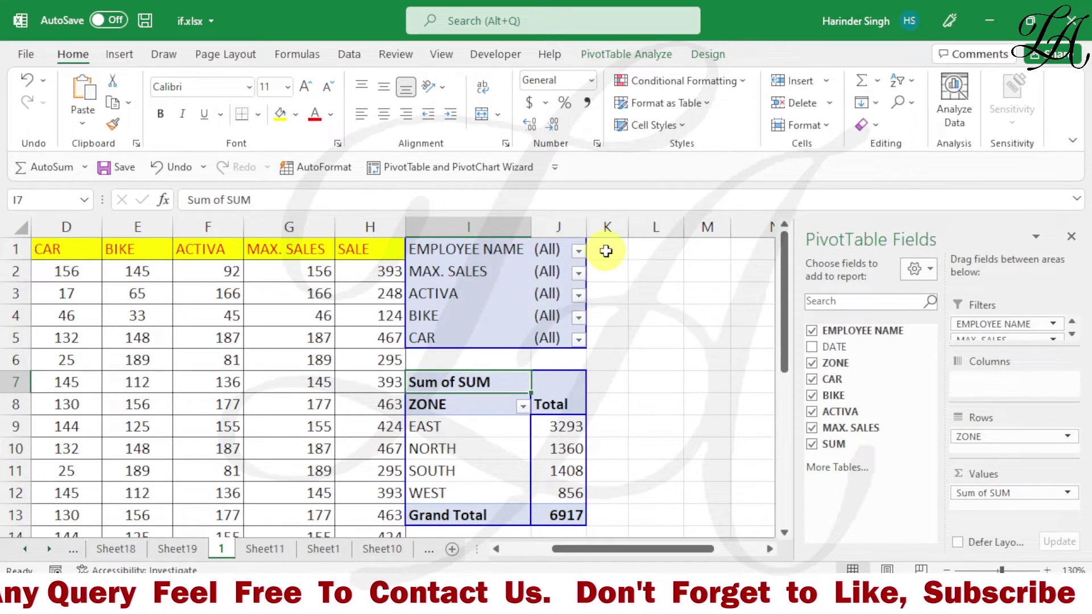
- Review the EMPLOYEE NAME filter list, then select the ZONE row labels EAST to WEST
{"action": "left_click", "coordinate": [578, 250]}
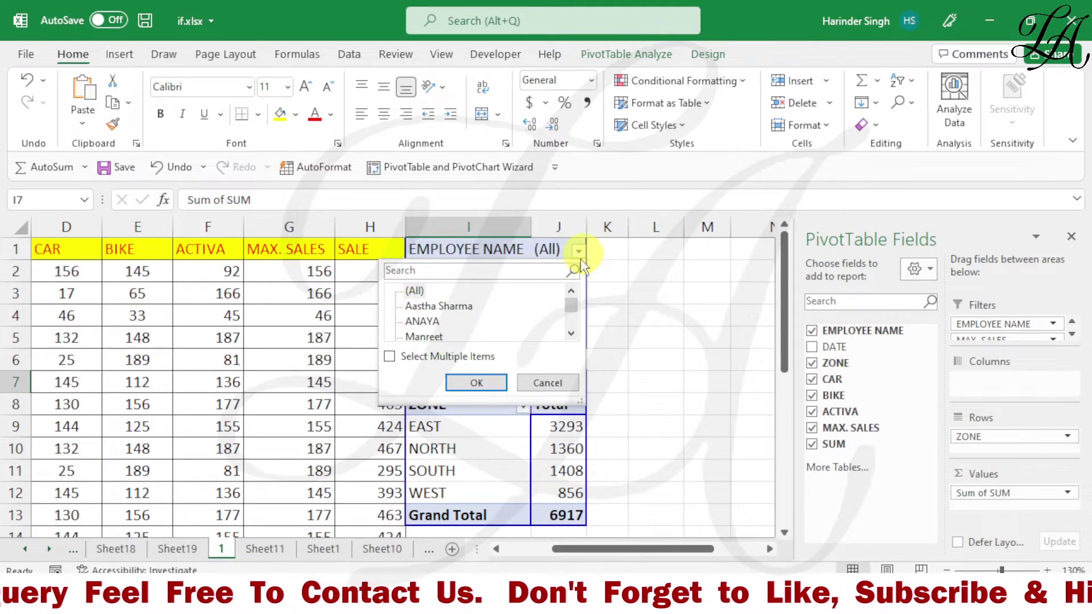
{"action": "left_click", "coordinate": [540, 388]}
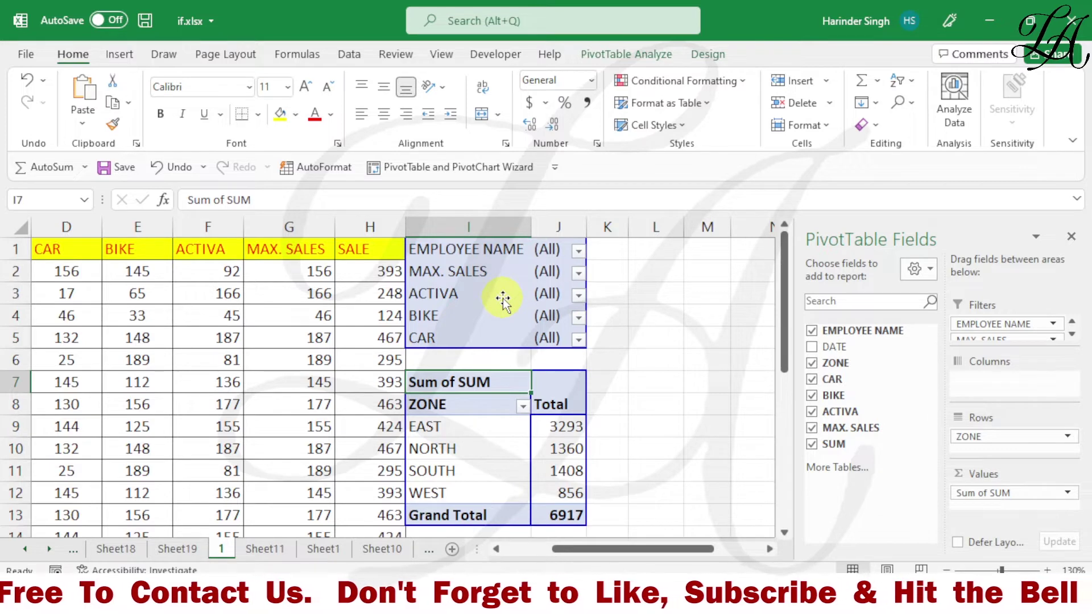
{"action": "left_click", "coordinate": [517, 479]}
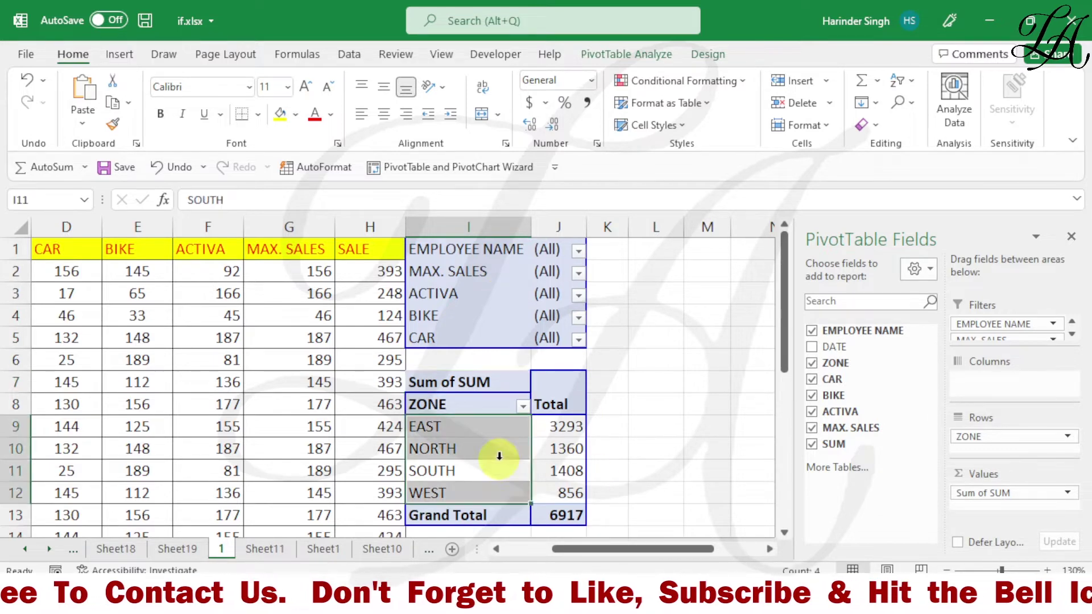
- Arrange the report filters 'Over, Then Down' with 2 fields per row
{"action": "right_click", "coordinate": [470, 451]}
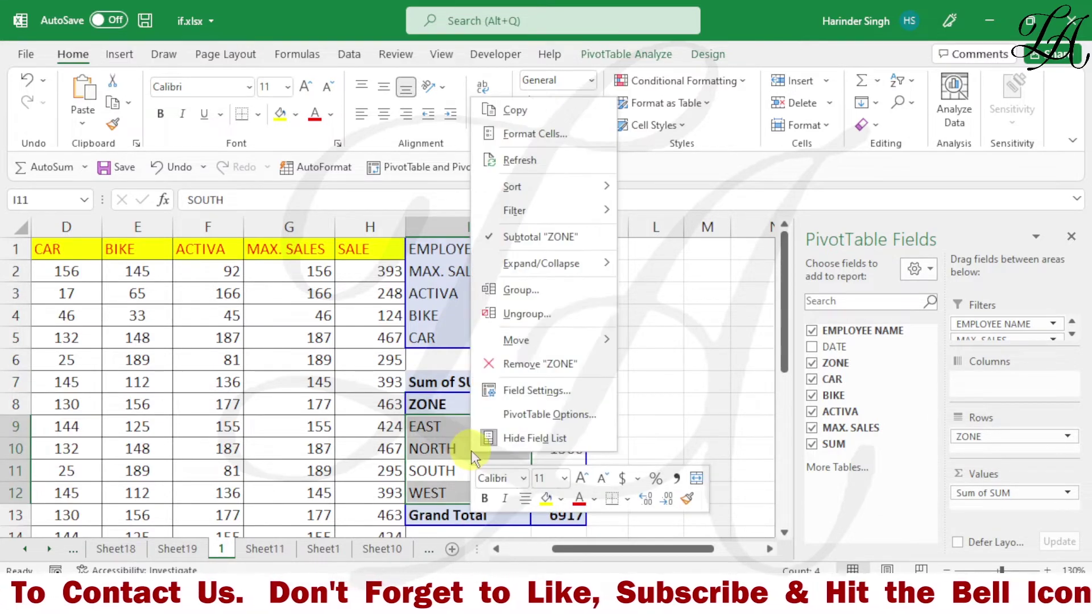
{"action": "left_click", "coordinate": [529, 419]}
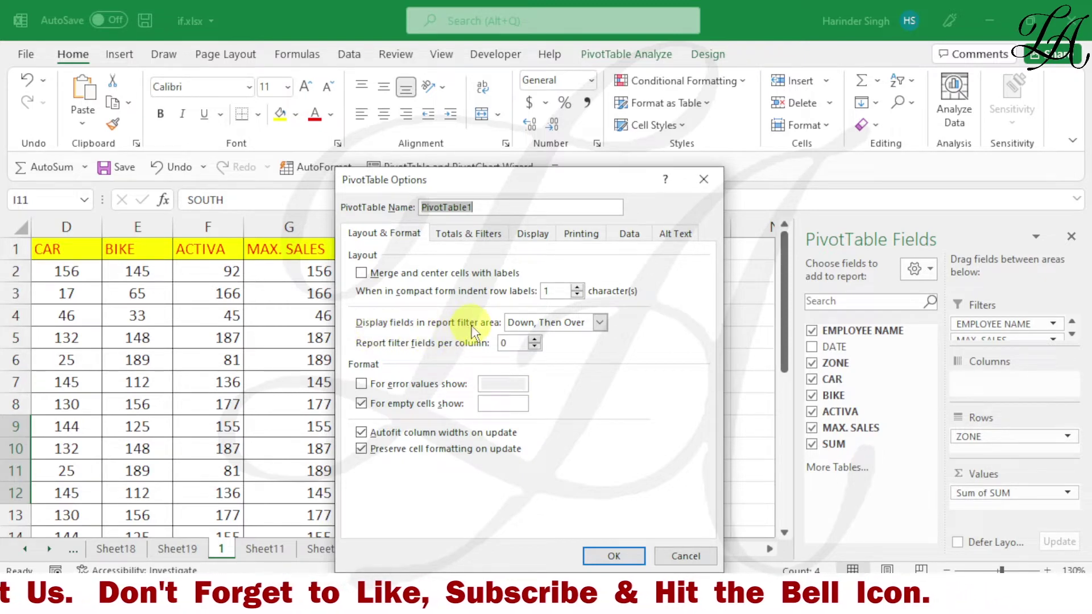
{"action": "left_click", "coordinate": [601, 322]}
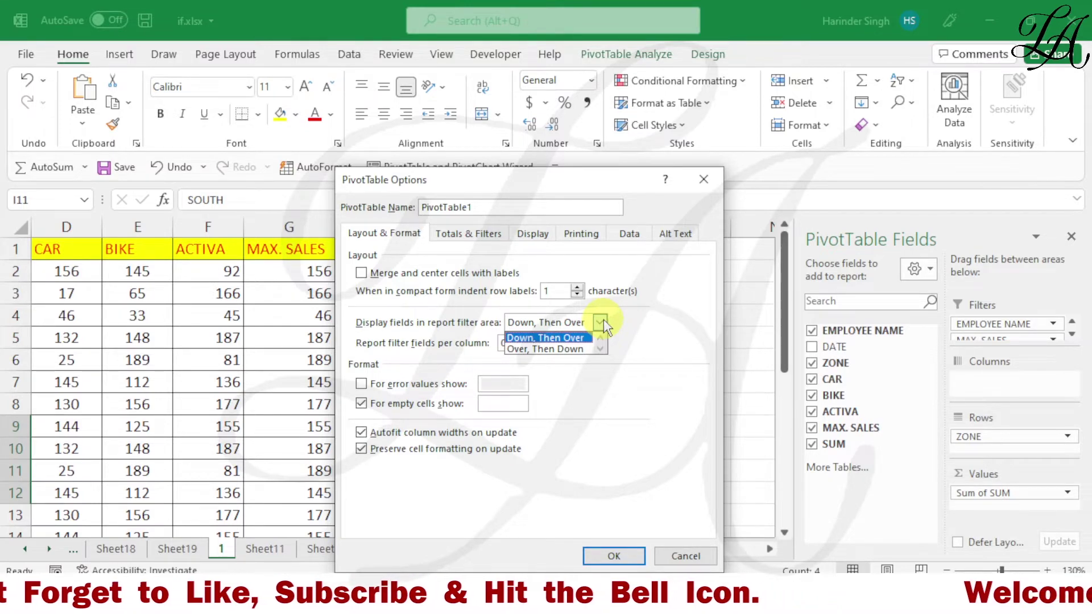
{"action": "left_click", "coordinate": [544, 350]}
{"action": "type", "text": "2"}
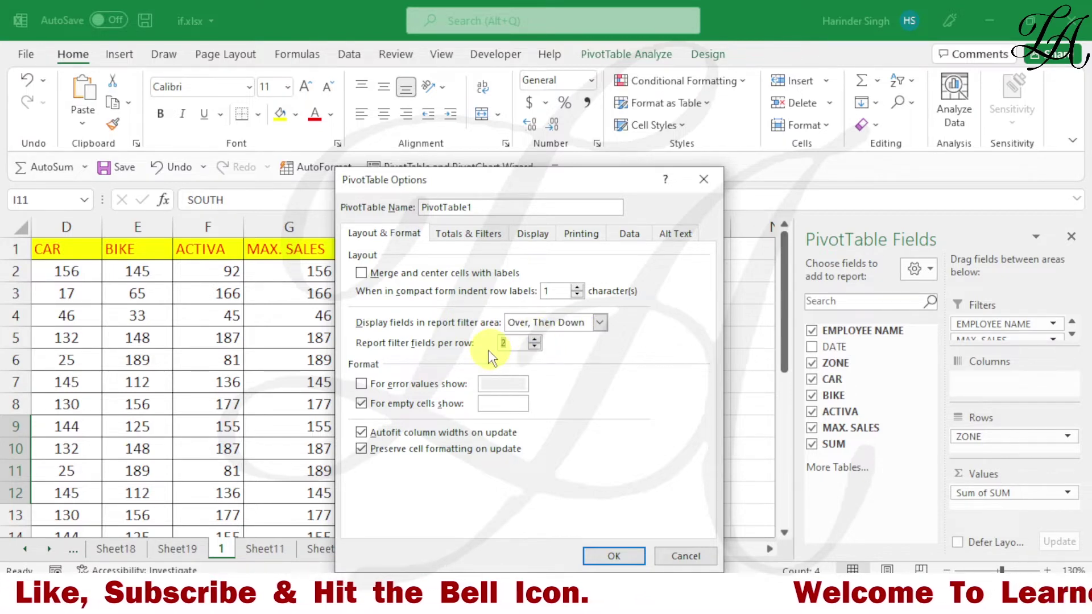
{"action": "left_click", "coordinate": [611, 557]}
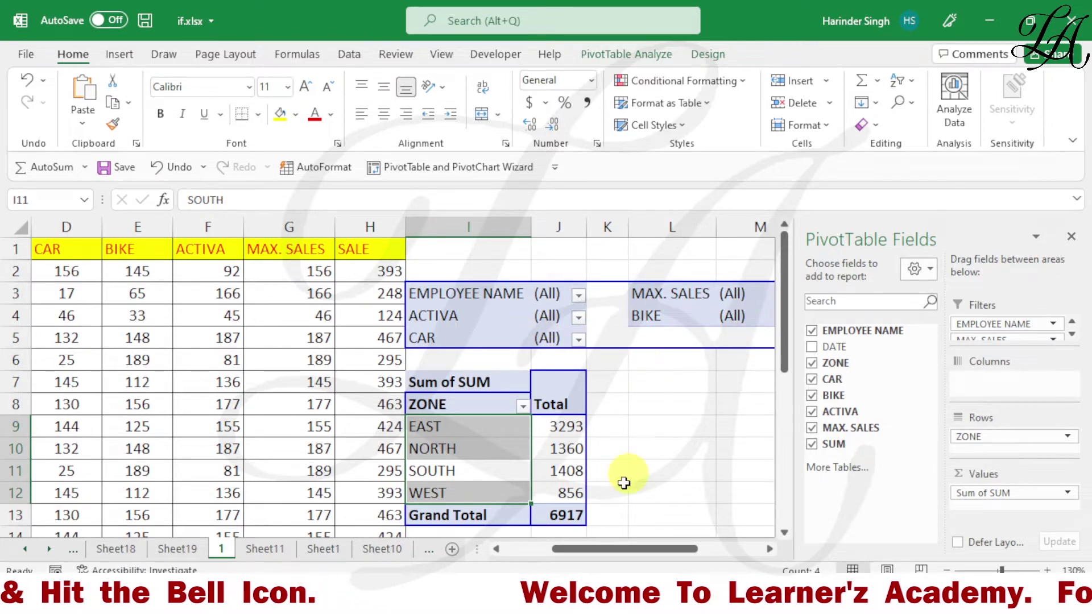
{"action": "left_click_drag", "start_coordinate": [592, 549], "coordinate": [610, 549]}
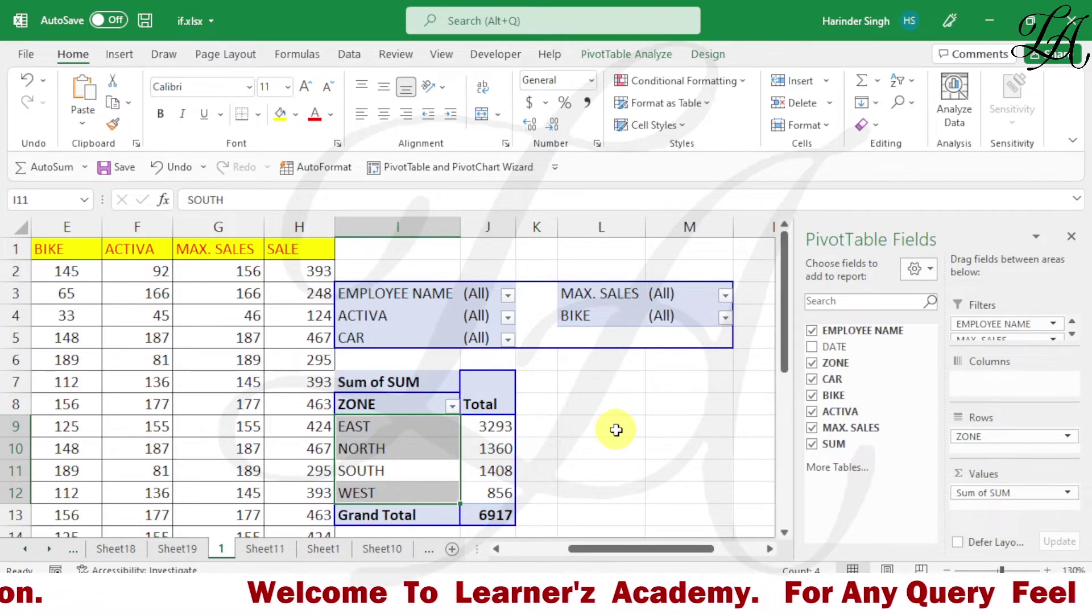
{"action": "left_click_drag", "start_coordinate": [616, 546], "coordinate": [587, 549]}
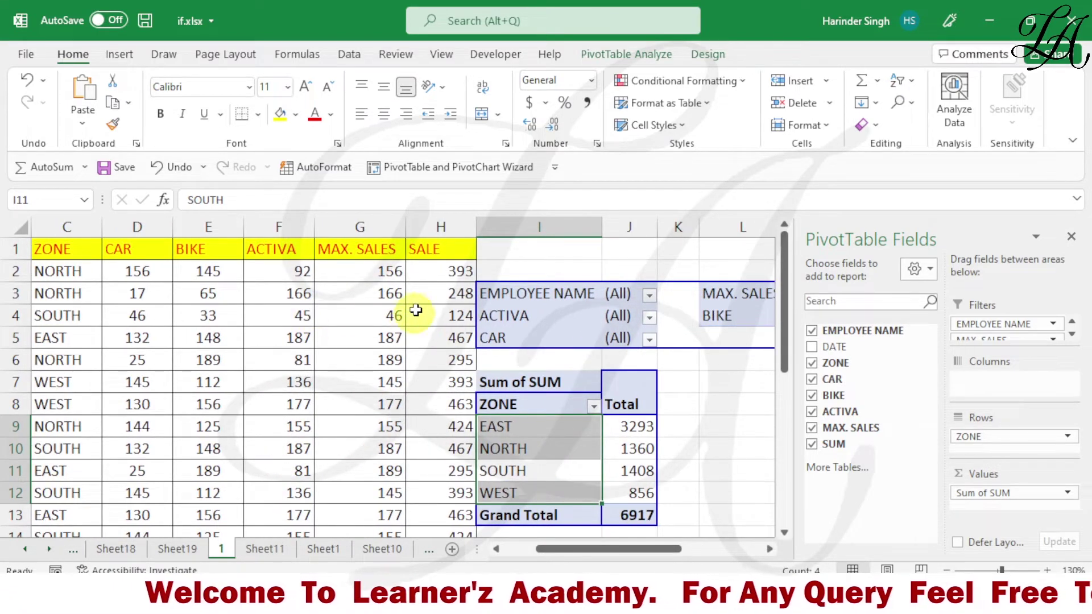
{"action": "scroll", "coordinate": [256, 421], "scroll_direction": "down", "scroll_amount": 1}
{"action": "scroll", "coordinate": [284, 420], "scroll_direction": "down", "scroll_amount": 1}
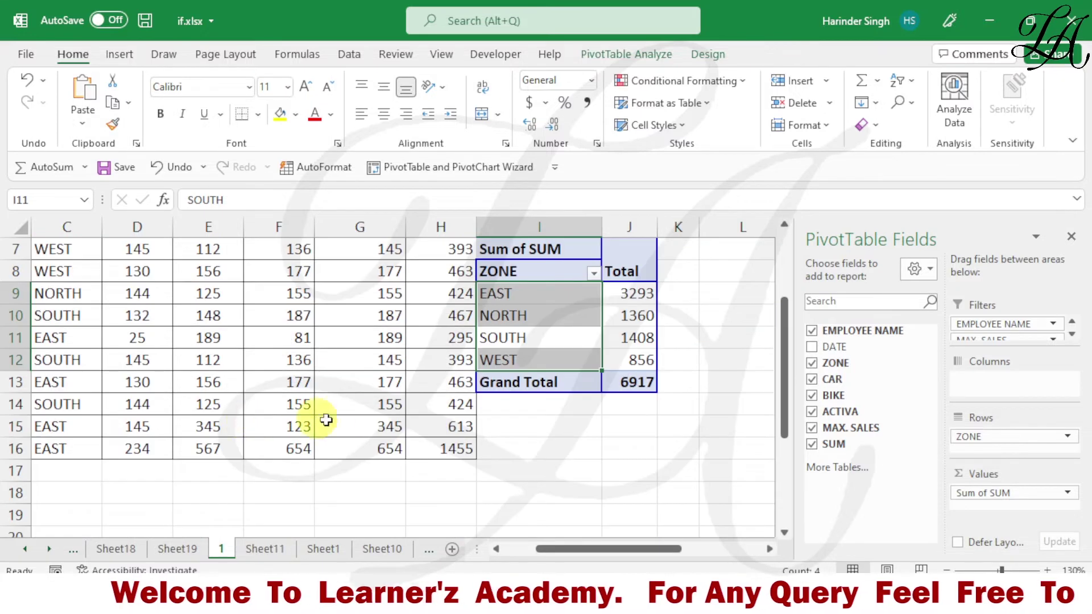
{"action": "mouse_move", "coordinate": [592, 549]}
{"action": "left_mouse_down"}
{"action": "mouse_move", "coordinate": [555, 547]}
{"action": "mouse_move", "coordinate": [564, 545]}
{"action": "left_mouse_up"}
- Enter =1/0 in SALE cells H16, H8 and H2 to produce #DIV/0! errors
{"action": "left_click", "coordinate": [715, 449]}
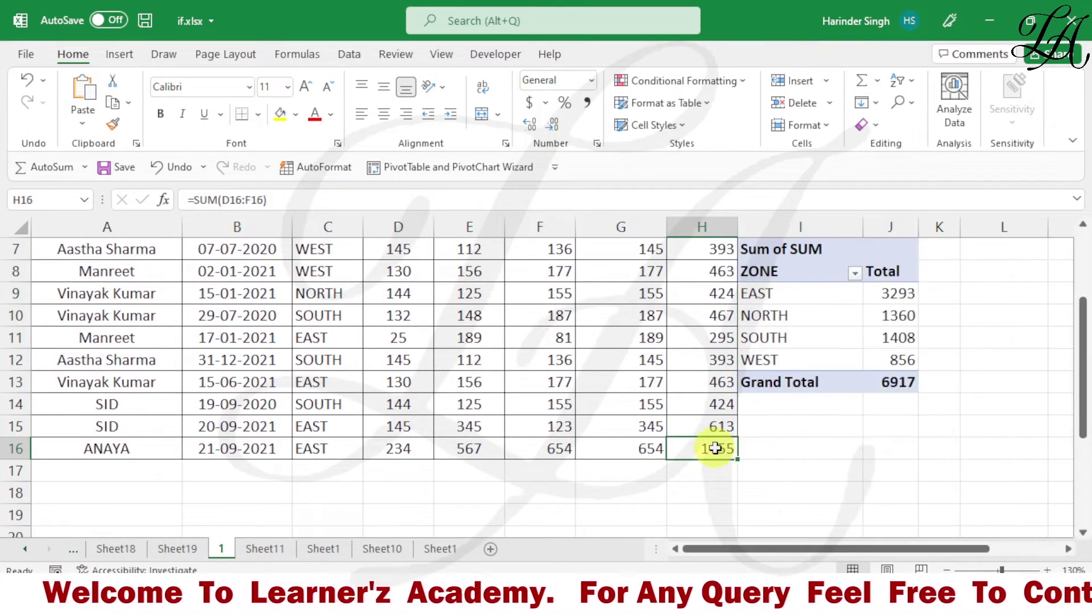
{"action": "type", "text": "="}
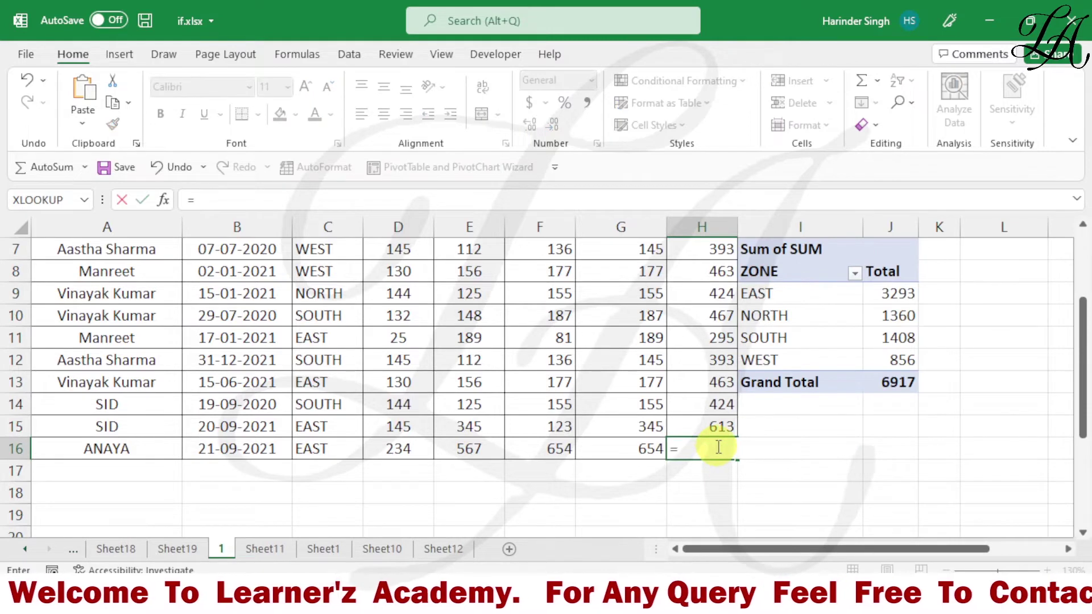
{"action": "type", "text": "1/0"}
{"action": "key", "text": "Return"}
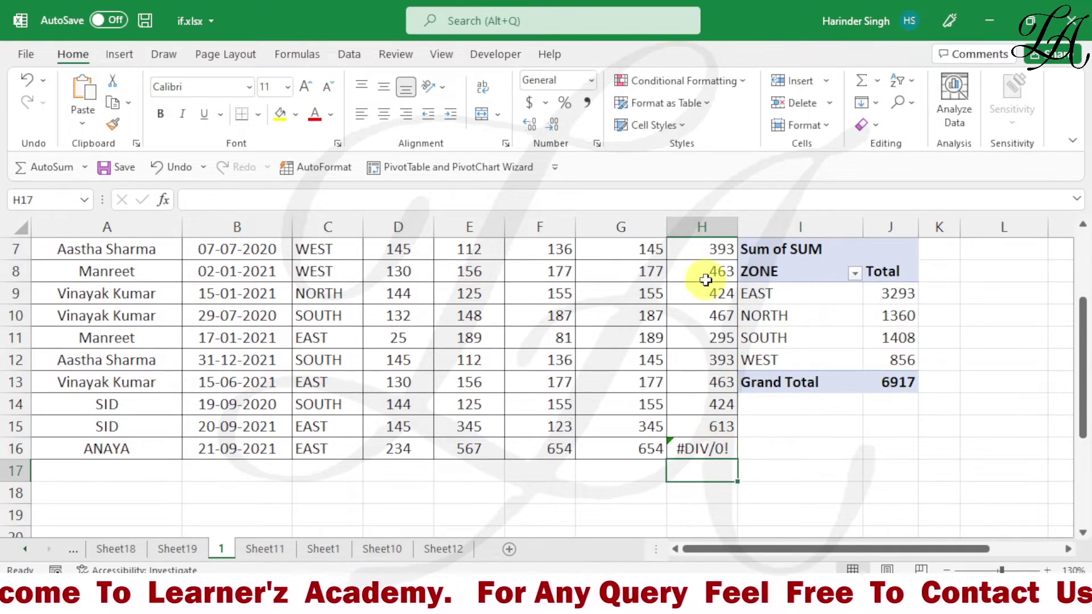
{"action": "left_click", "coordinate": [706, 280]}
{"action": "type", "text": "=1"}
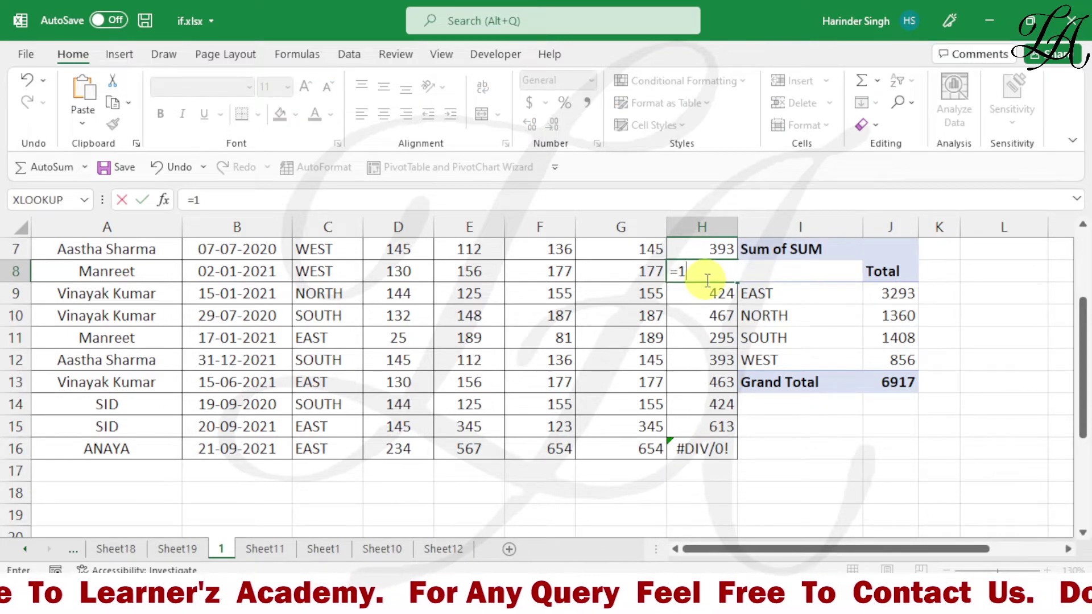
{"action": "type", "text": "/0"}
{"action": "key", "text": "Return"}
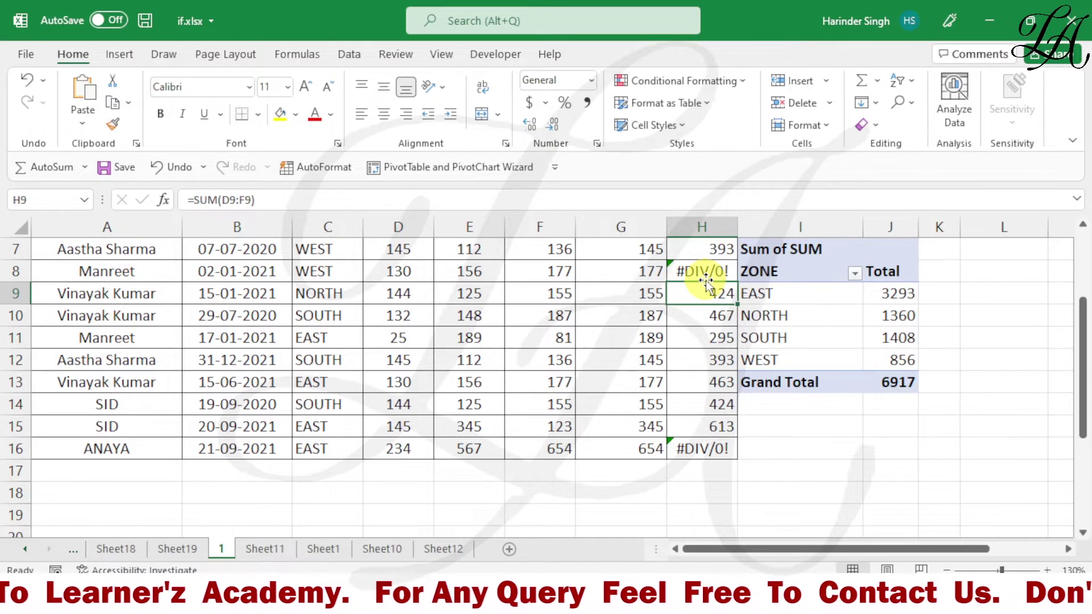
{"action": "scroll", "coordinate": [705, 281], "scroll_direction": "up", "scroll_amount": 2}
{"action": "left_click", "coordinate": [707, 272]}
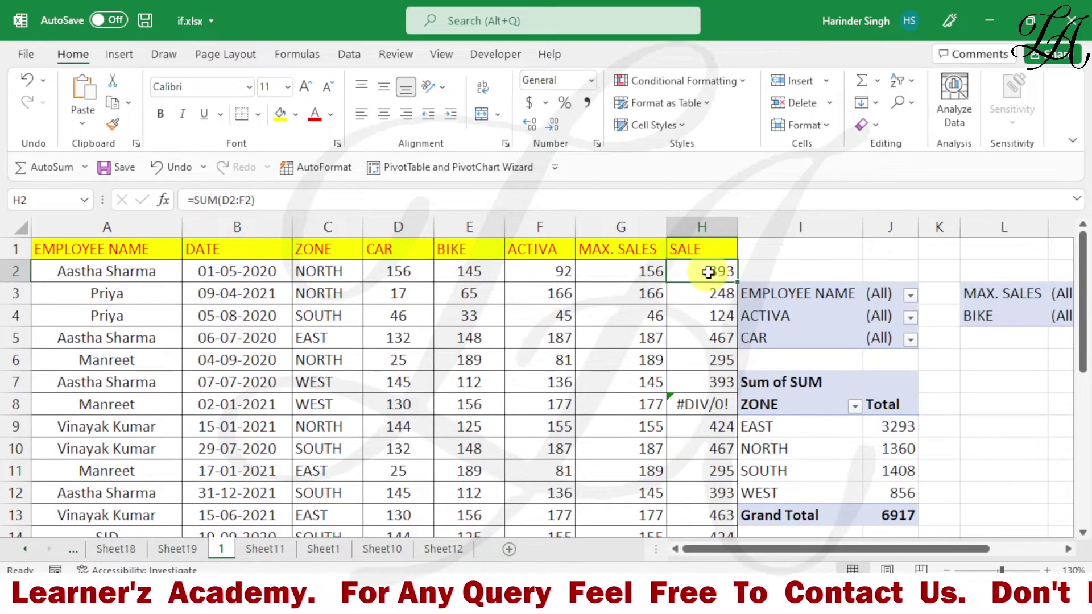
{"action": "type", "text": "=1/0"}
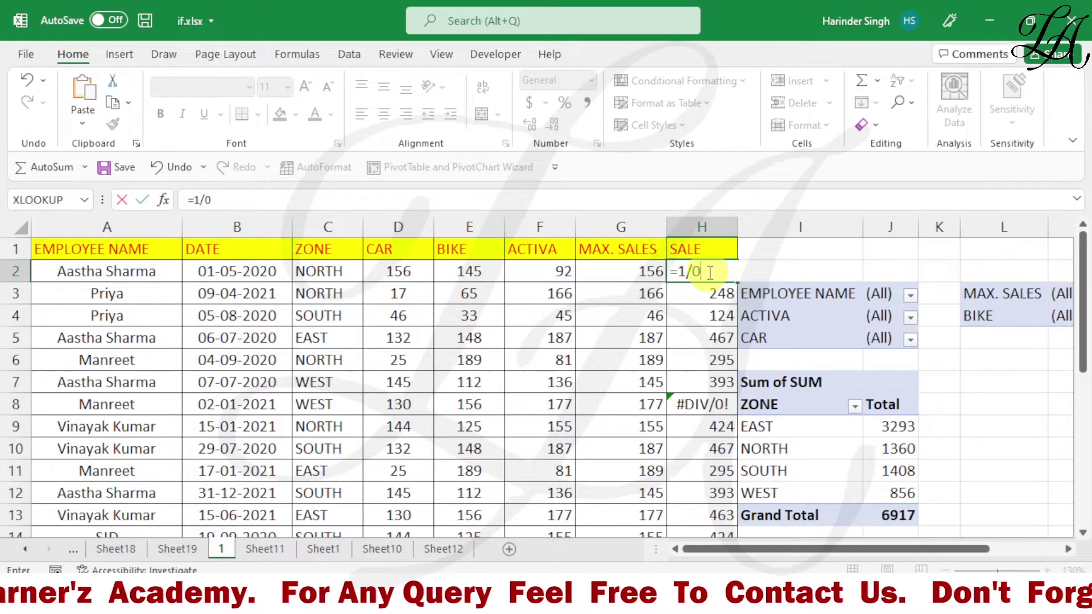
{"action": "key", "text": "Return"}
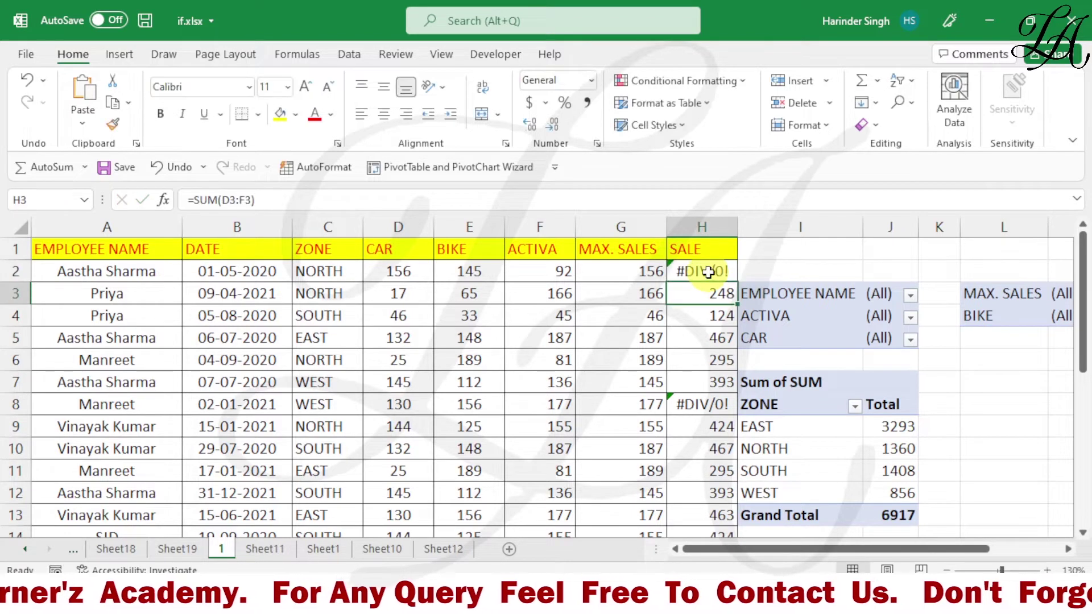
{"action": "mouse_move", "coordinate": [718, 548]}
{"action": "left_mouse_down"}
{"action": "mouse_move", "coordinate": [706, 546]}
{"action": "mouse_move", "coordinate": [807, 553]}
{"action": "left_mouse_up"}
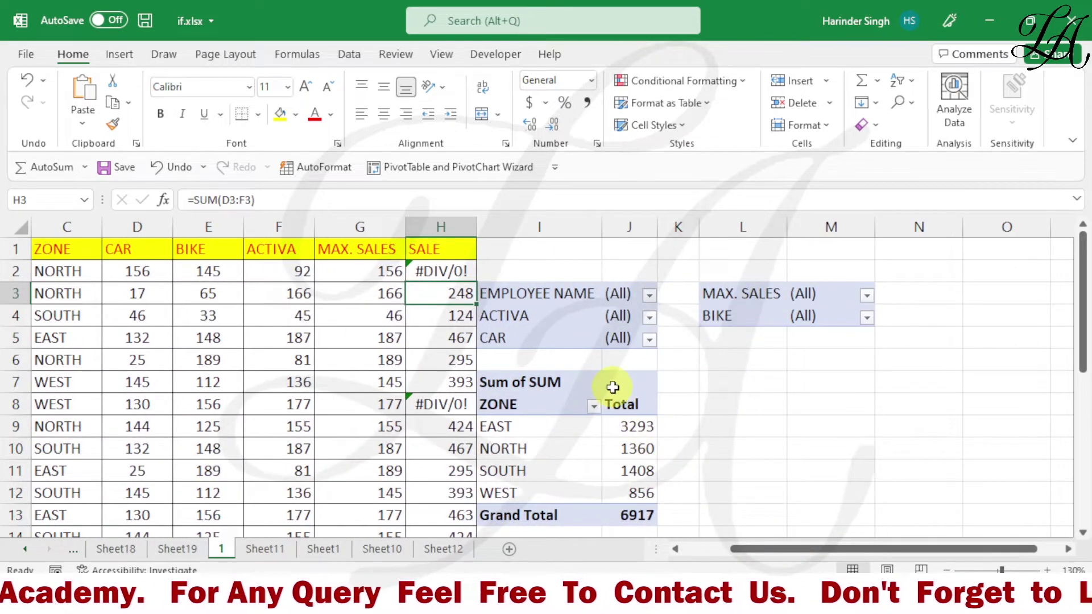
- Remove EMPLOYEE NAME, ZONE, CAR, BIKE, ACTIVA and MAX. SALES from the pivot
{"action": "left_click", "coordinate": [619, 382]}
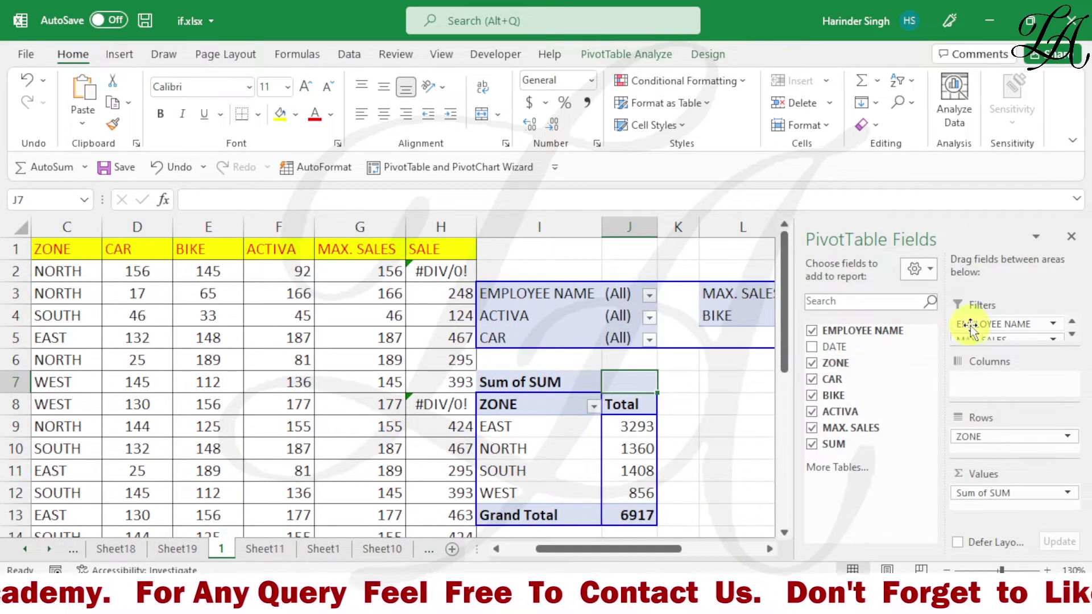
{"action": "left_click", "coordinate": [812, 331]}
{"action": "left_click", "coordinate": [811, 363]}
{"action": "left_click", "coordinate": [811, 378]}
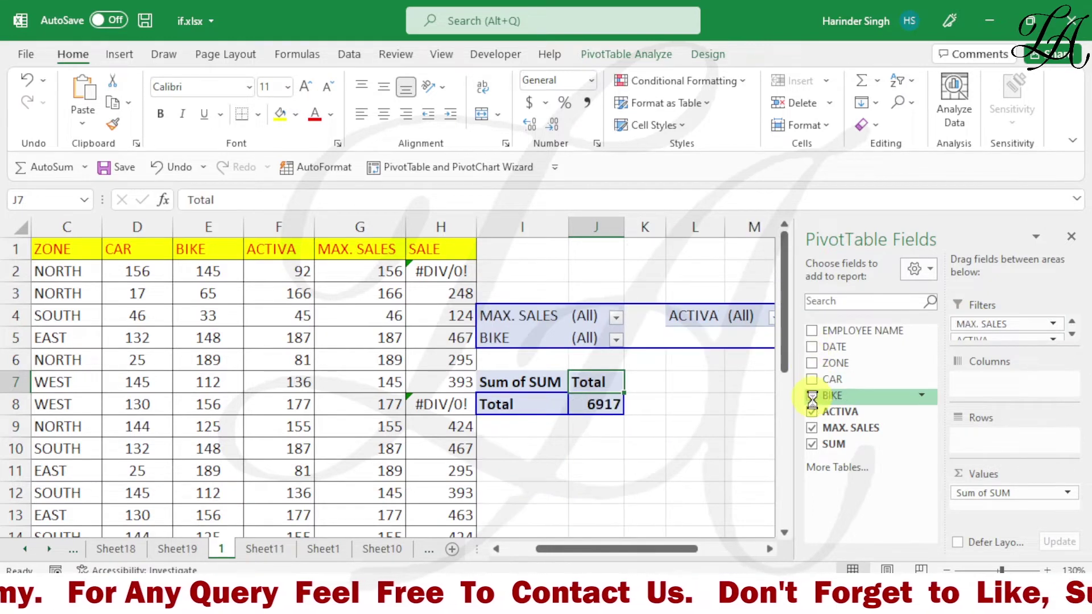
{"action": "left_click", "coordinate": [812, 396]}
{"action": "left_click", "coordinate": [811, 411]}
{"action": "left_click", "coordinate": [812, 428]}
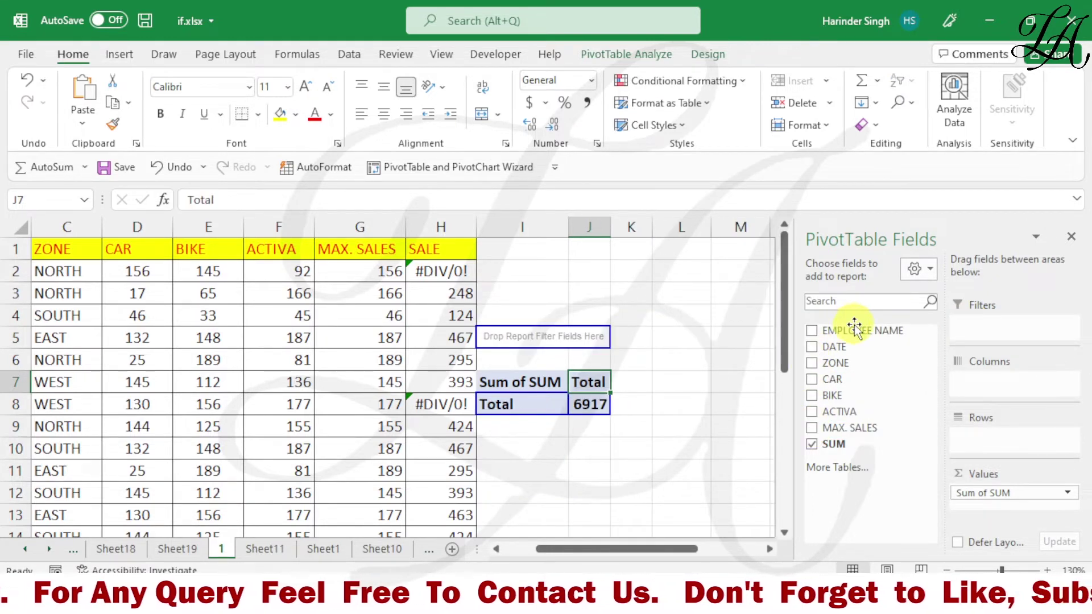
- Put EMPLOYEE NAME and then ZONE into the pivot rows
{"action": "left_click_drag", "start_coordinate": [844, 333], "coordinate": [987, 447]}
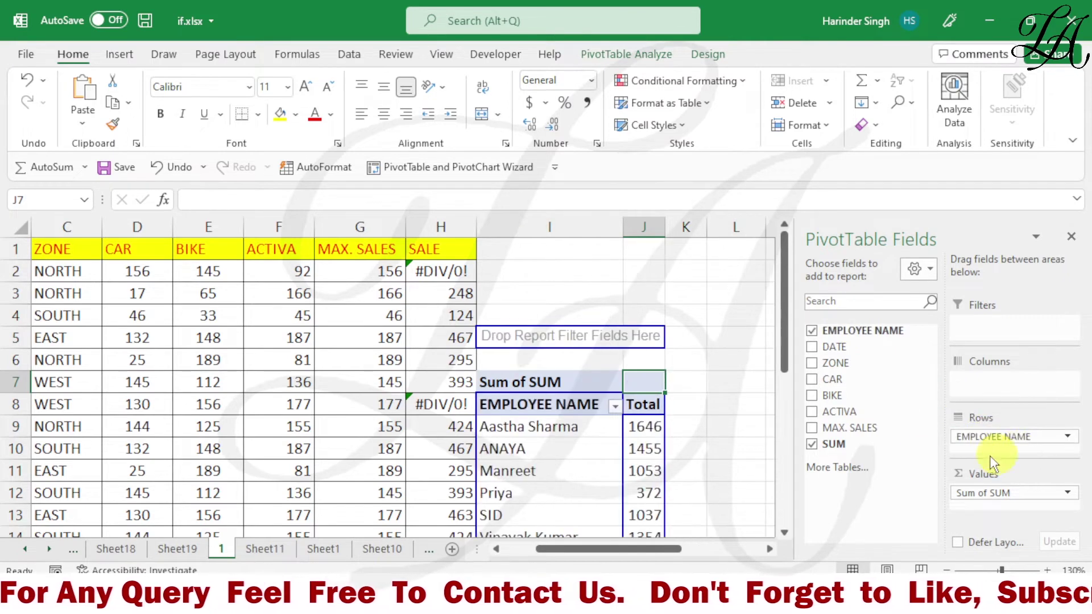
{"action": "left_click_drag", "start_coordinate": [835, 363], "coordinate": [884, 389]}
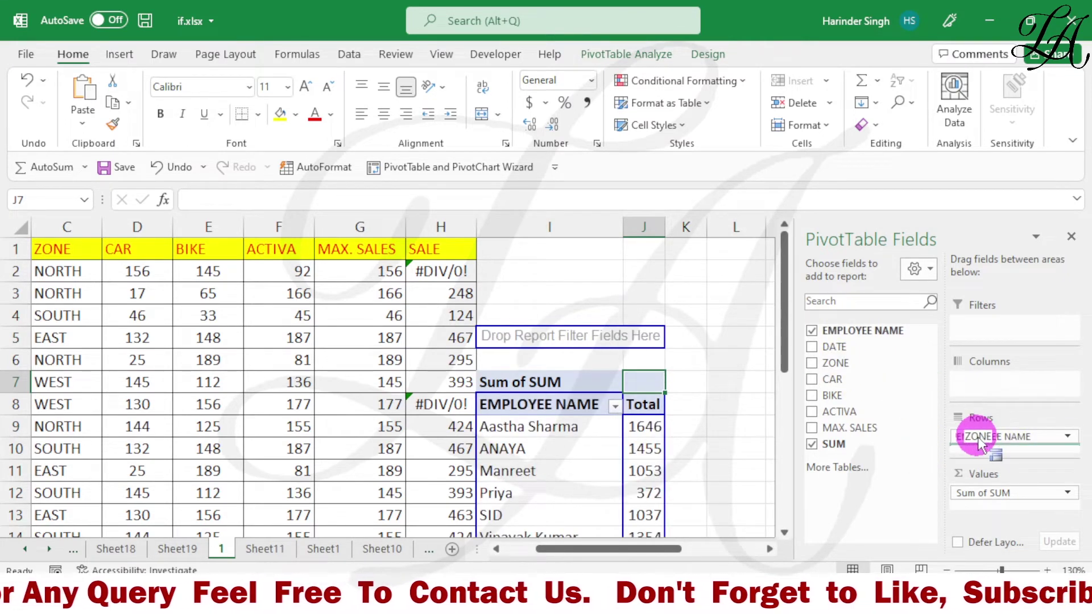
{"action": "left_click_drag", "start_coordinate": [884, 390], "coordinate": [974, 450]}
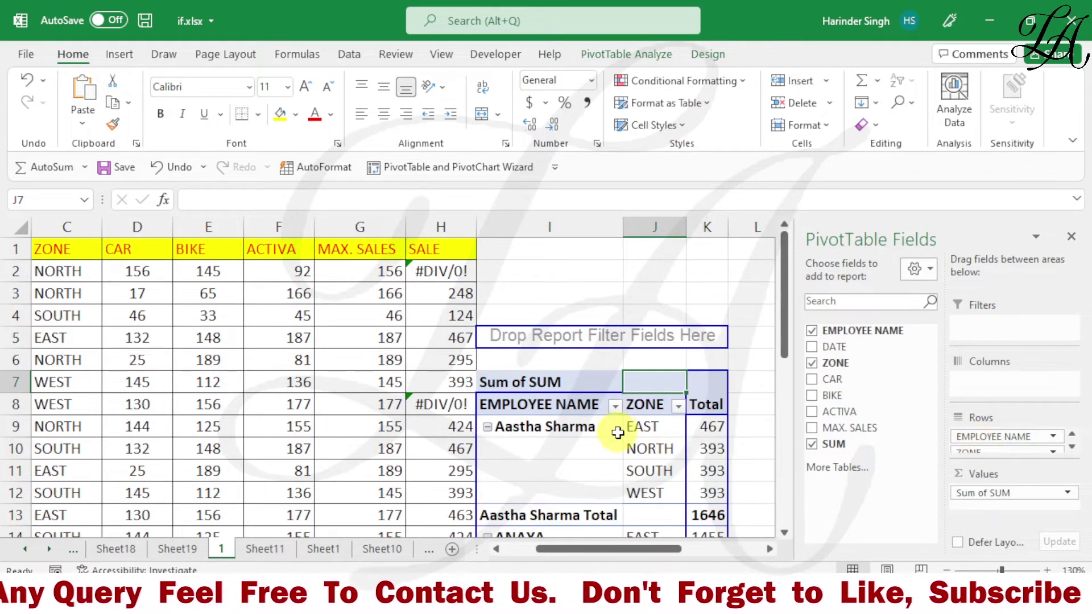
{"action": "scroll", "coordinate": [622, 427], "scroll_direction": "down", "scroll_amount": 1}
{"action": "scroll", "coordinate": [622, 427], "scroll_direction": "down", "scroll_amount": 6}
{"action": "scroll", "coordinate": [621, 426], "scroll_direction": "up", "scroll_amount": 3}
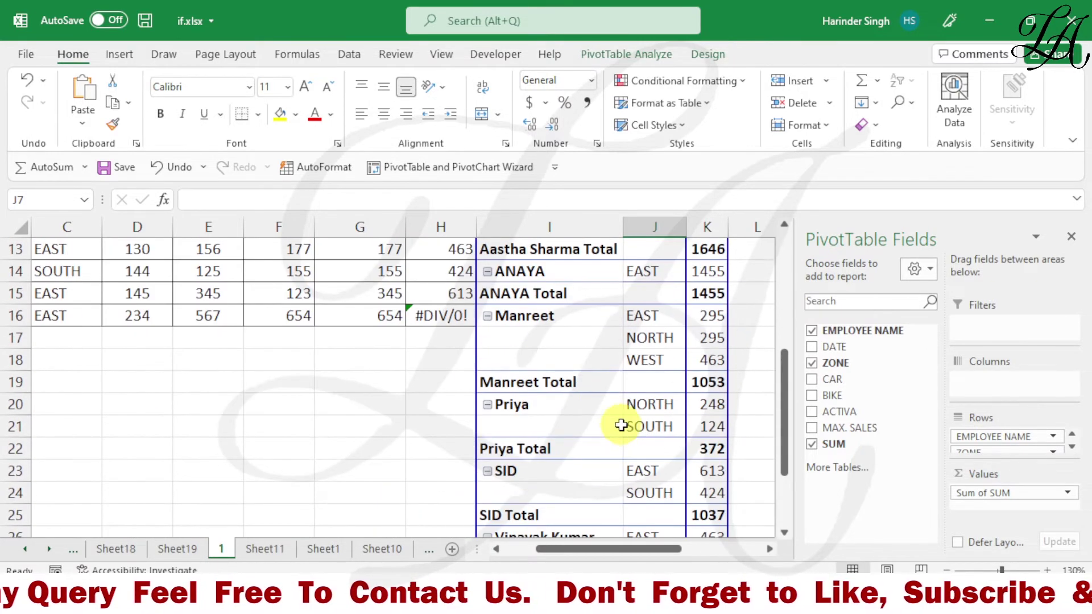
- Refresh the PivotTable from the updated source data
{"action": "right_click", "coordinate": [613, 357]}
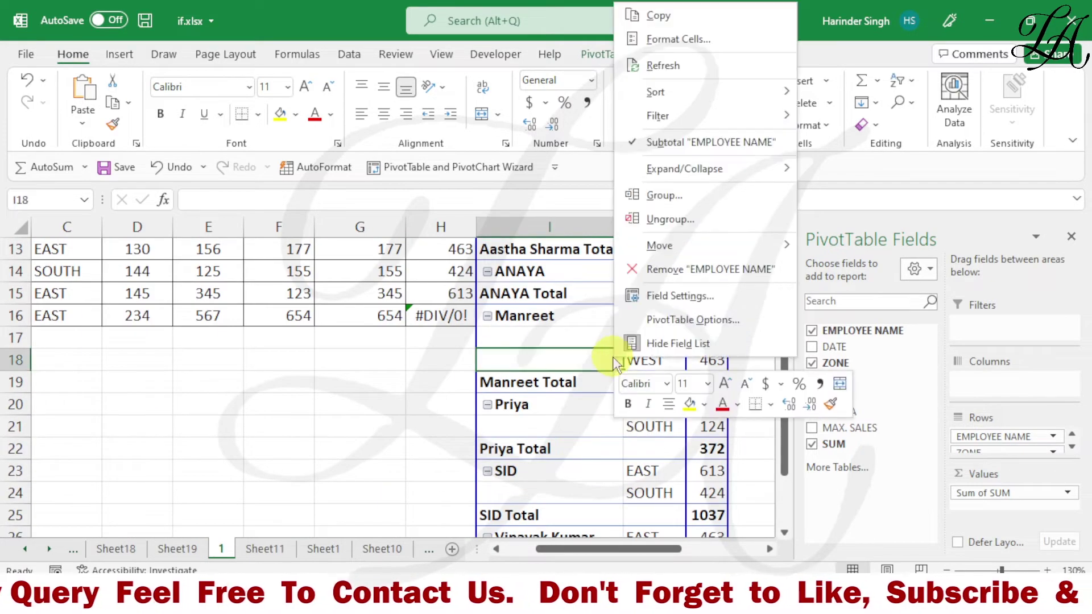
{"action": "left_click", "coordinate": [662, 65]}
{"action": "scroll", "coordinate": [645, 427], "scroll_direction": "down", "scroll_amount": 1}
{"action": "scroll", "coordinate": [653, 431], "scroll_direction": "down", "scroll_amount": 3}
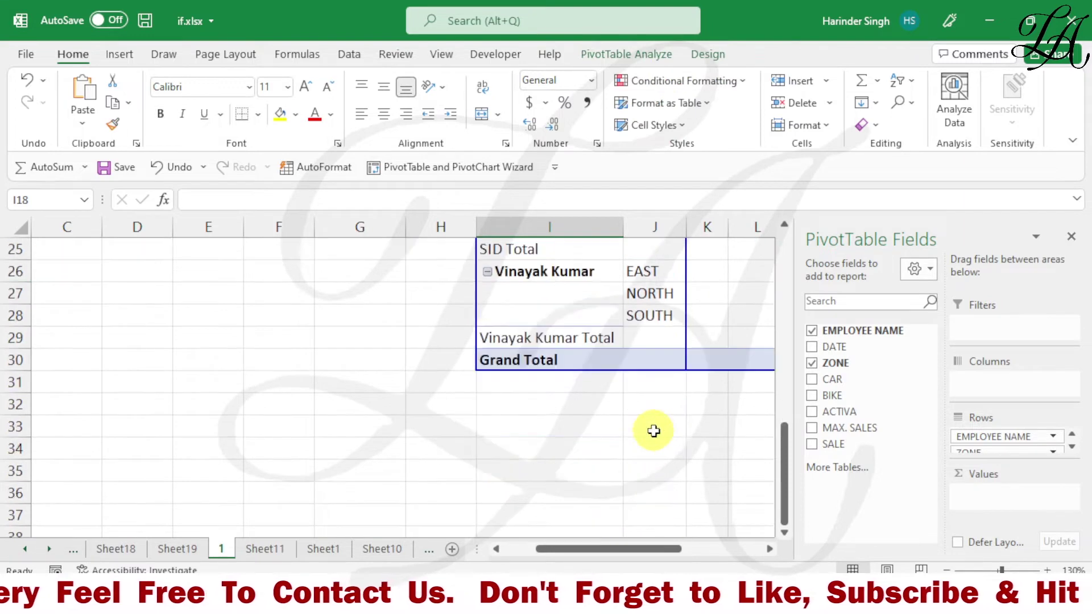
{"action": "scroll", "coordinate": [653, 431], "scroll_direction": "up", "scroll_amount": 4}
{"action": "scroll", "coordinate": [648, 428], "scroll_direction": "up", "scroll_amount": 4}
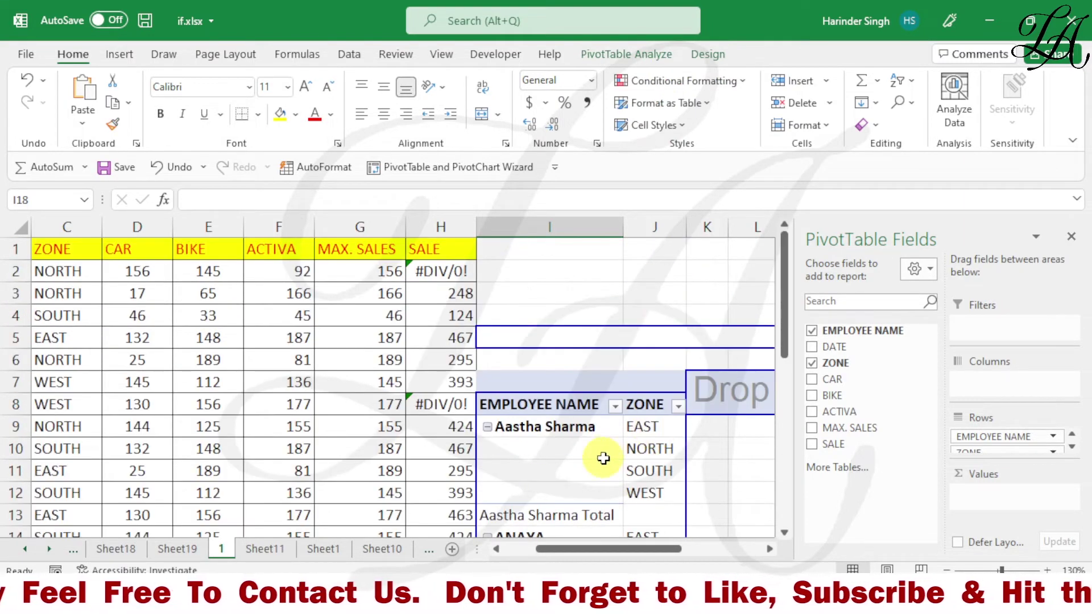
- Add SALE and MAX. SALES as values, giving Count of SALE and Sum of MAX. SALES
{"action": "right_click", "coordinate": [603, 459]}
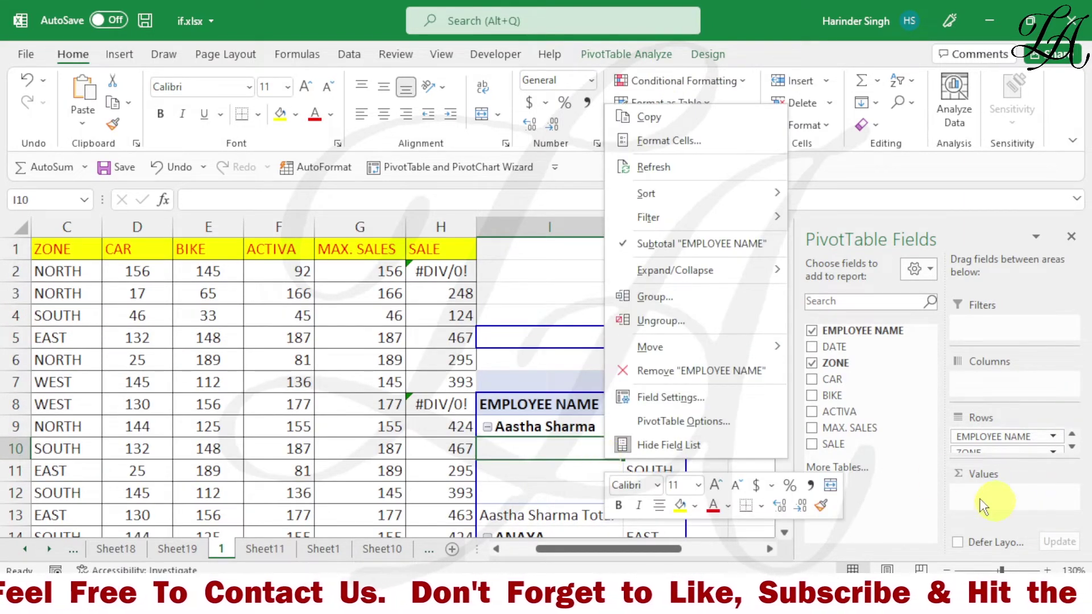
{"action": "mouse_move", "coordinate": [838, 445]}
{"action": "left_mouse_down"}
{"action": "mouse_move", "coordinate": [968, 515]}
{"action": "mouse_move", "coordinate": [970, 500]}
{"action": "left_mouse_up"}
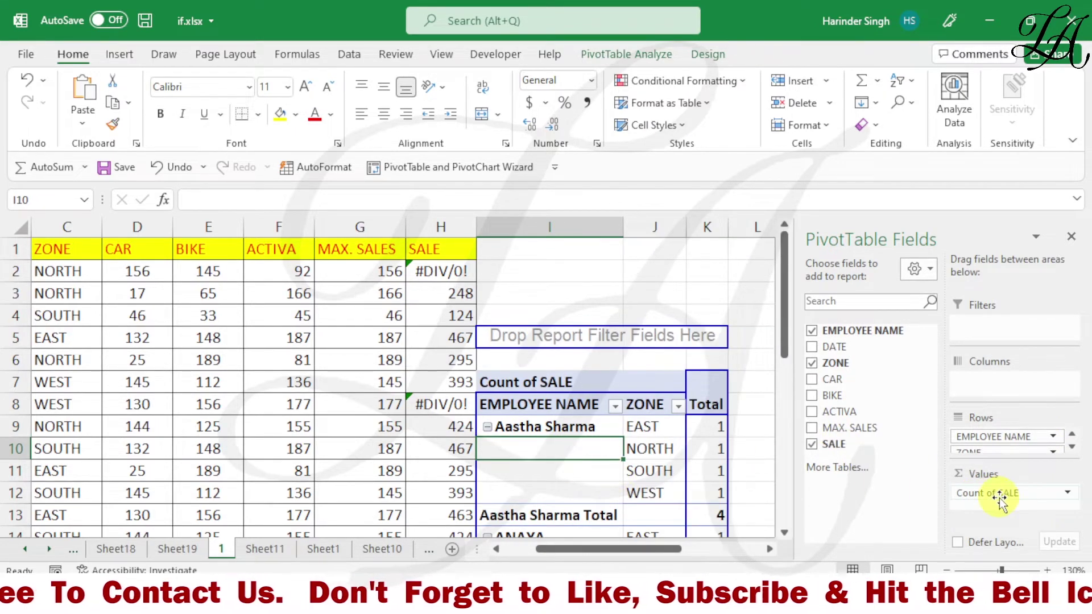
{"action": "scroll", "coordinate": [572, 452], "scroll_direction": "down", "scroll_amount": 1}
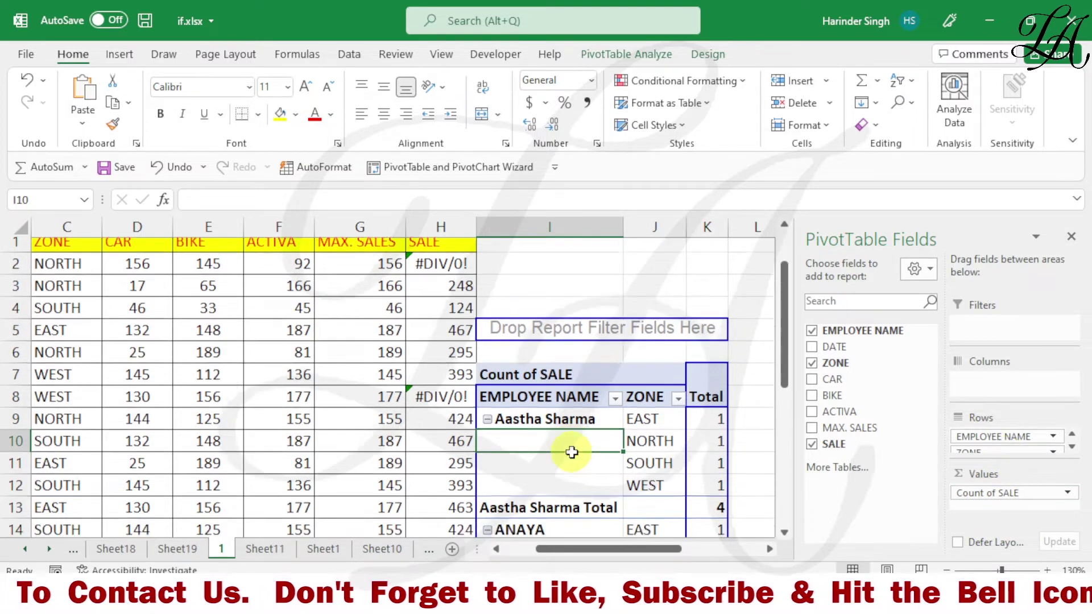
{"action": "scroll", "coordinate": [572, 452], "scroll_direction": "down", "scroll_amount": 1}
{"action": "mouse_move", "coordinate": [842, 428]}
{"action": "left_mouse_down"}
{"action": "mouse_move", "coordinate": [991, 512]}
{"action": "mouse_move", "coordinate": [988, 501]}
{"action": "left_mouse_up"}
{"action": "right_click", "coordinate": [630, 410]}
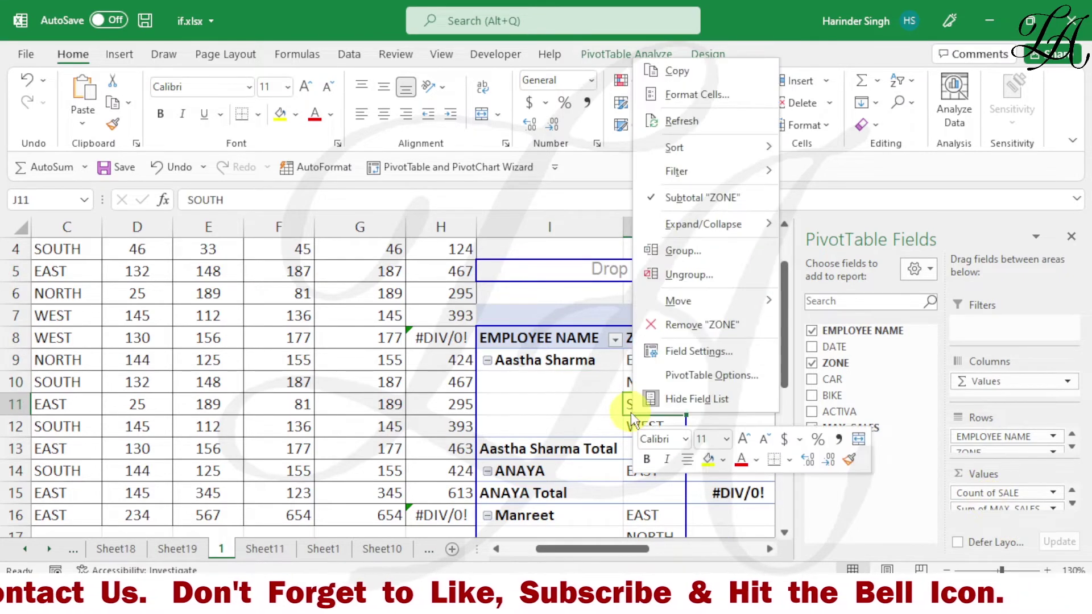
{"action": "key", "text": "Escape"}
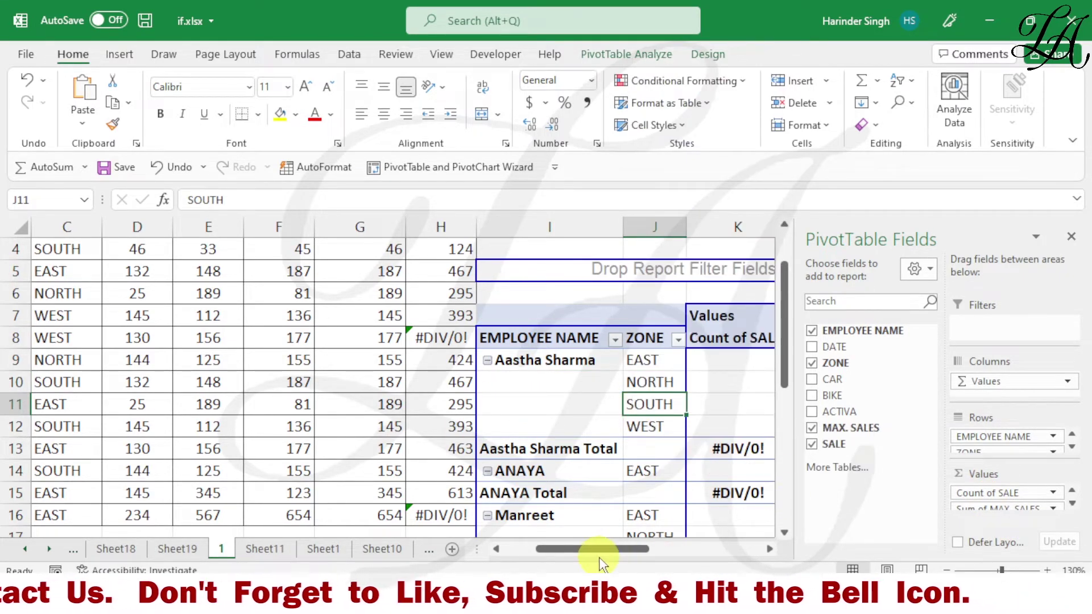
{"action": "left_click_drag", "start_coordinate": [602, 549], "coordinate": [640, 550]}
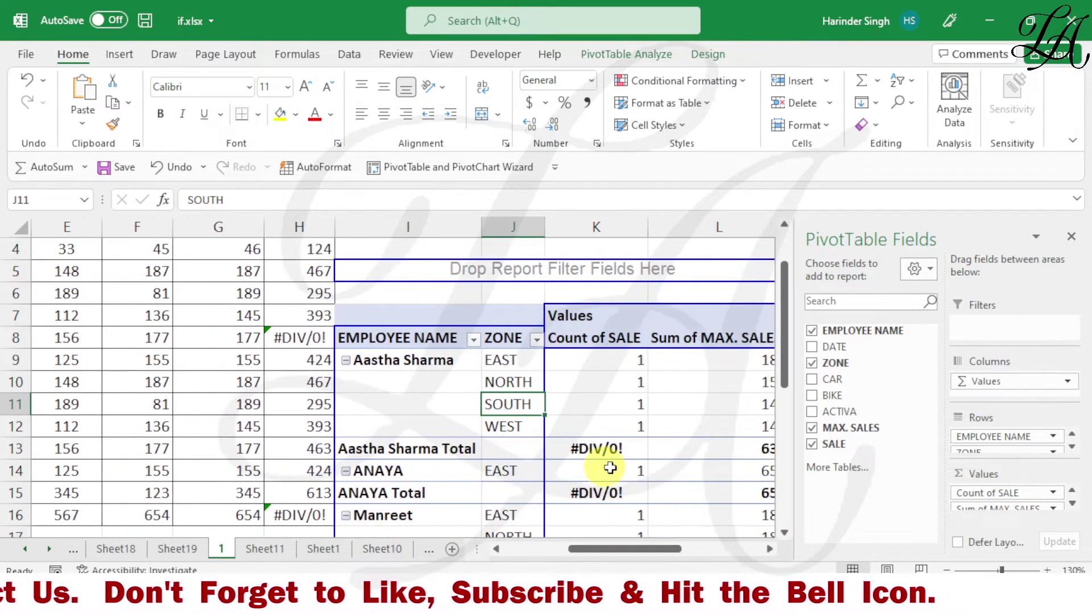
{"action": "scroll", "coordinate": [653, 458], "scroll_direction": "down", "scroll_amount": 2}
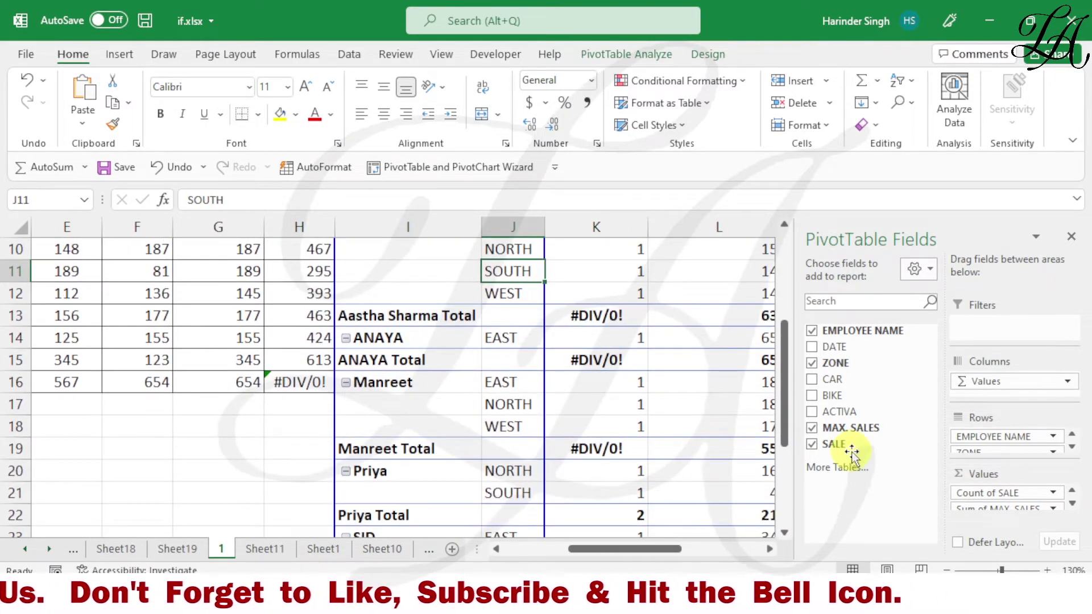
{"action": "mouse_move", "coordinate": [676, 548]}
{"action": "left_mouse_down"}
{"action": "mouse_move", "coordinate": [728, 549]}
{"action": "mouse_move", "coordinate": [661, 549]}
{"action": "left_mouse_up"}
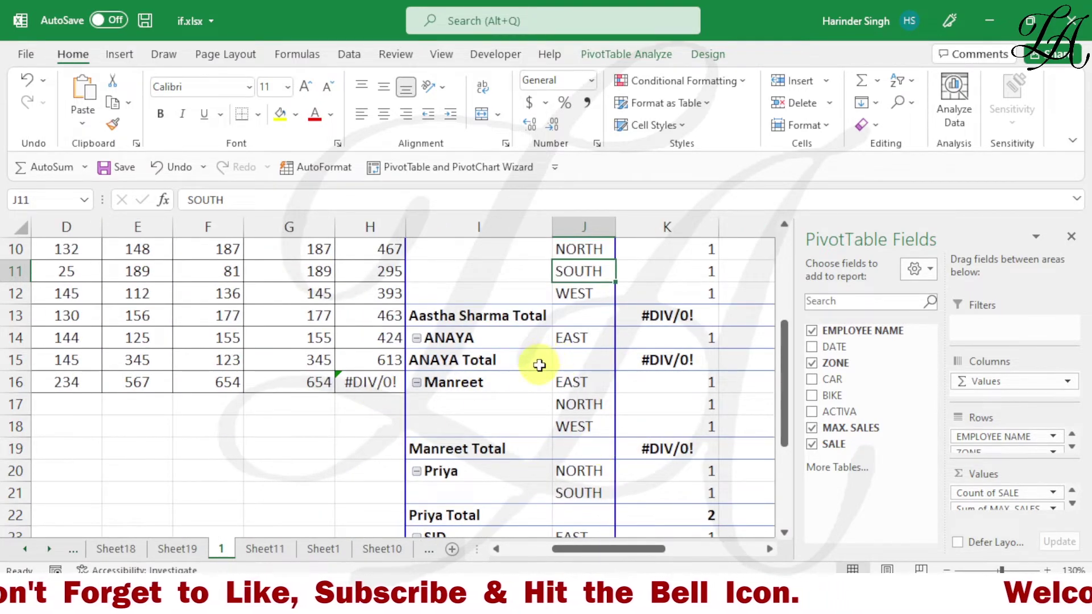
{"action": "scroll", "coordinate": [539, 365], "scroll_direction": "up", "scroll_amount": 3}
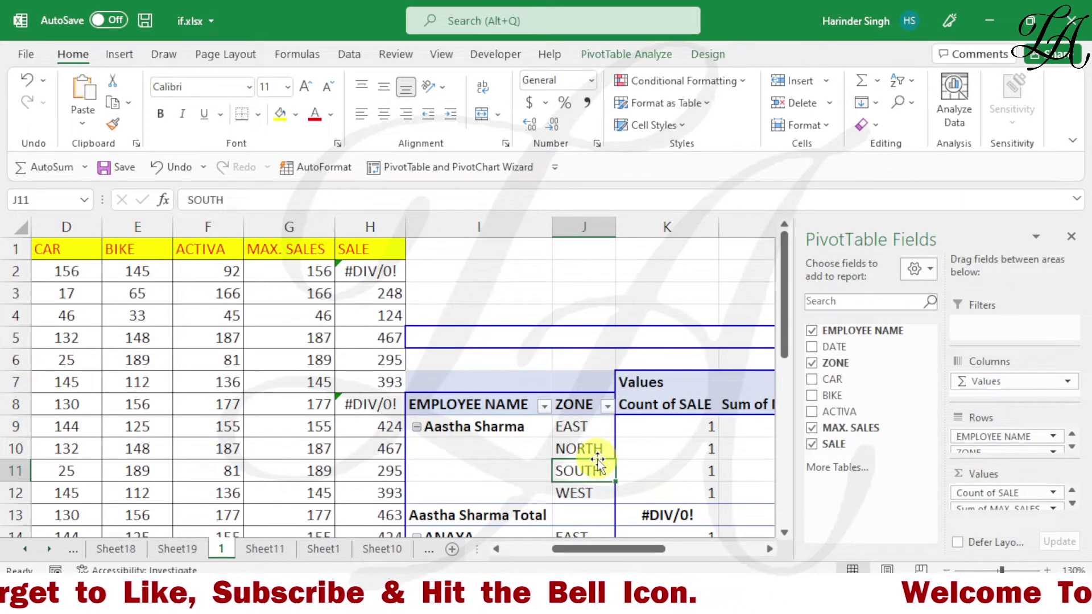
- Set PivotTable Options to show 0 for error values and empty cells
{"action": "right_click", "coordinate": [648, 478]}
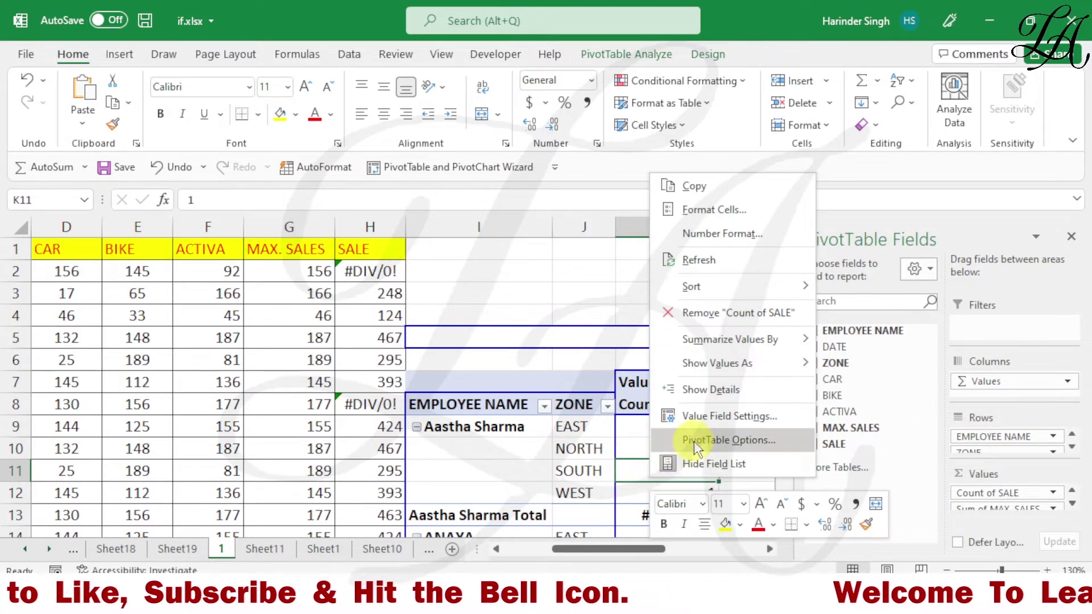
{"action": "left_click", "coordinate": [694, 442]}
{"action": "type", "text": "-------"}
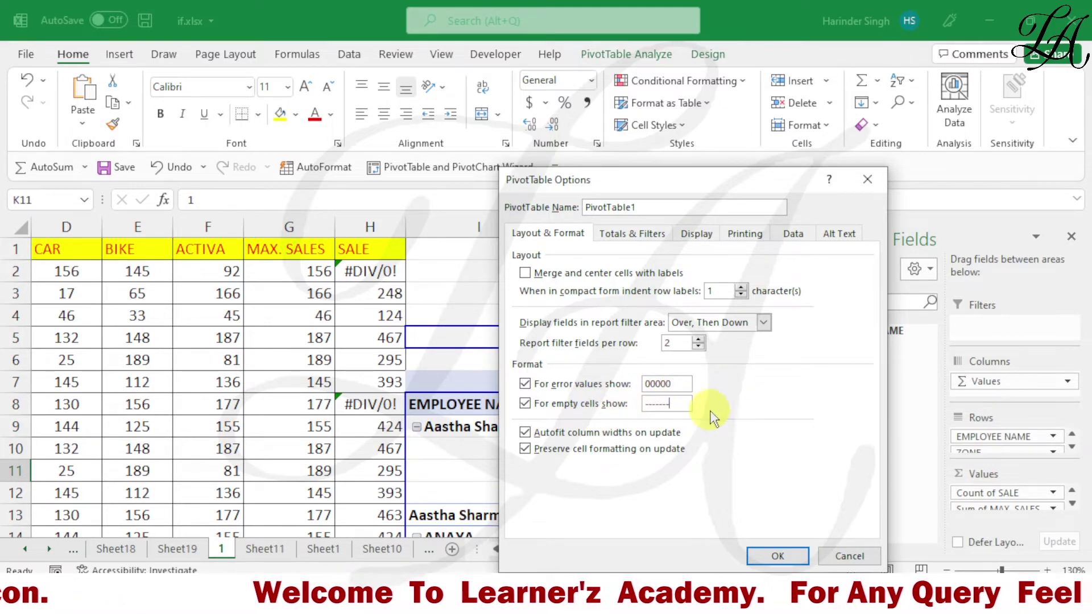
{"action": "left_click", "coordinate": [773, 556]}
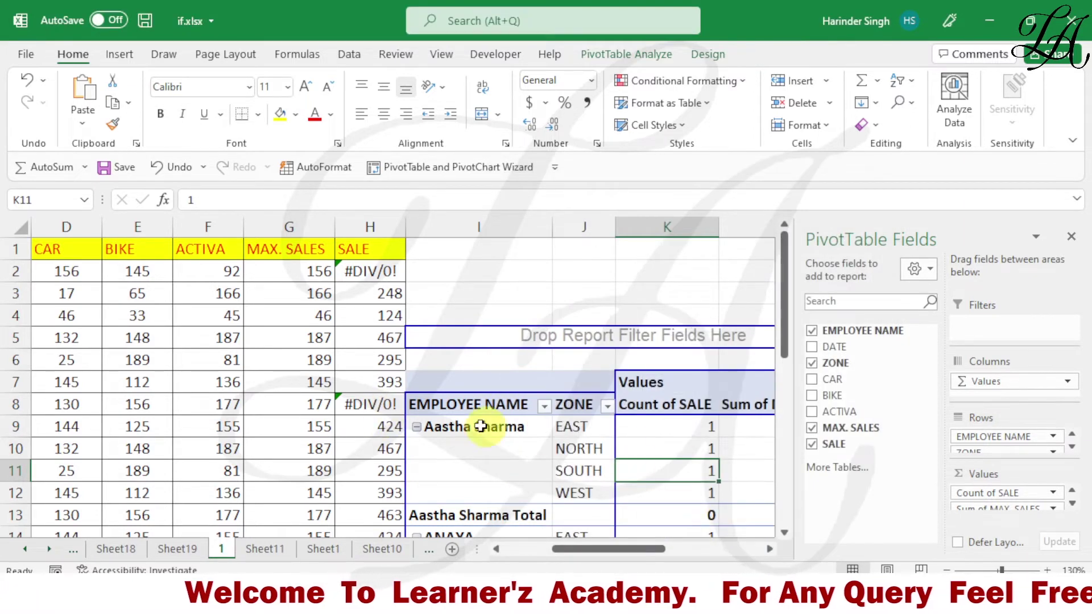
{"action": "scroll", "coordinate": [650, 451], "scroll_direction": "down", "scroll_amount": 1}
{"action": "scroll", "coordinate": [651, 451], "scroll_direction": "down", "scroll_amount": 1}
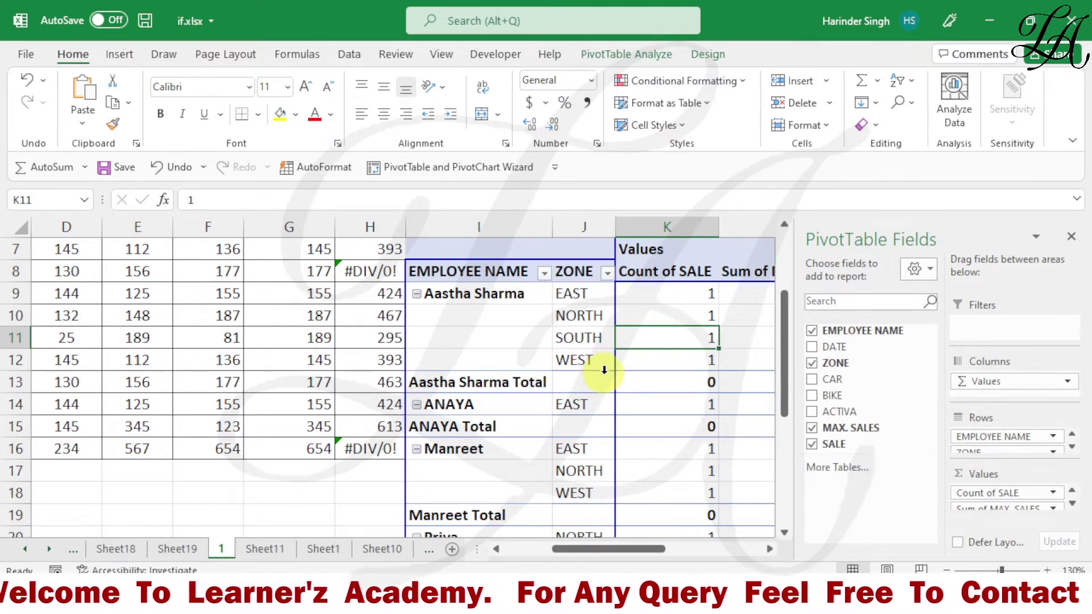
- Undo the last two pivot changes, removing SALE from the values
{"action": "scroll", "coordinate": [604, 370], "scroll_direction": "up", "scroll_amount": 2}
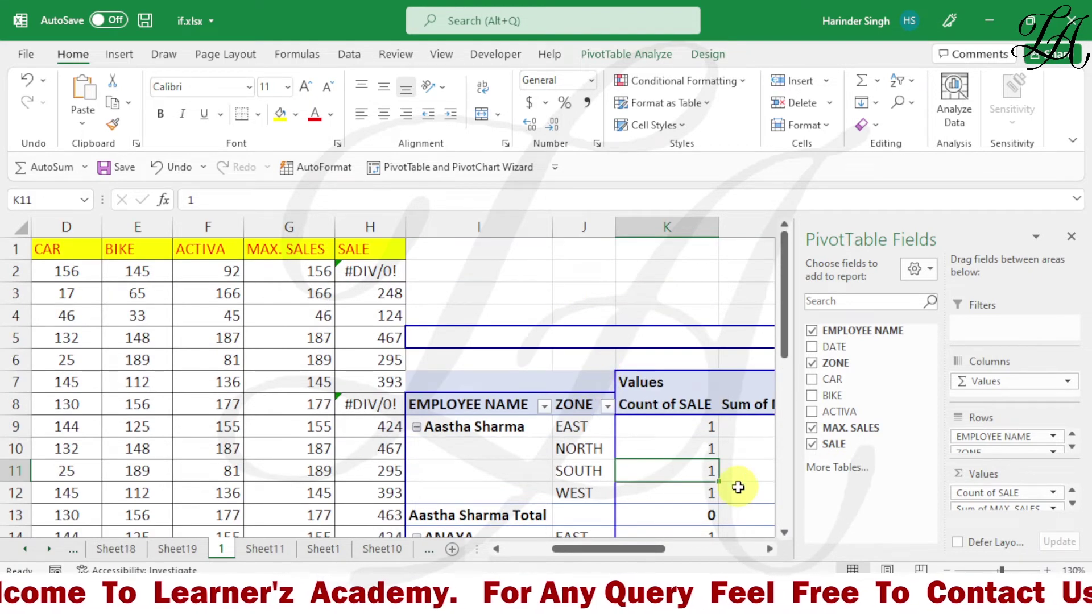
{"action": "key", "text": "ctrl+z"}
{"action": "key", "text": "ctrl+z"}
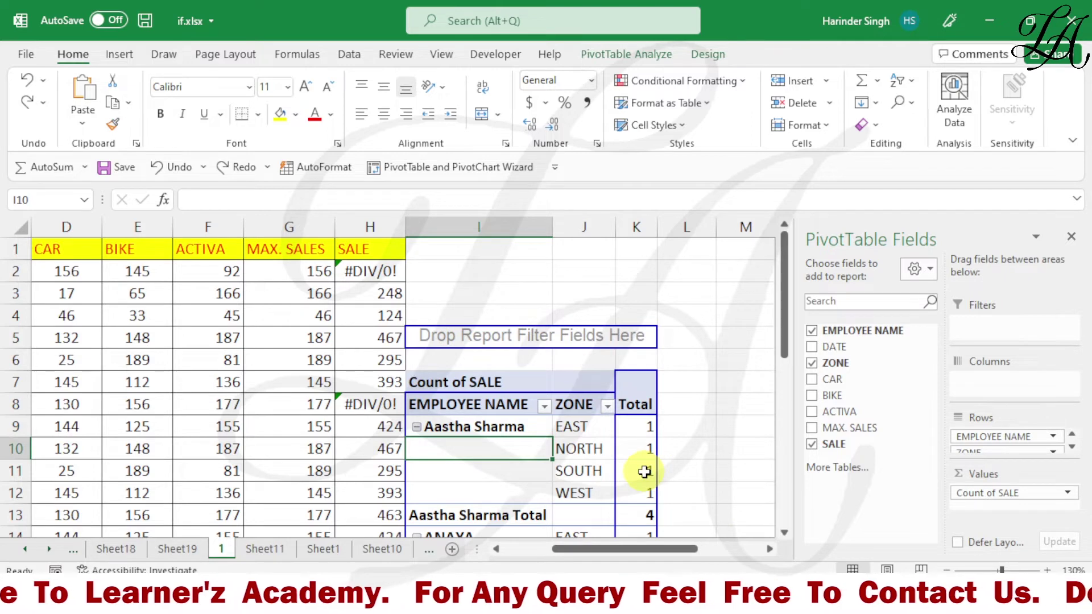
{"action": "mouse_move", "coordinate": [636, 471]}
{"action": "key", "text": "ctrl+z"}
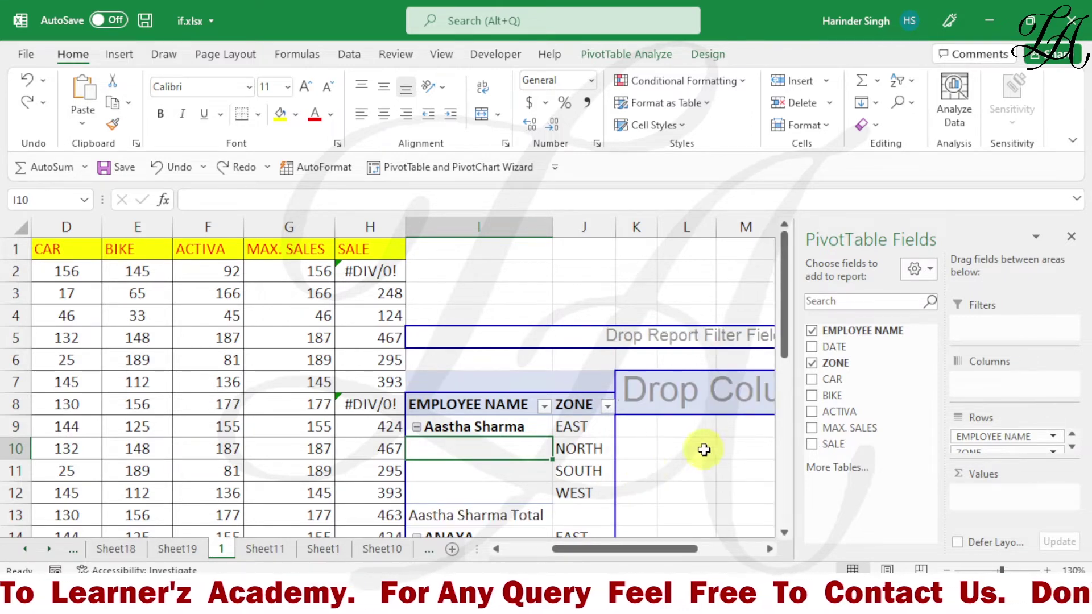
- Review the PivotTable Options Layout & Format settings and close without changes
{"action": "right_click", "coordinate": [584, 472]}
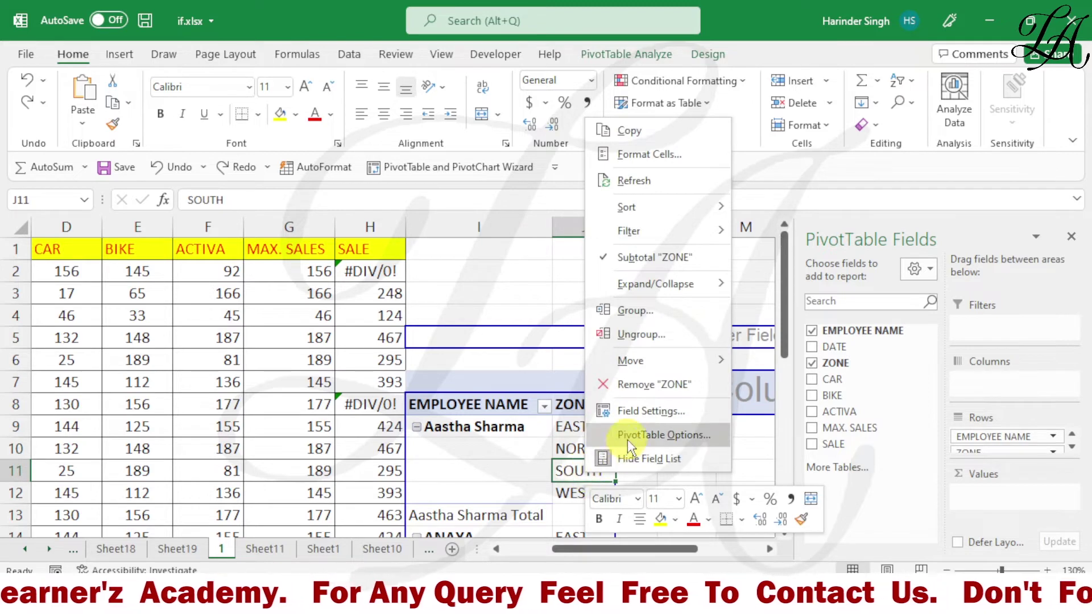
{"action": "left_click", "coordinate": [627, 436]}
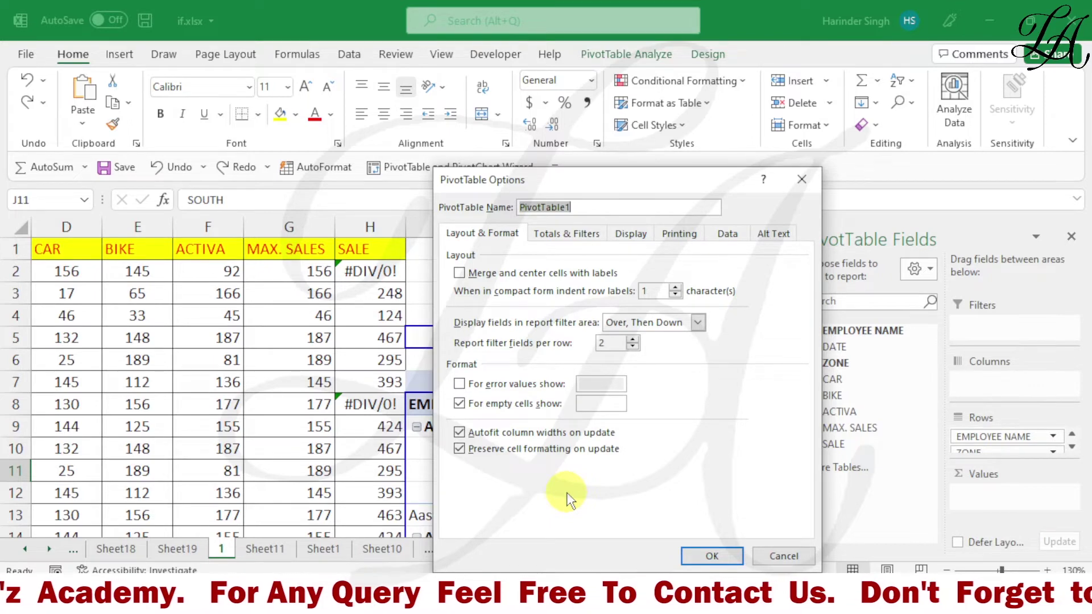
{"action": "left_click", "coordinate": [802, 179]}
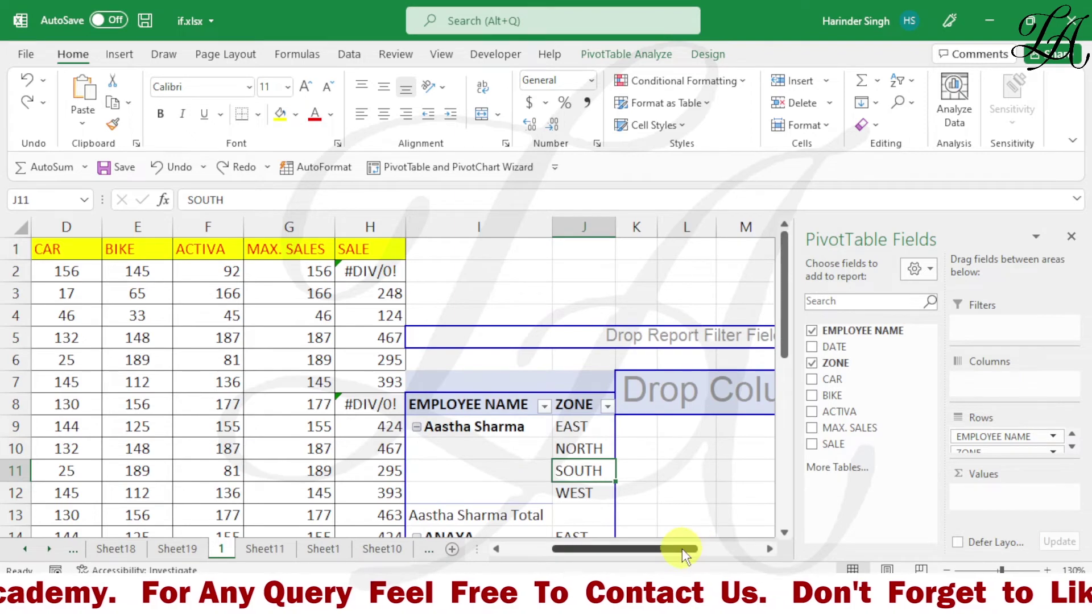
- Remove ZONE from the pivot rows
{"action": "left_click_drag", "start_coordinate": [682, 548], "coordinate": [698, 551]}
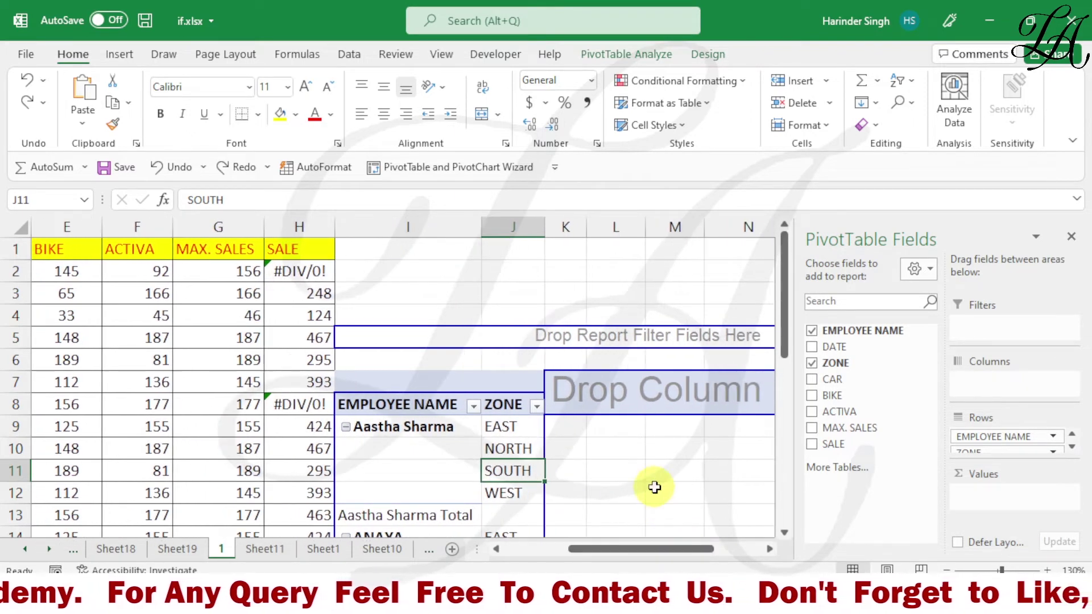
{"action": "scroll", "coordinate": [648, 498], "scroll_direction": "down", "scroll_amount": 1}
{"action": "scroll", "coordinate": [646, 499], "scroll_direction": "down", "scroll_amount": 2}
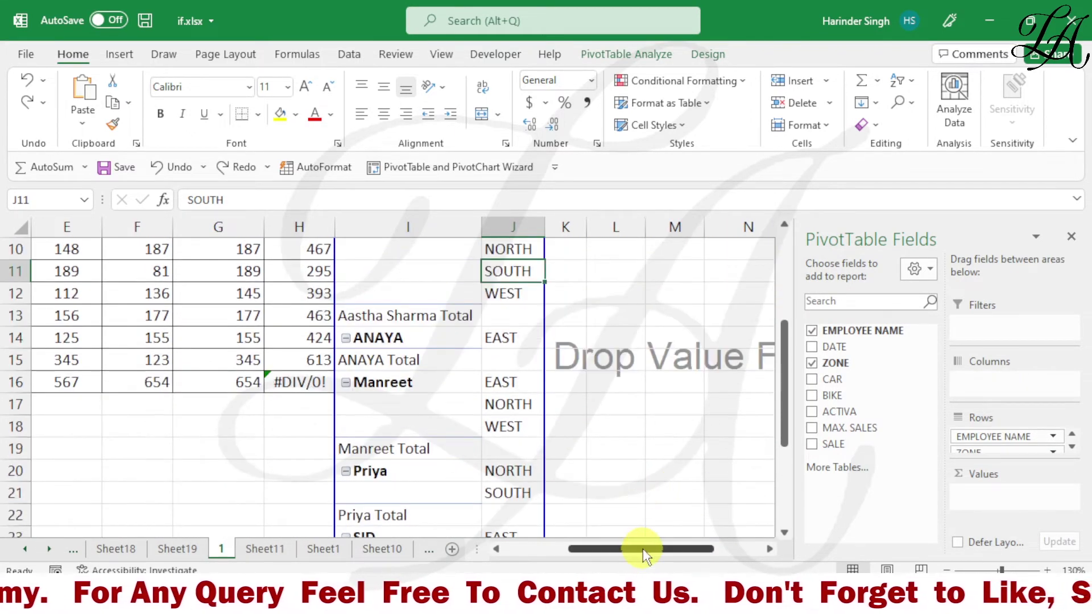
{"action": "left_click_drag", "start_coordinate": [639, 547], "coordinate": [610, 551]}
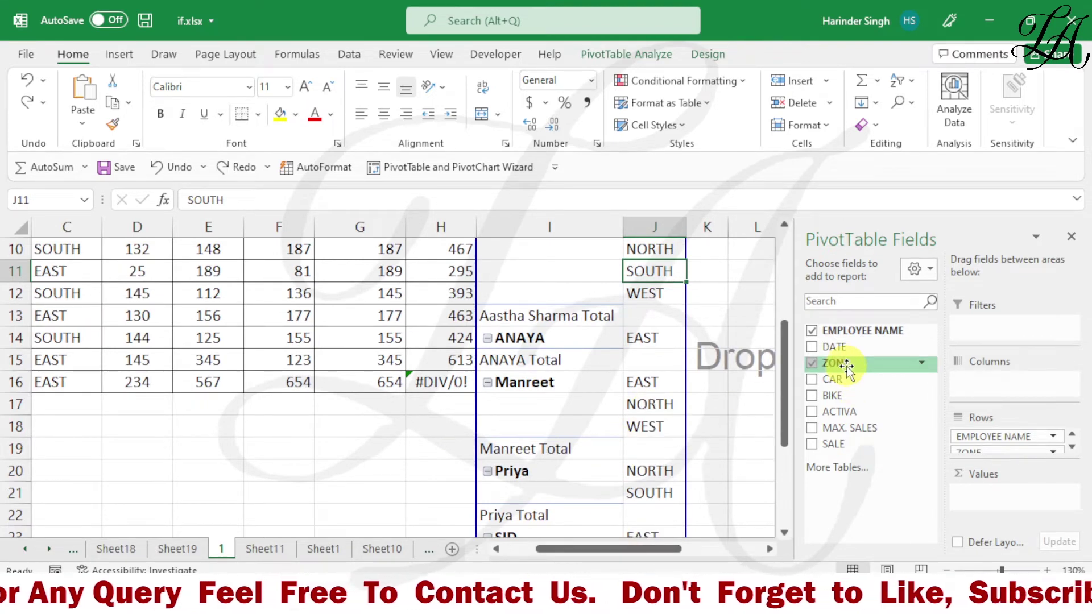
{"action": "left_click", "coordinate": [812, 364]}
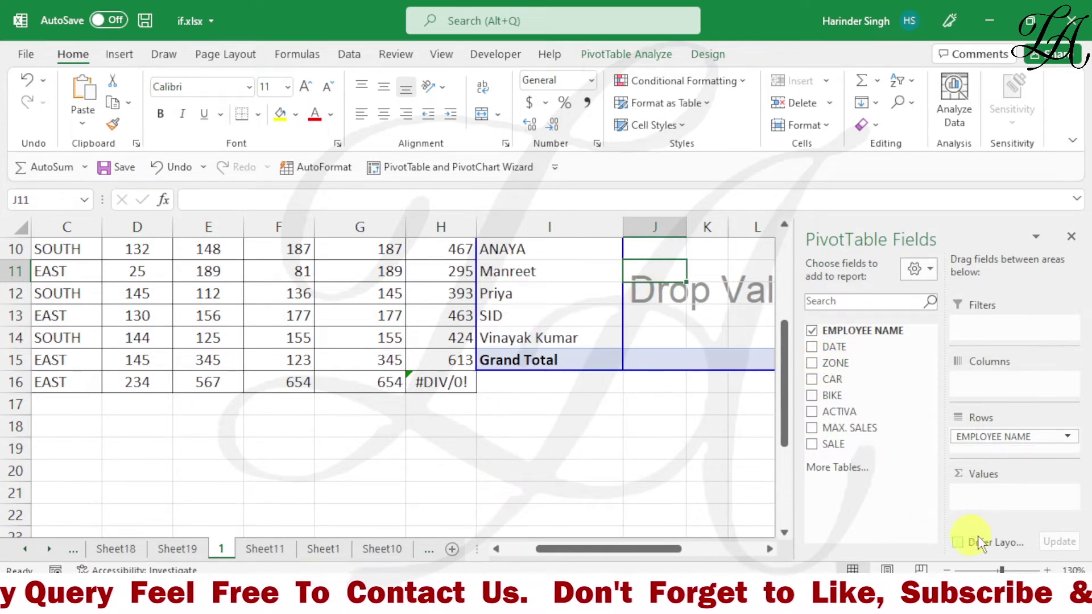
- Add SALE to the values as Count of SALE, giving a Grand Total of 15
{"action": "left_click_drag", "start_coordinate": [867, 446], "coordinate": [987, 509]}
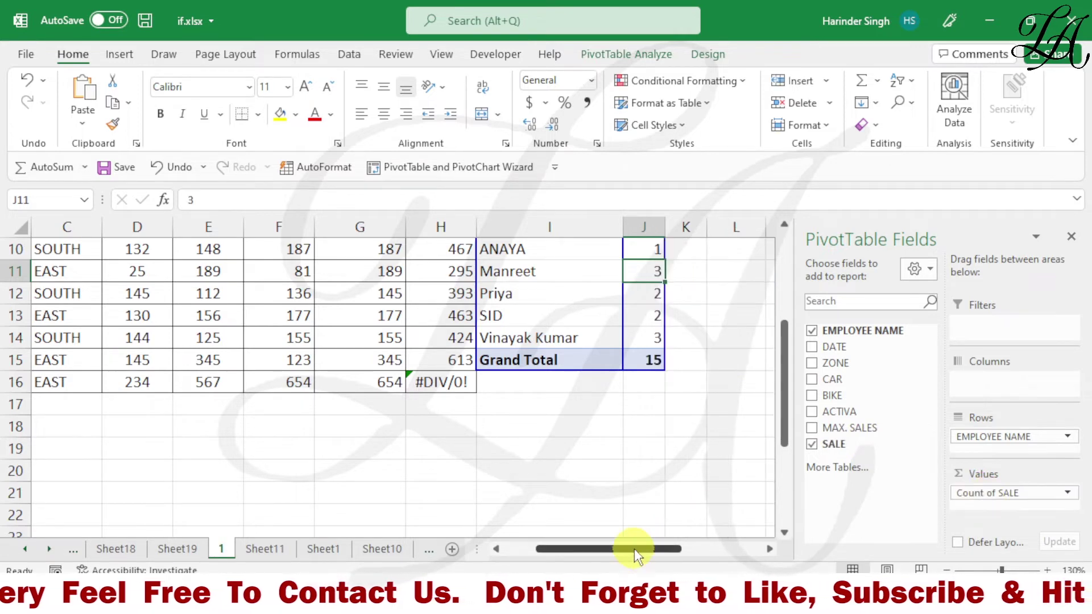
{"action": "mouse_move", "coordinate": [634, 548]}
{"action": "left_mouse_down"}
{"action": "mouse_move", "coordinate": [670, 549]}
{"action": "mouse_move", "coordinate": [660, 551]}
{"action": "left_mouse_up"}
{"action": "scroll", "coordinate": [656, 481], "scroll_direction": "up", "scroll_amount": 2}
{"action": "scroll", "coordinate": [657, 480], "scroll_direction": "up", "scroll_amount": 1}
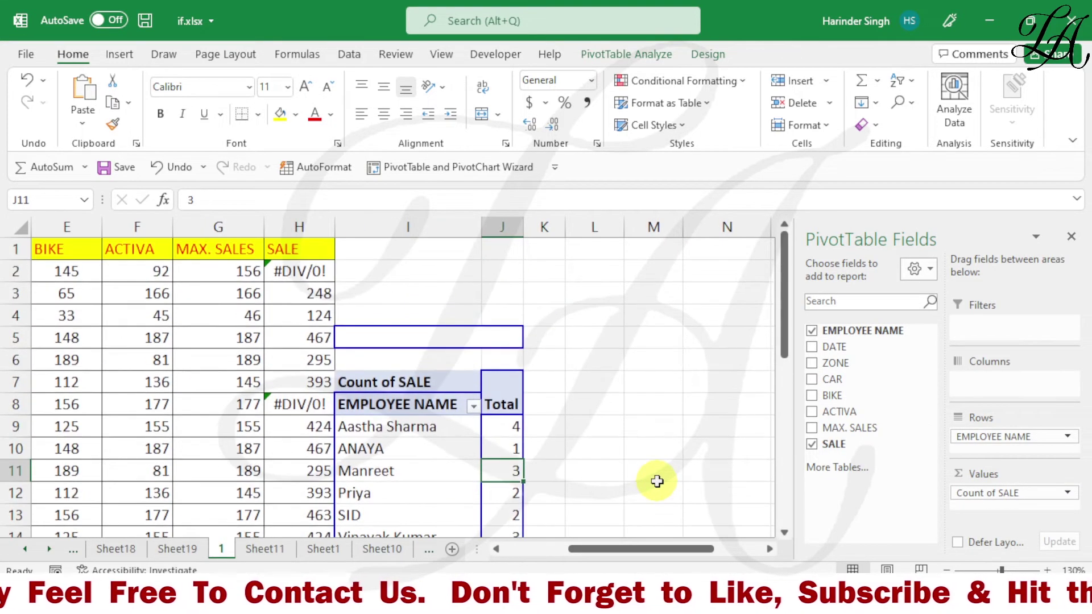
{"action": "scroll", "coordinate": [657, 480], "scroll_direction": "down", "scroll_amount": 1}
{"action": "scroll", "coordinate": [657, 481], "scroll_direction": "down", "scroll_amount": 1}
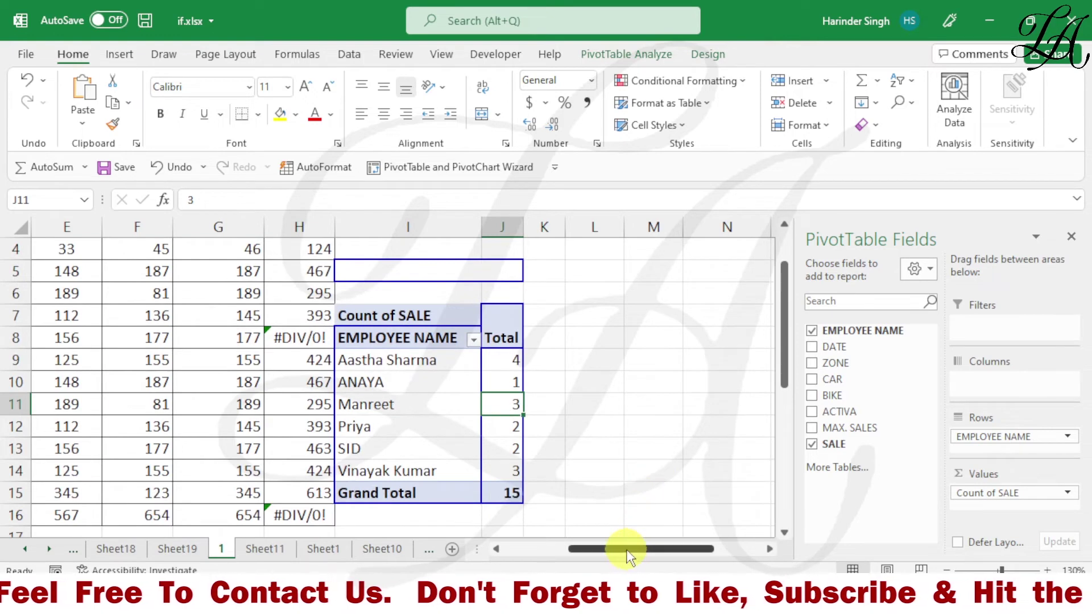
{"action": "left_click_drag", "start_coordinate": [626, 549], "coordinate": [611, 548]}
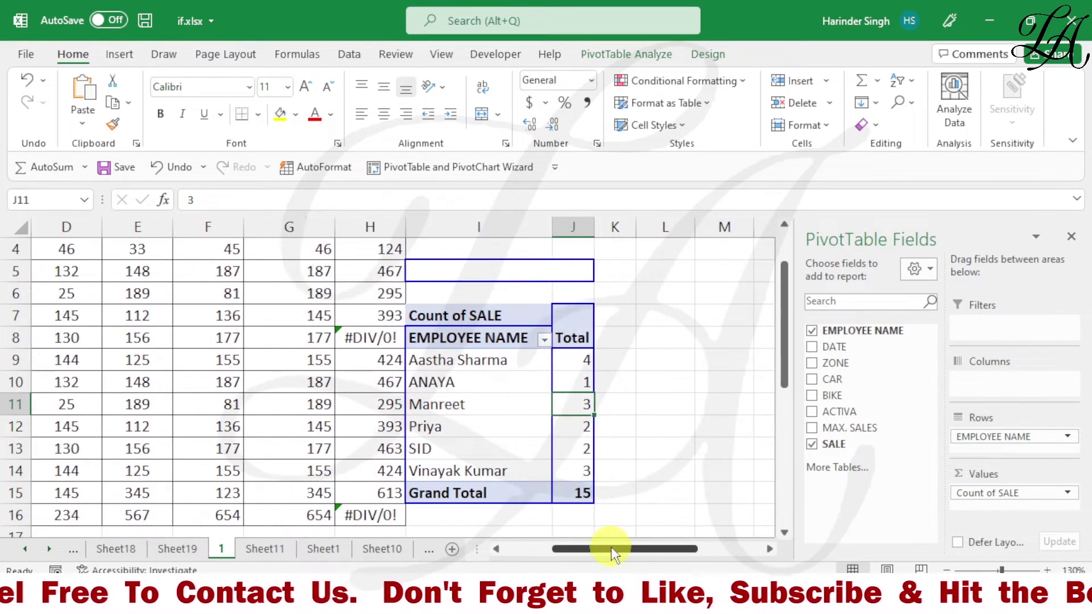
- Replace the #DIV/0! errors with 123 in H8, 147 in H16 and 456 in H2, then save
{"action": "left_click", "coordinate": [369, 341]}
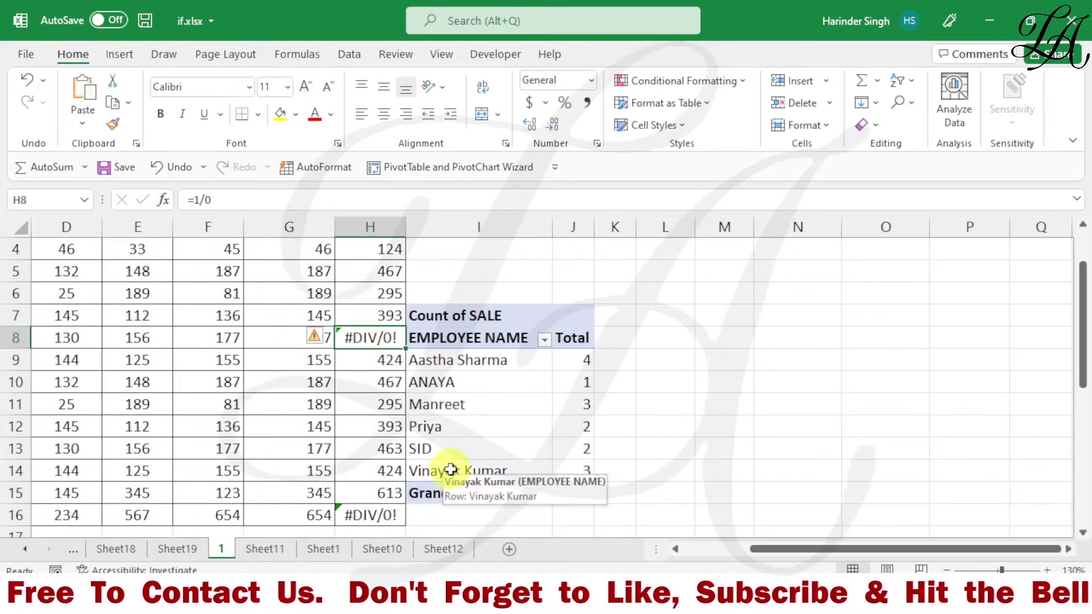
{"action": "type", "text": "123"}
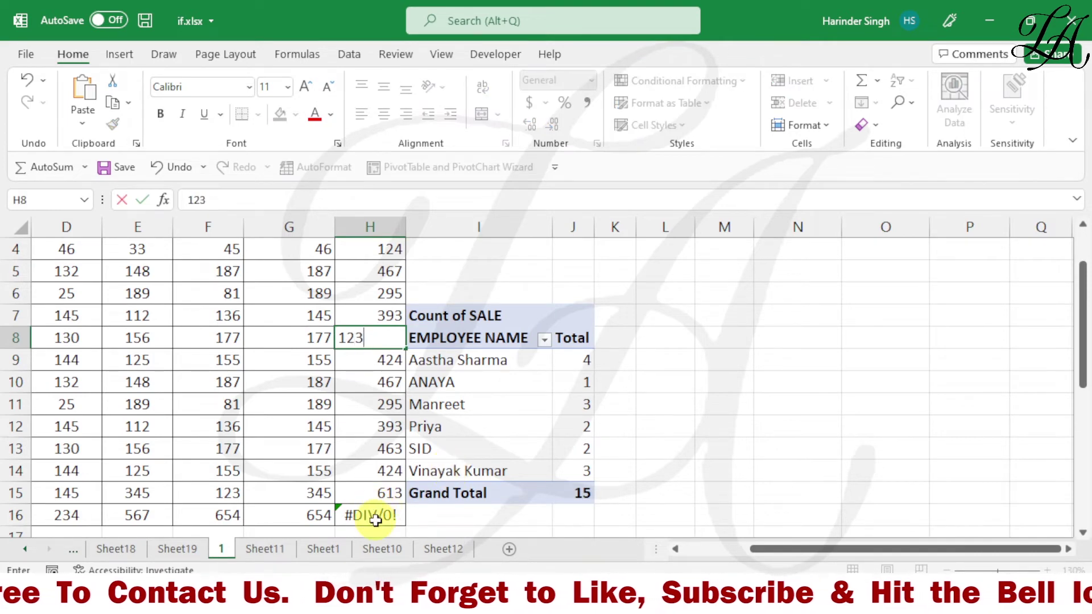
{"action": "left_click", "coordinate": [371, 516]}
{"action": "type", "text": "147"}
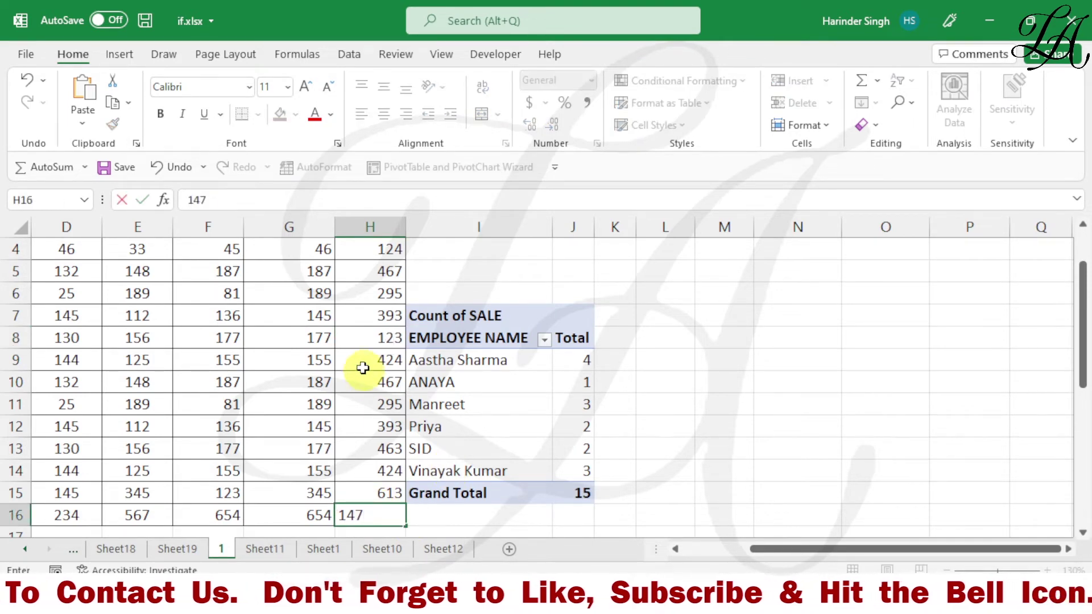
{"action": "scroll", "coordinate": [360, 363], "scroll_direction": "up", "scroll_amount": 1}
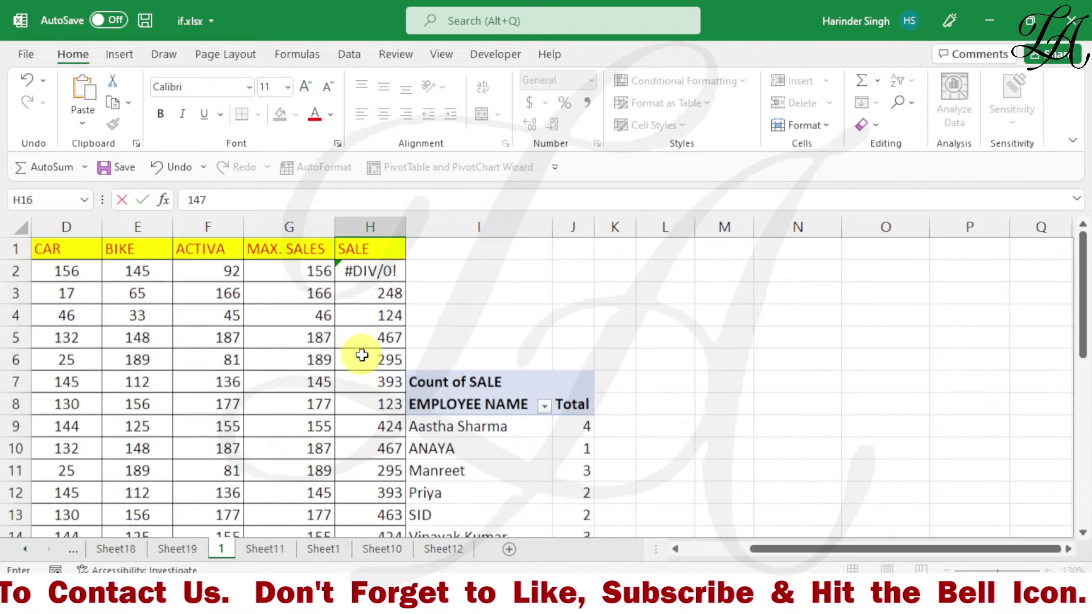
{"action": "left_click", "coordinate": [375, 277]}
{"action": "type", "text": "456"}
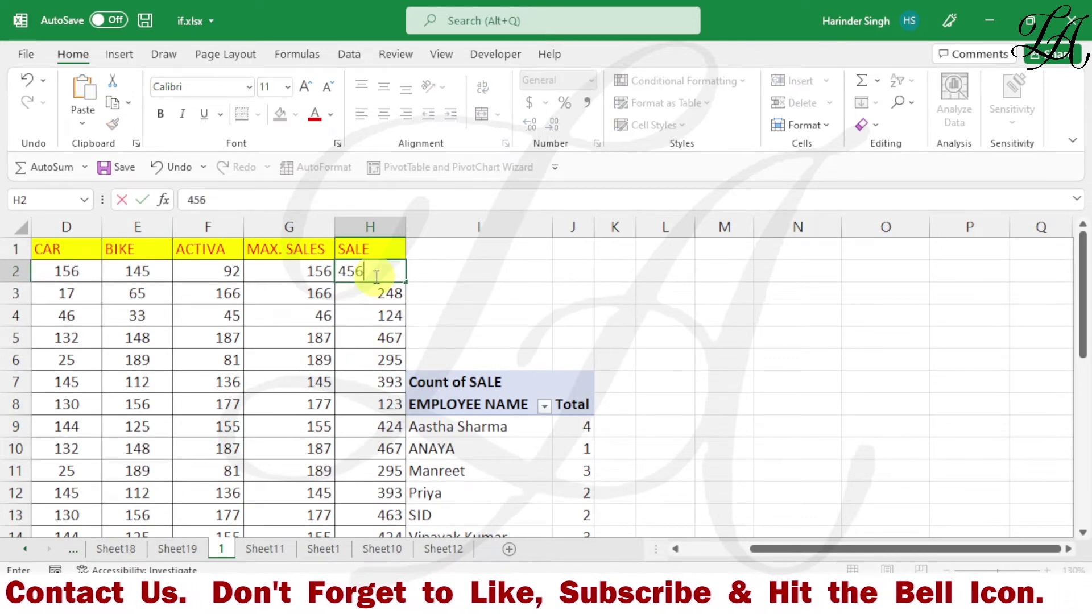
{"action": "key", "text": "Return"}
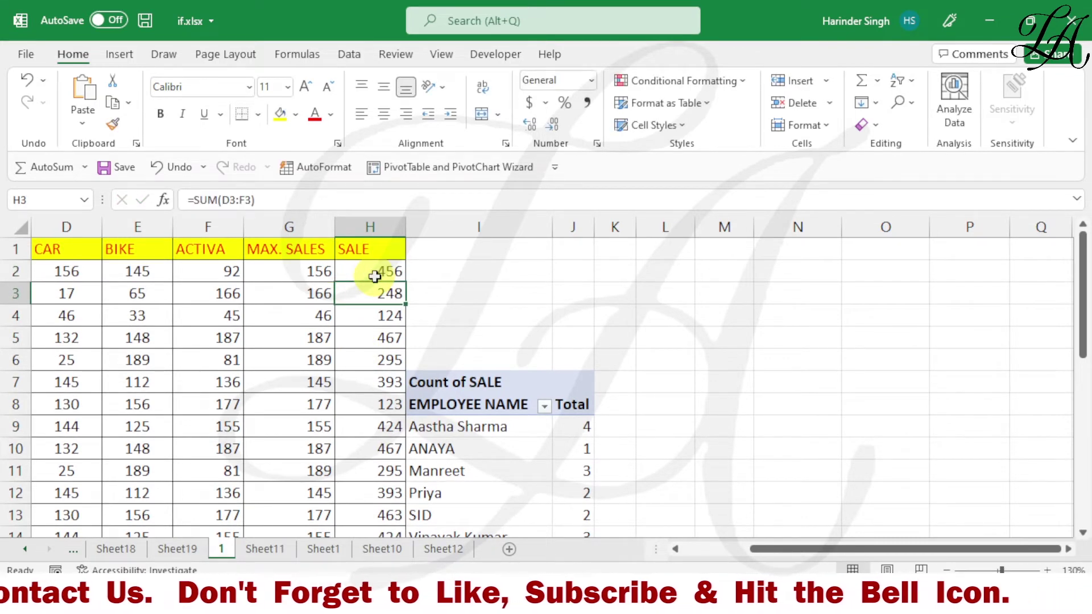
{"action": "key", "text": "ctrl+s"}
{"action": "left_click", "coordinate": [497, 407]}
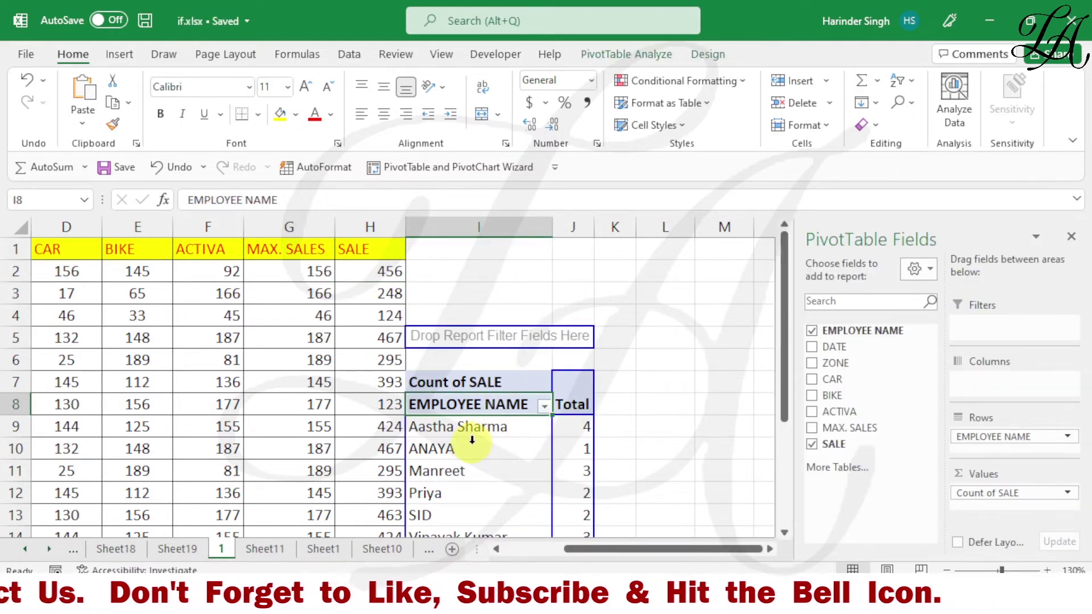
{"action": "scroll", "coordinate": [472, 440], "scroll_direction": "down", "scroll_amount": 1}
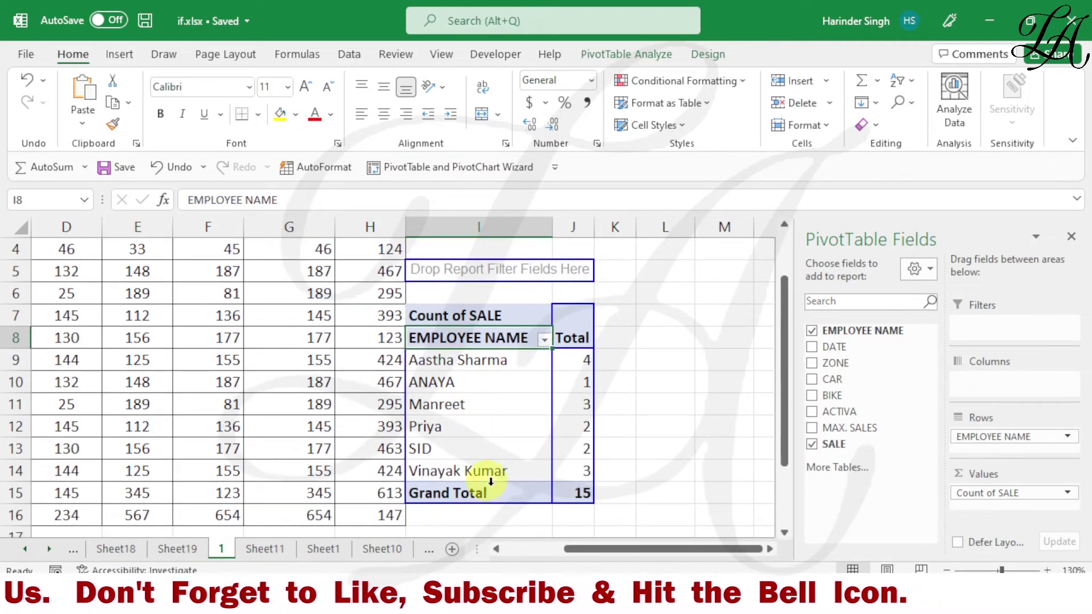
{"action": "left_click_drag", "start_coordinate": [605, 544], "coordinate": [534, 545]}
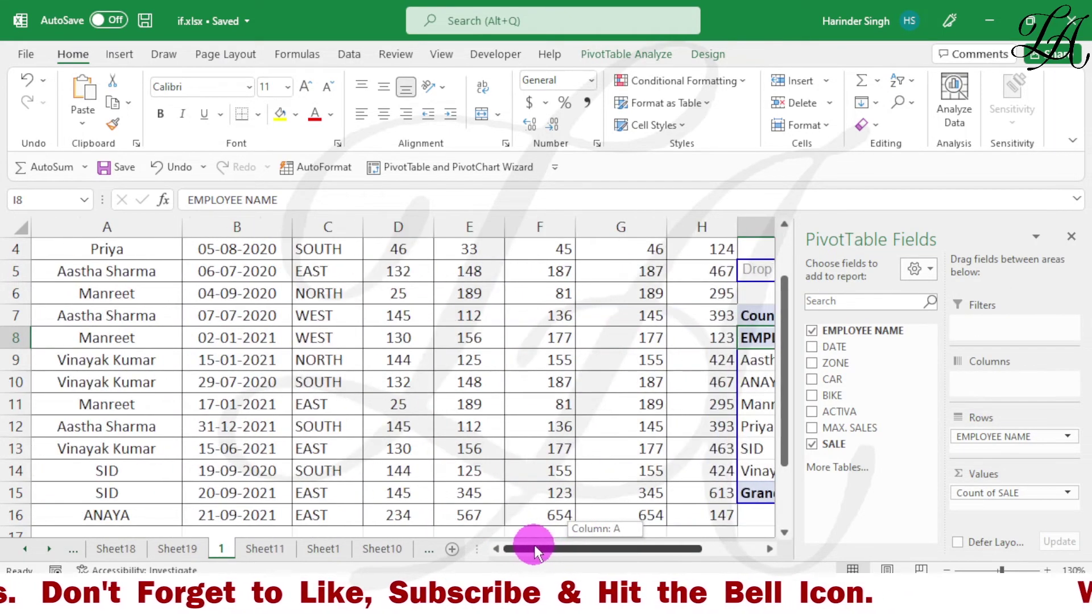
{"action": "scroll", "coordinate": [150, 305], "scroll_direction": "up", "scroll_amount": 1}
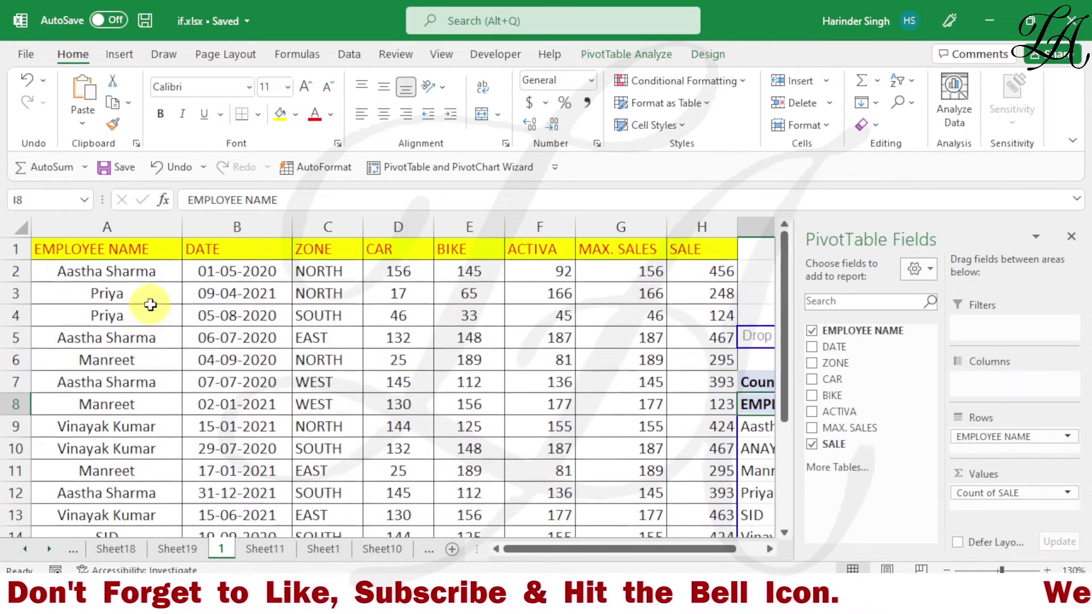
{"action": "scroll", "coordinate": [134, 364], "scroll_direction": "down", "scroll_amount": 1}
{"action": "scroll", "coordinate": [130, 341], "scroll_direction": "down", "scroll_amount": 2}
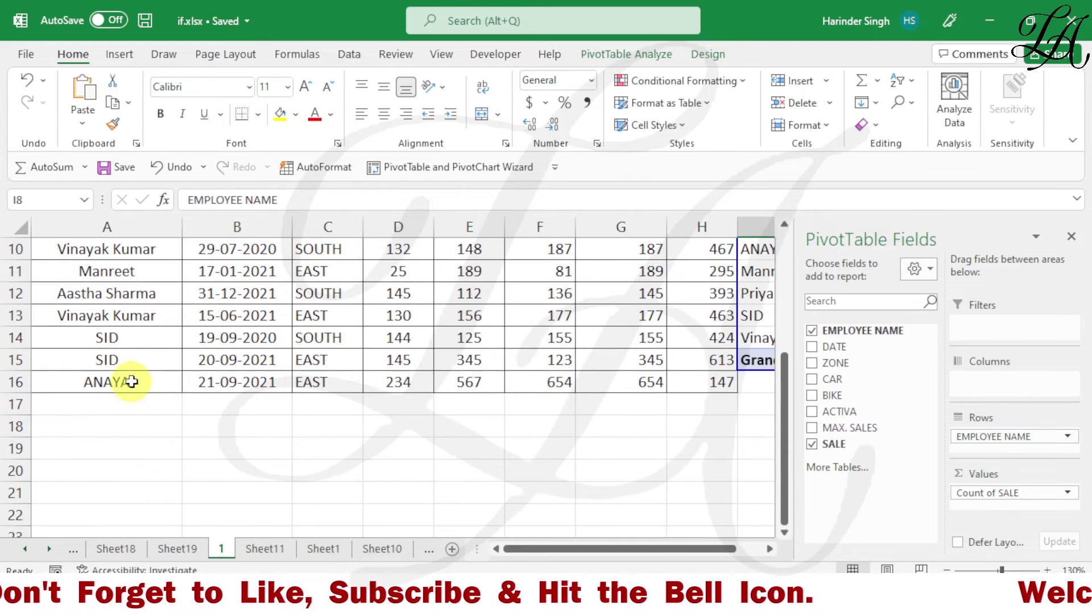
{"action": "left_click", "coordinate": [126, 341]}
{"action": "double_click", "coordinate": [153, 345]}
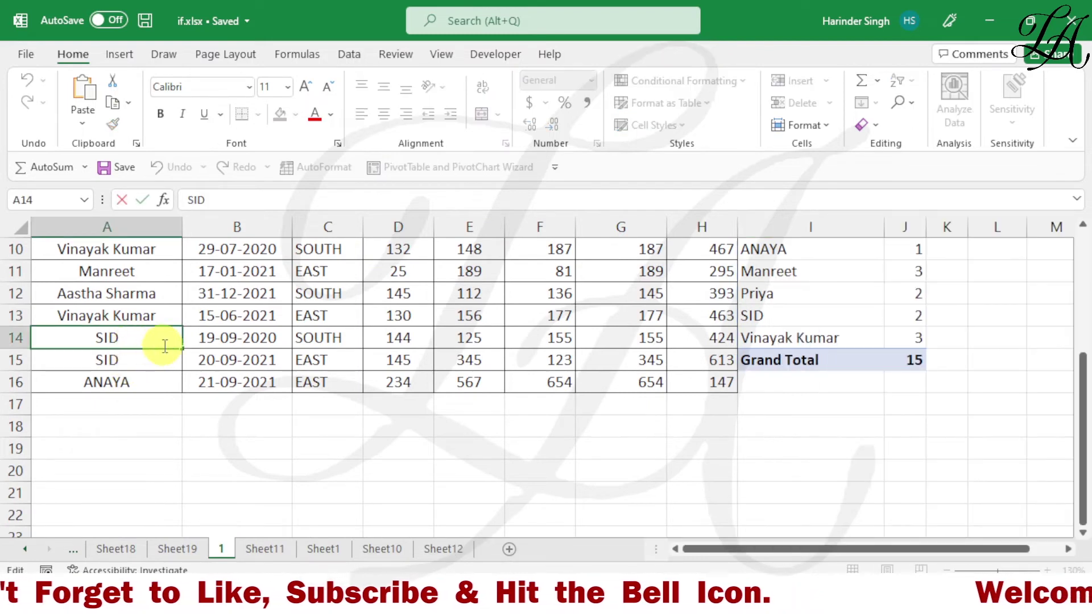
{"action": "key", "text": "BackSpace"}
{"action": "key", "text": "BackSpace"}
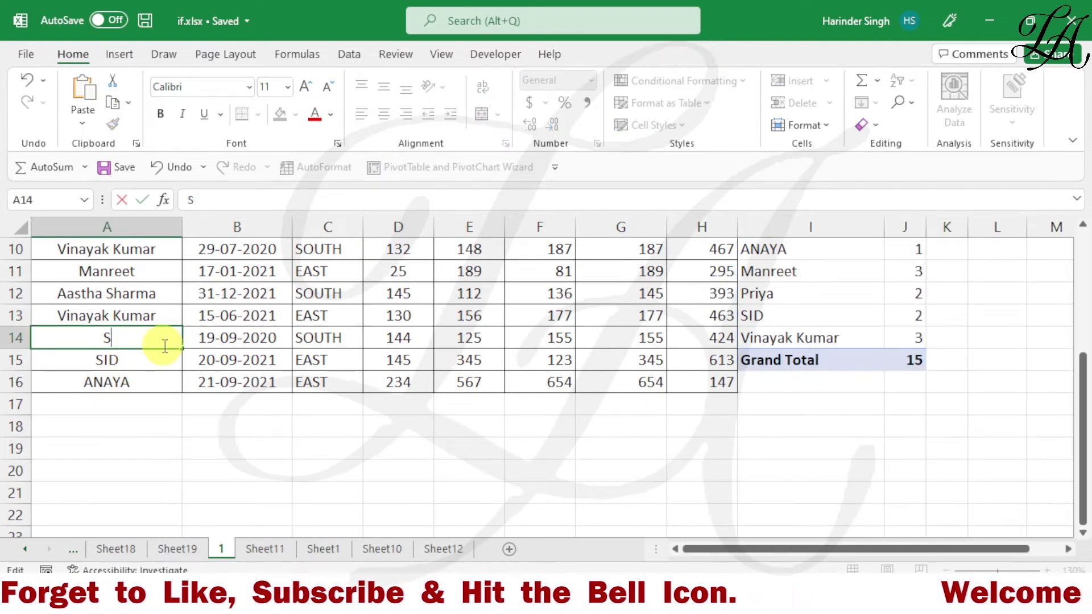
{"action": "type", "text": "IDHART"}
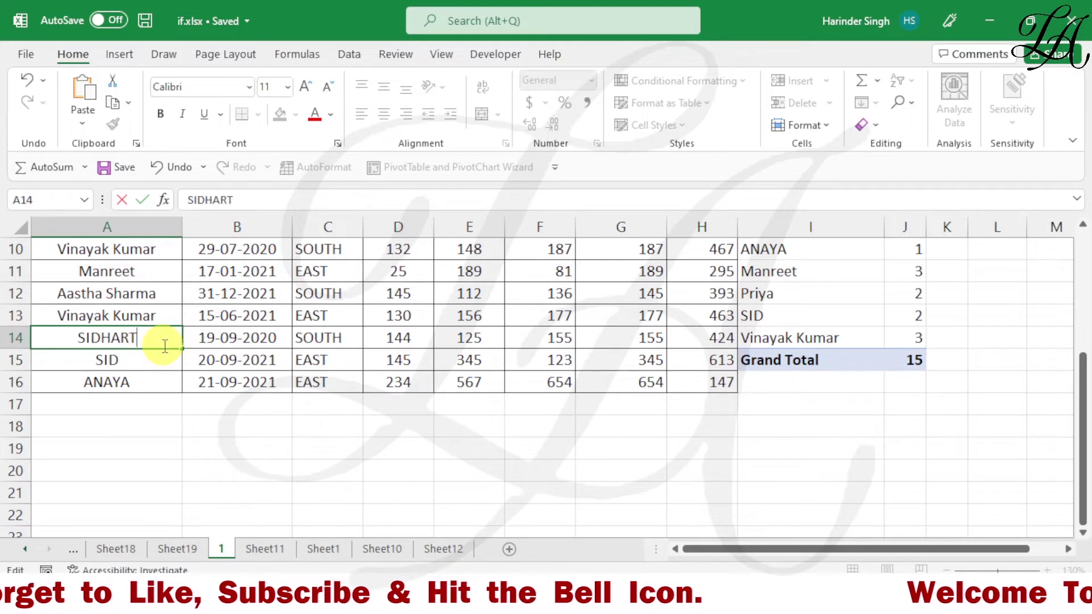
{"action": "type", "text": "H"}
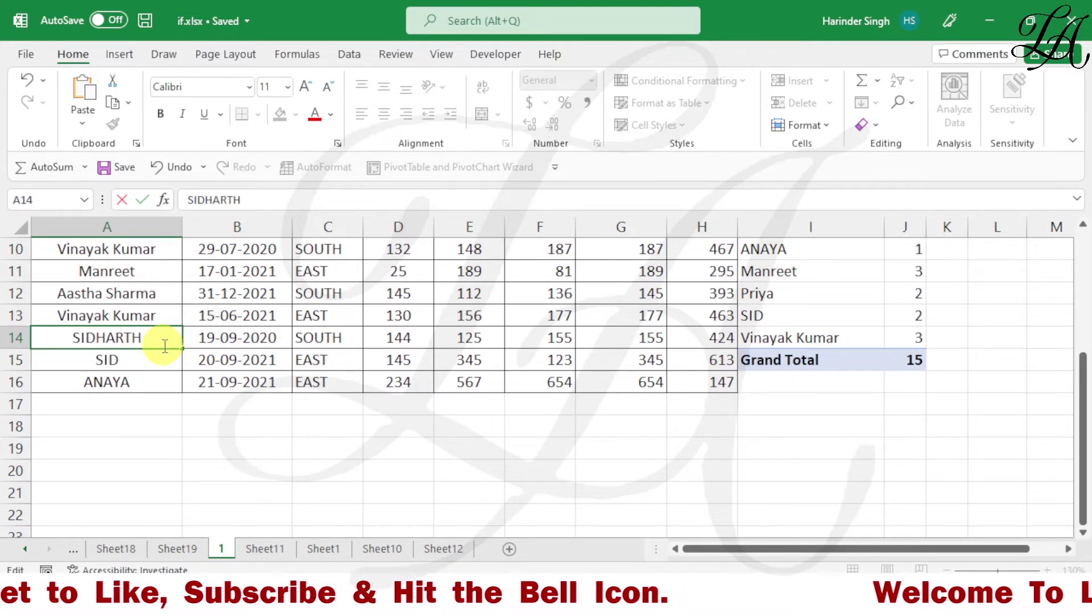
{"action": "type", "text": "YA"}
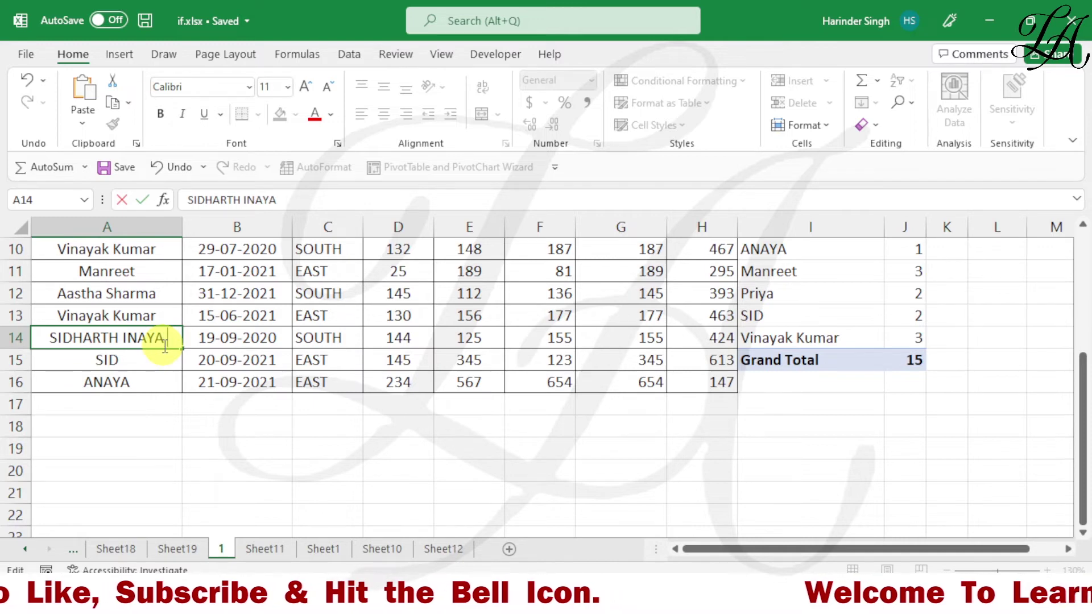
{"action": "type", "text": " DAS"}
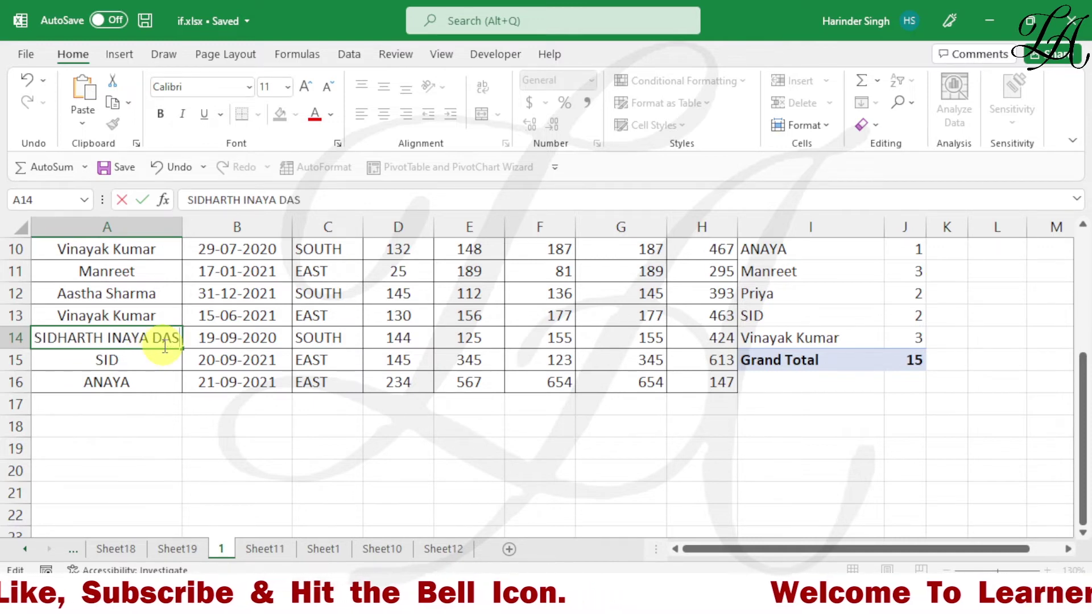
{"action": "type", "text": "MUKH"}
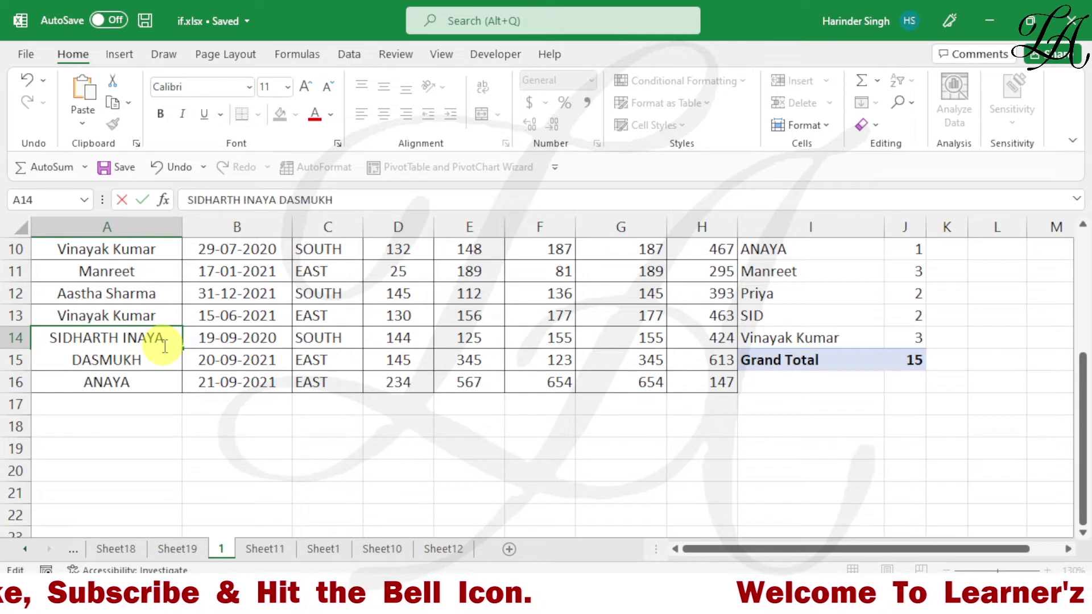
{"action": "left_click", "coordinate": [199, 345]}
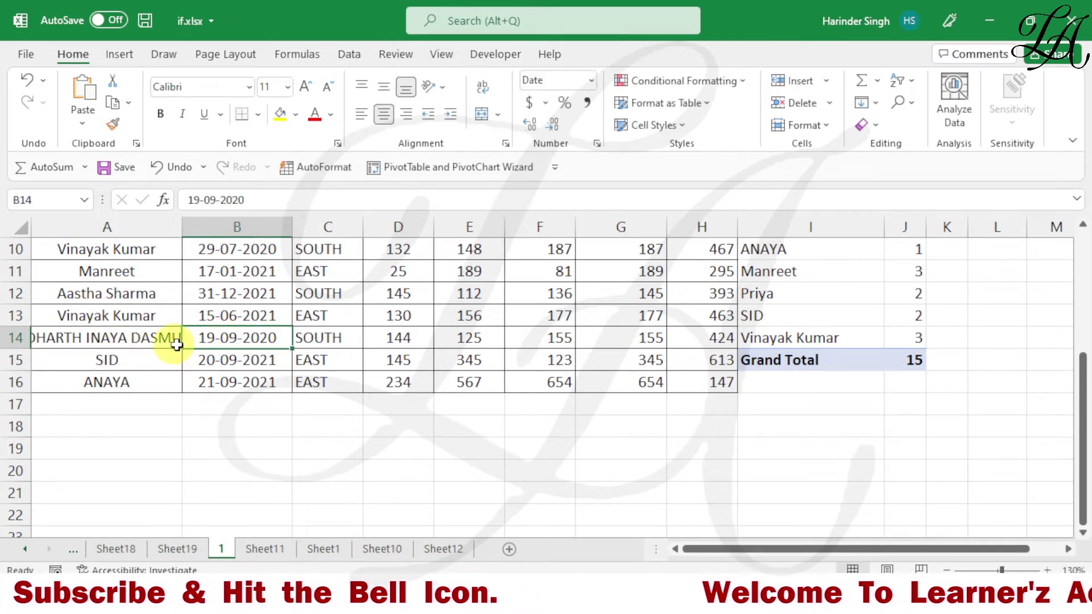
{"action": "right_click", "coordinate": [830, 309]}
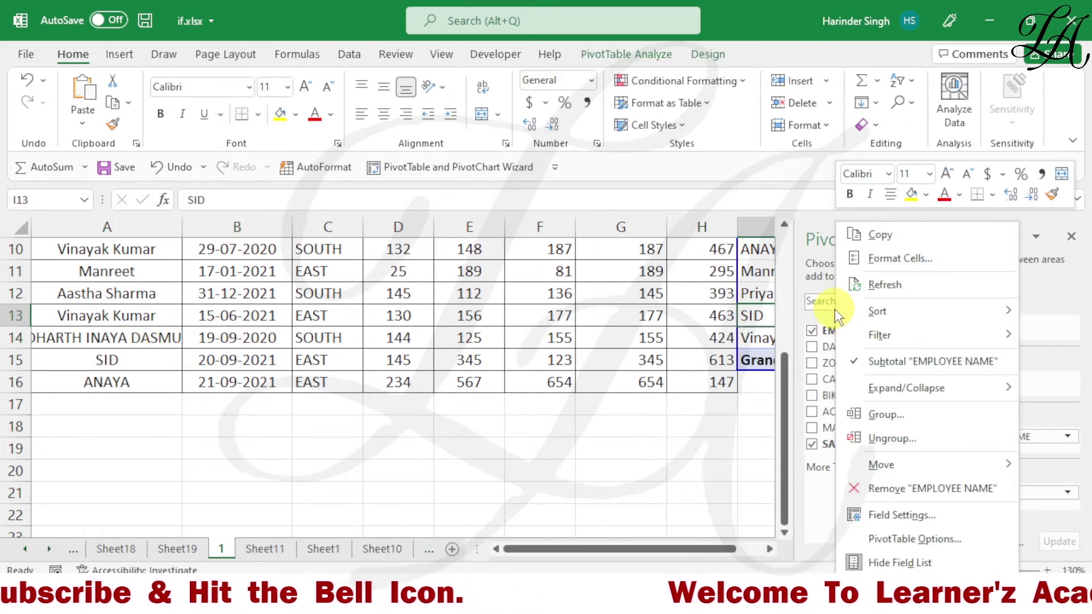
{"action": "left_click", "coordinate": [876, 285]}
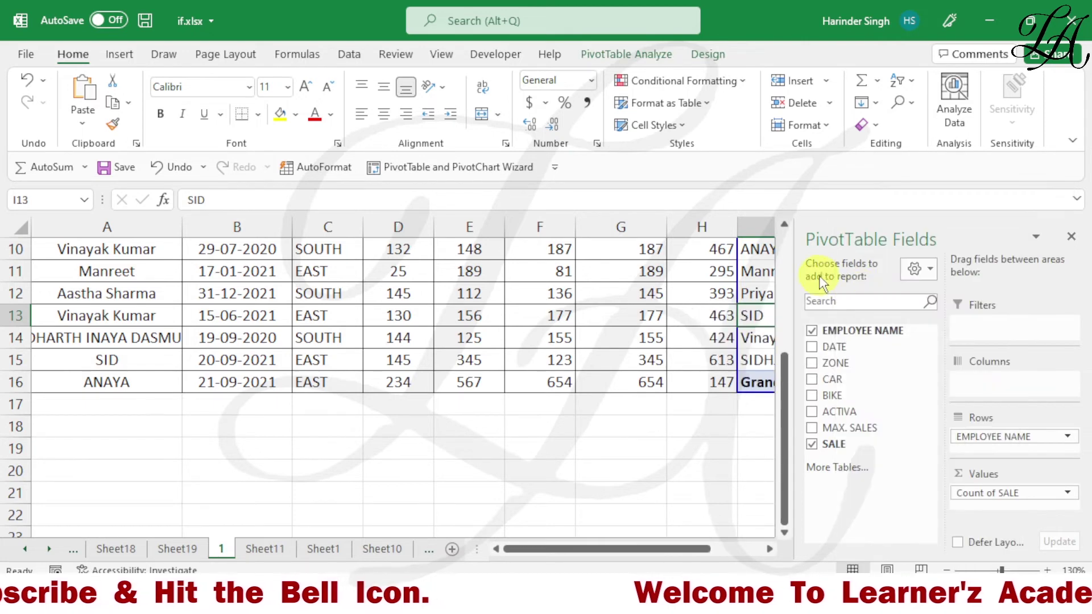
{"action": "left_click", "coordinate": [1072, 237]}
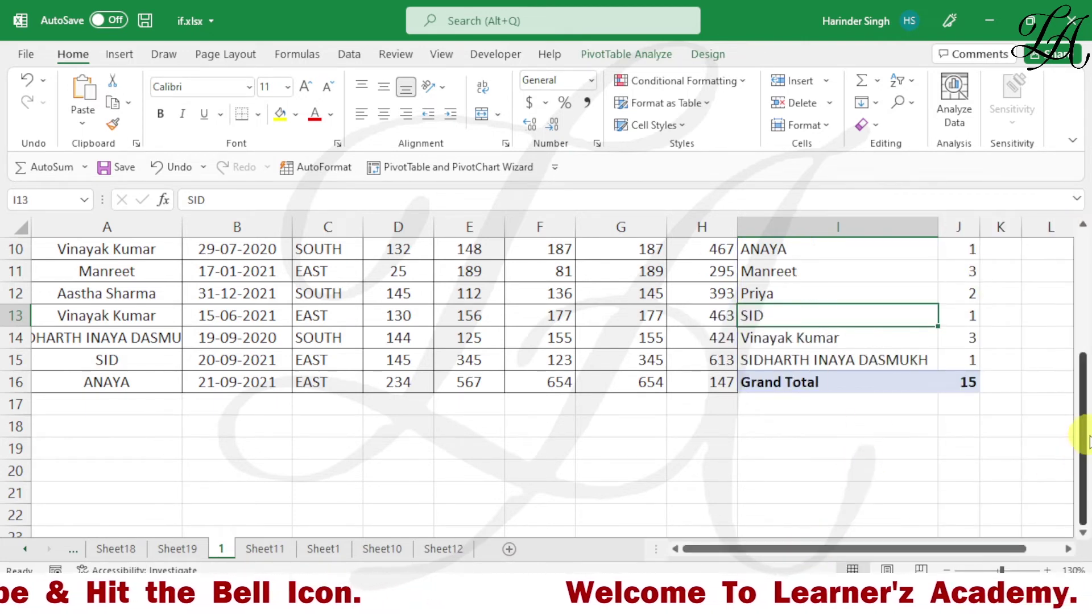
{"action": "left_click_drag", "start_coordinate": [1082, 360], "coordinate": [1082, 372]}
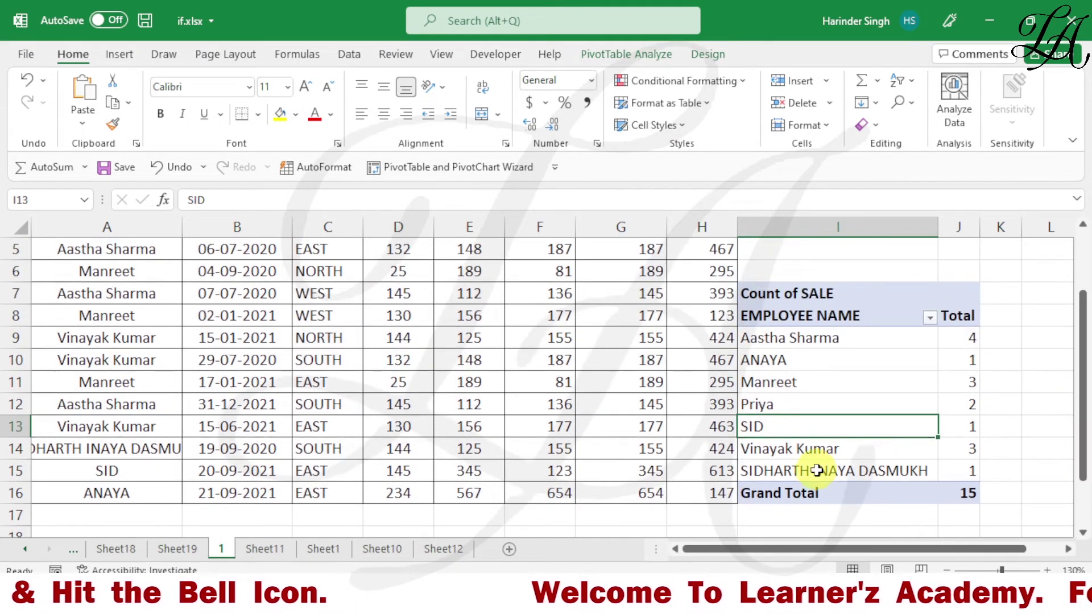
{"action": "left_click", "coordinate": [788, 472]}
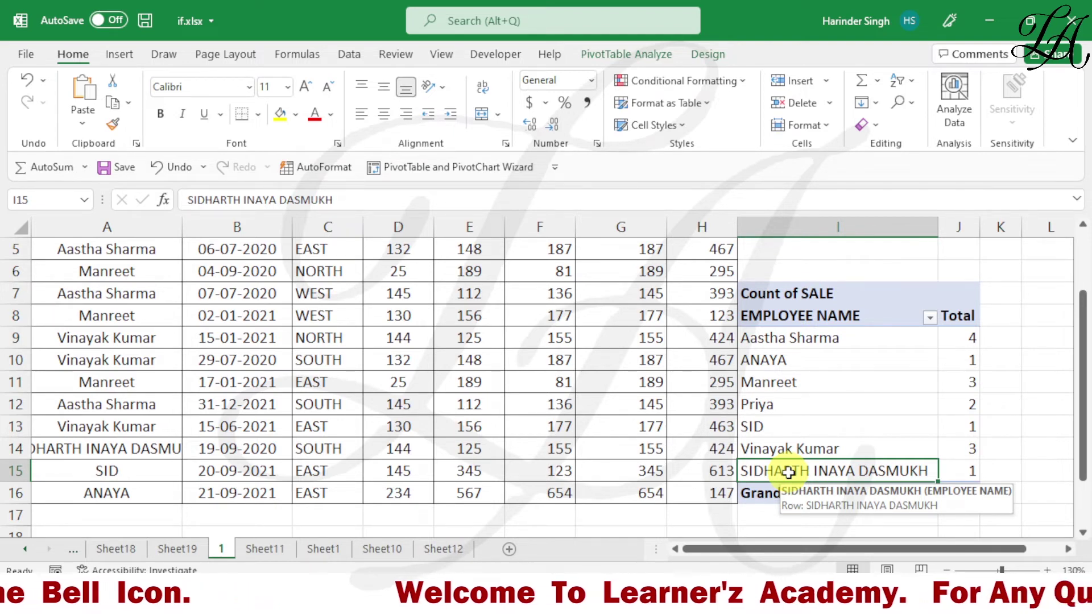
- Review PivotTable Options and turn on Autofit column widths on update
{"action": "right_click", "coordinate": [785, 432]}
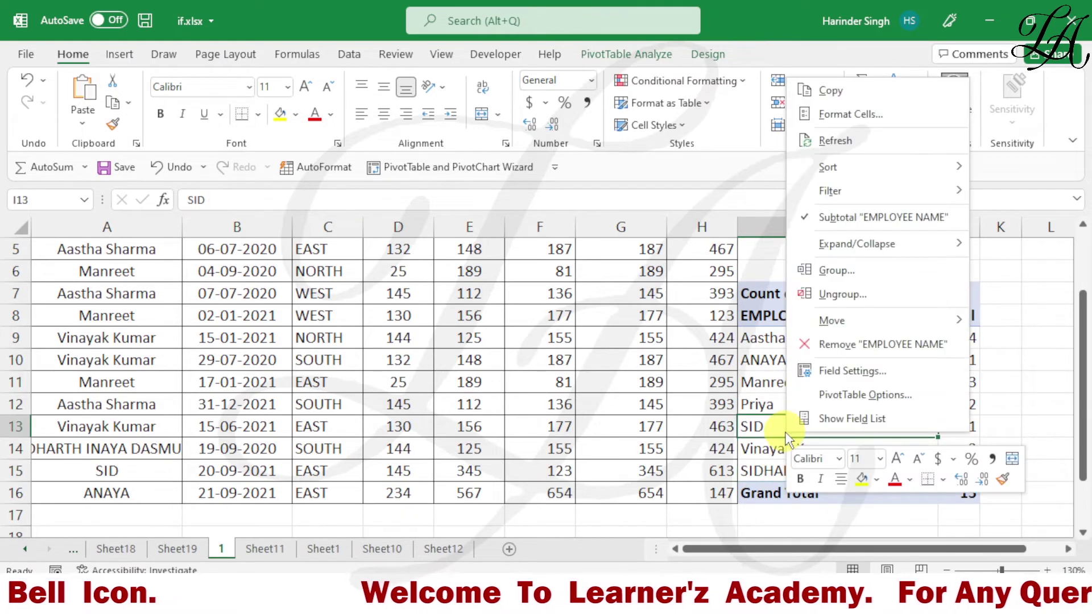
{"action": "left_click", "coordinate": [817, 398]}
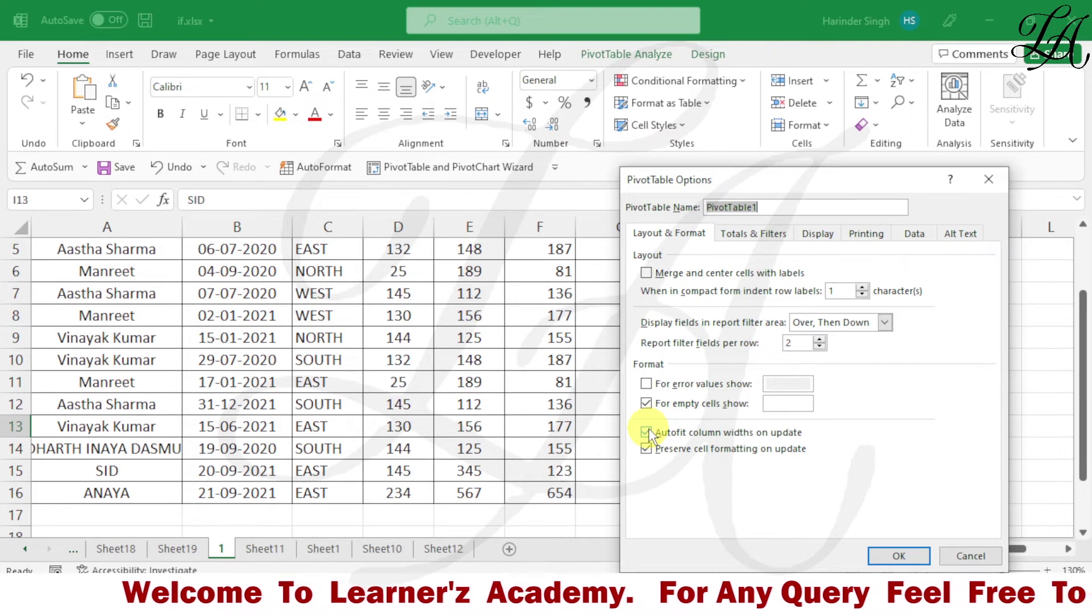
{"action": "key", "text": "Return"}
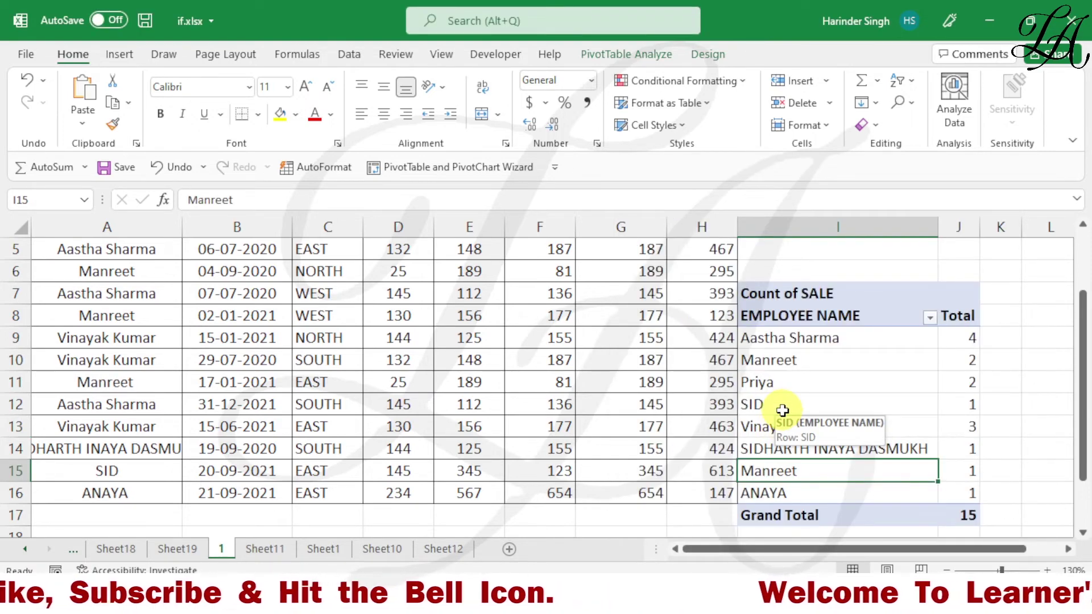
{"action": "right_click", "coordinate": [782, 410]}
{"action": "left_click", "coordinate": [810, 374]}
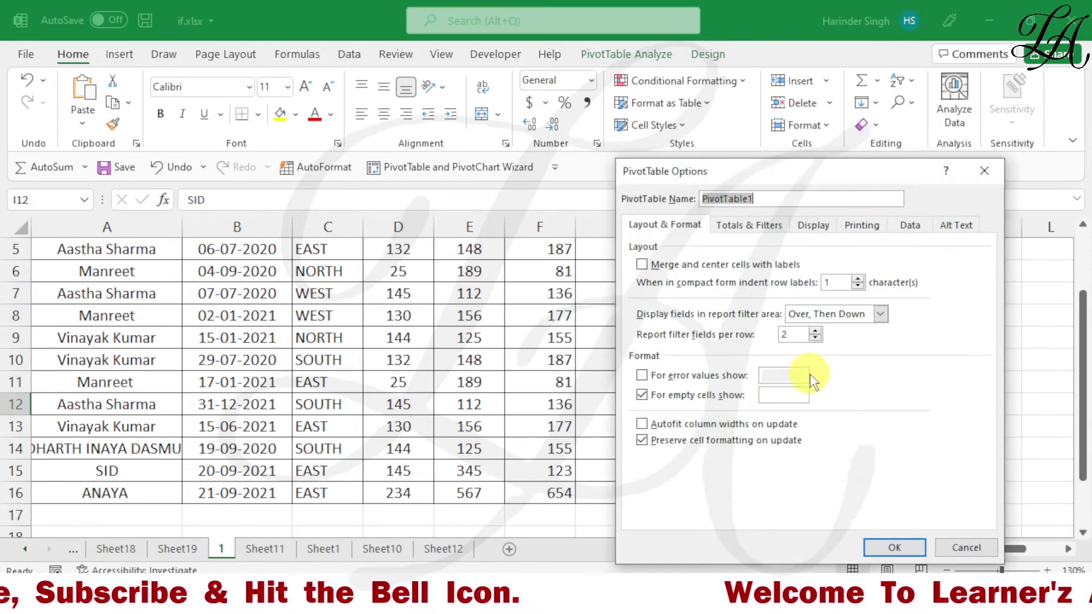
{"action": "left_click", "coordinate": [643, 424]}
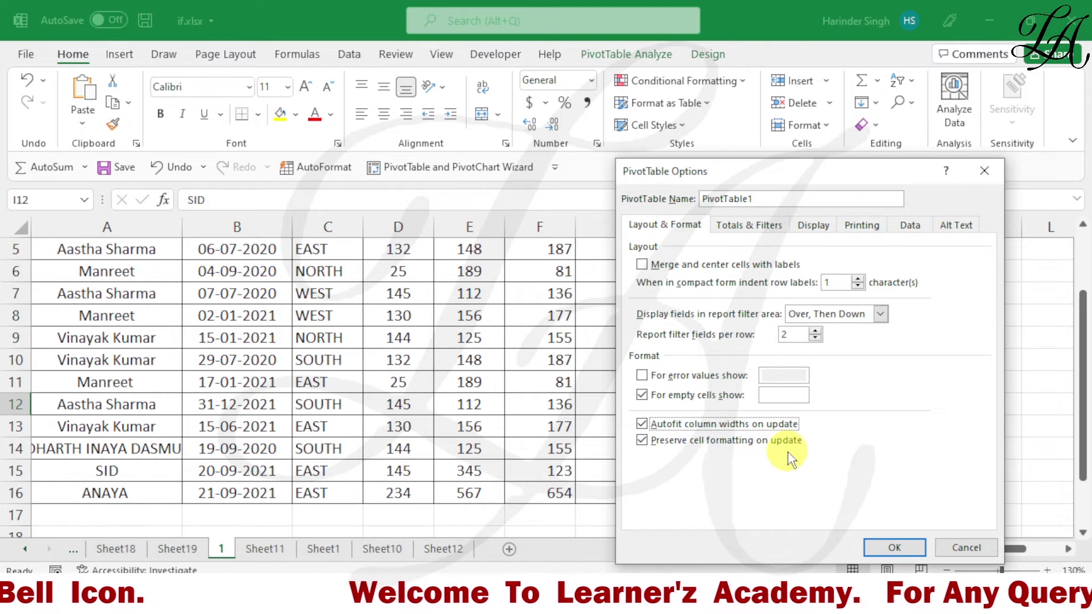
{"action": "left_click", "coordinate": [986, 166]}
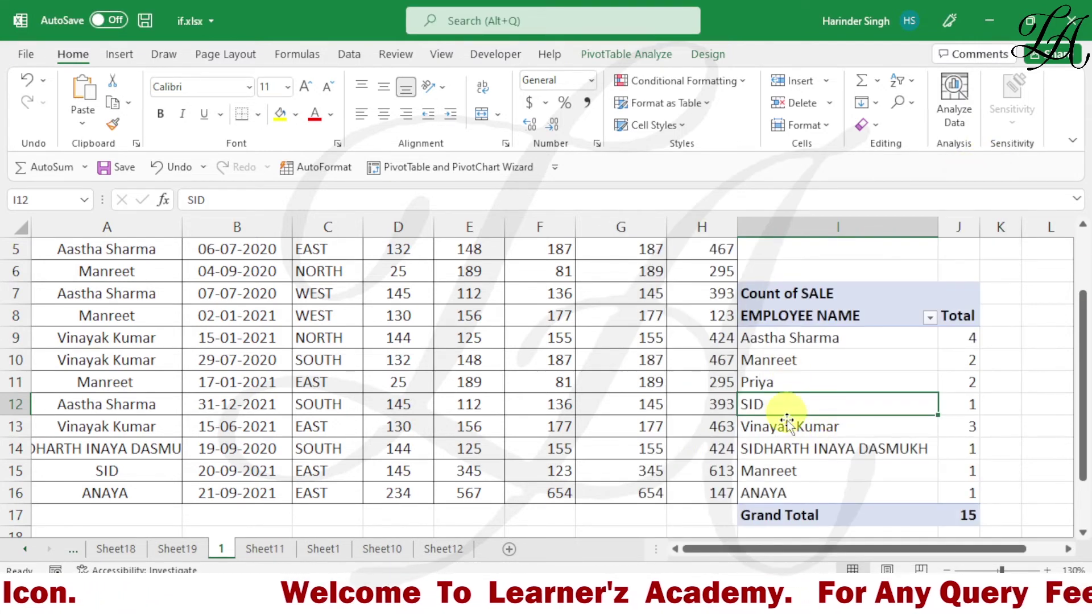
- Select the pivot's employee name labels
{"action": "left_click_drag", "start_coordinate": [794, 548], "coordinate": [828, 549]}
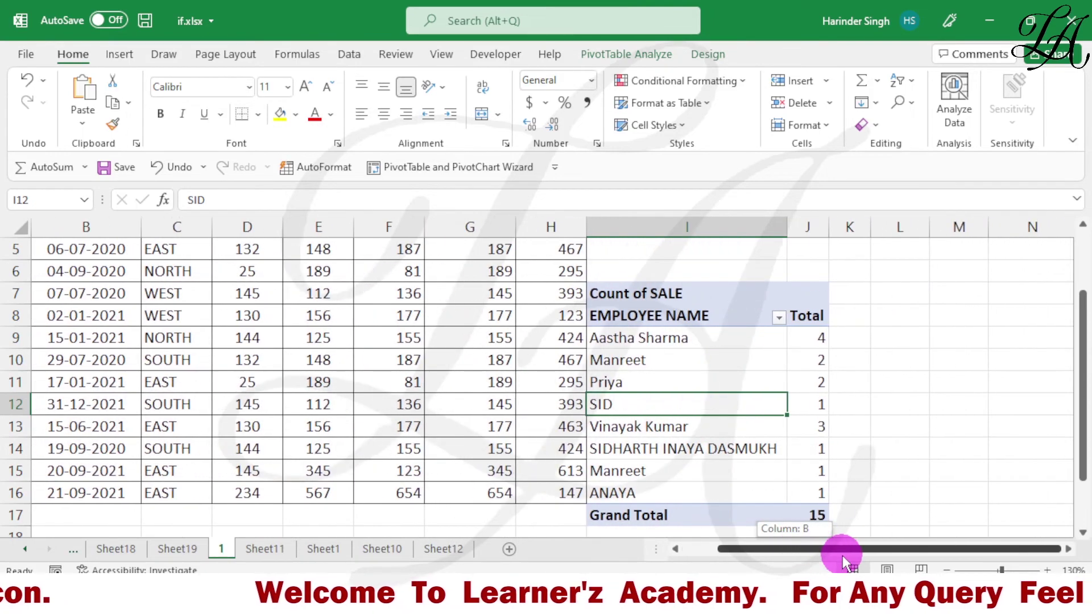
{"action": "left_click", "coordinate": [697, 373]}
{"action": "left_click", "coordinate": [698, 317]}
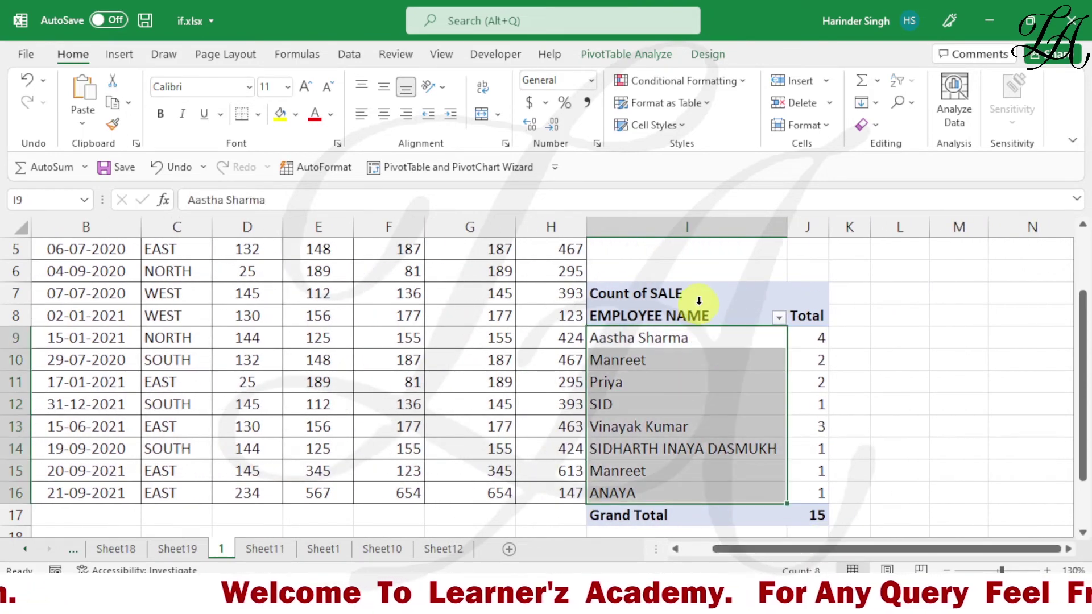
{"action": "left_click", "coordinate": [727, 373]}
- Replace Count of SALE with Sum of SALE, re-adding EMPLOYEE NAME to Rows
{"action": "left_click", "coordinate": [740, 317]}
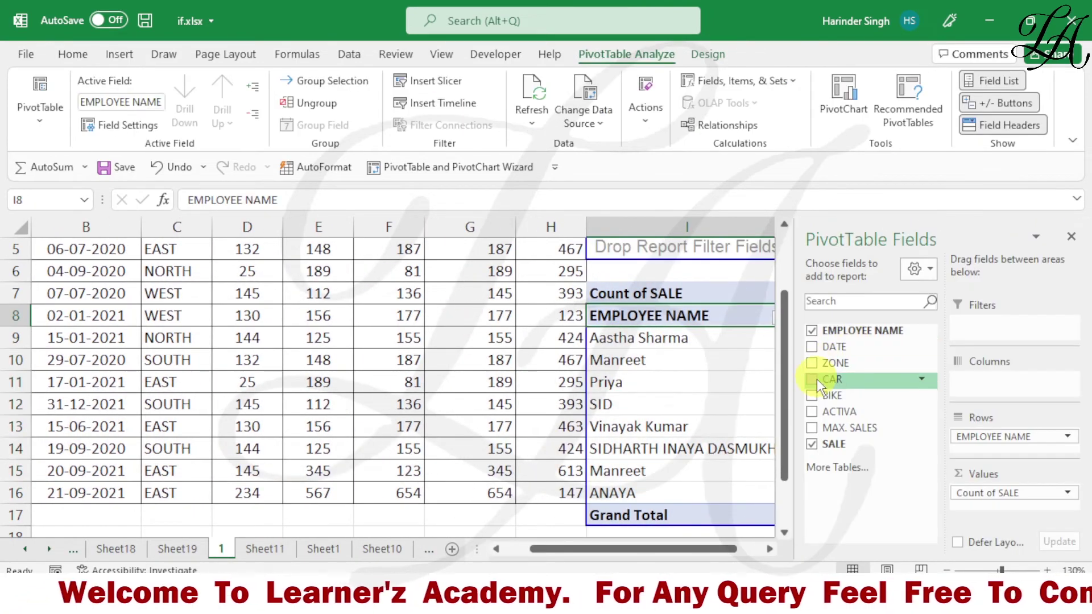
{"action": "left_click_drag", "start_coordinate": [999, 493], "coordinate": [836, 449]}
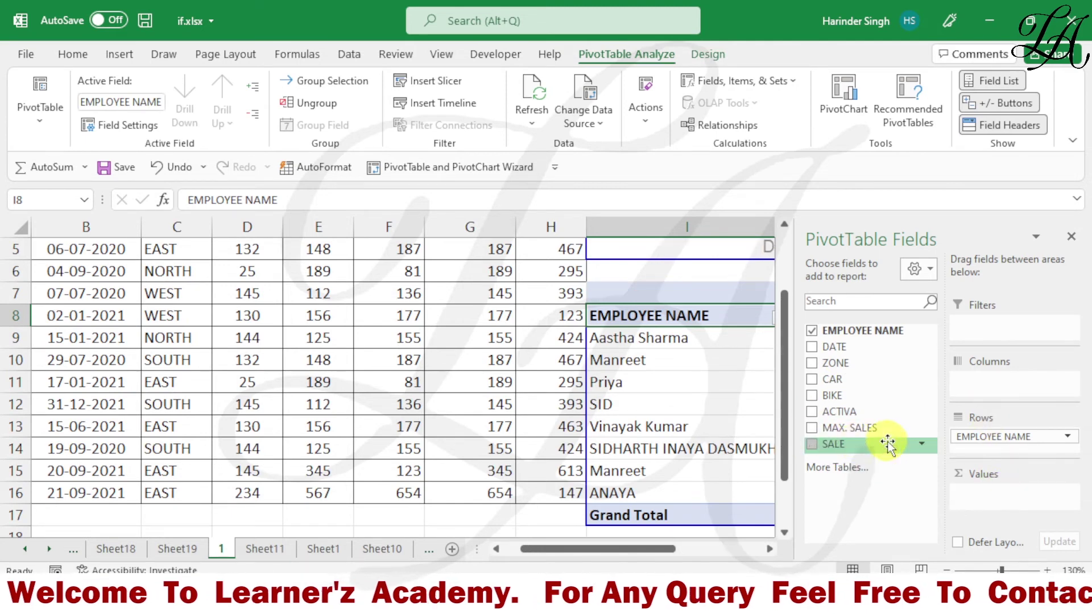
{"action": "left_click", "coordinate": [810, 331]}
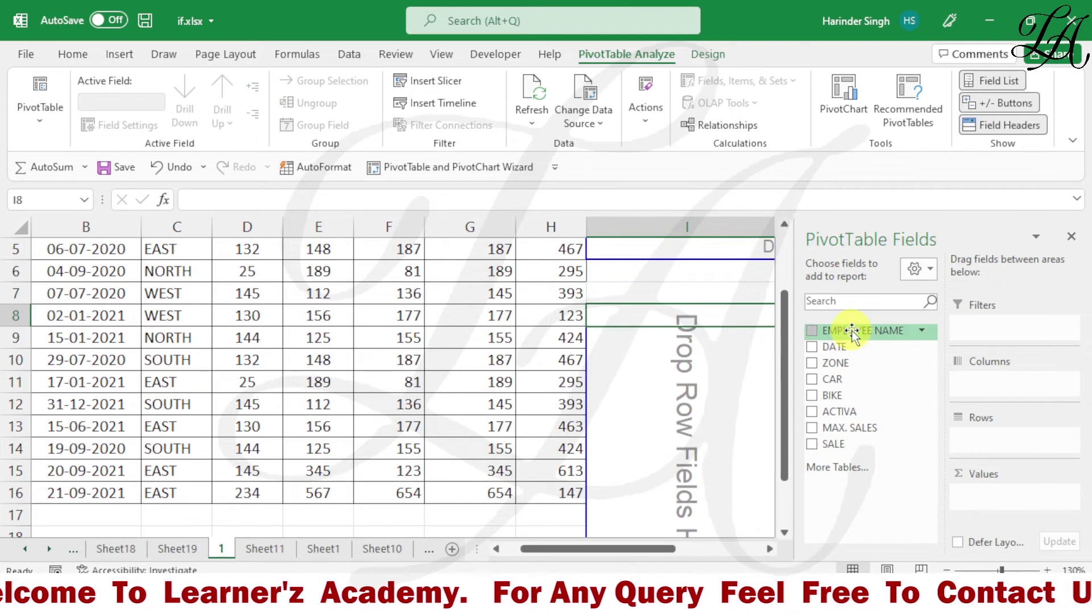
{"action": "left_click_drag", "start_coordinate": [852, 332], "coordinate": [987, 439]}
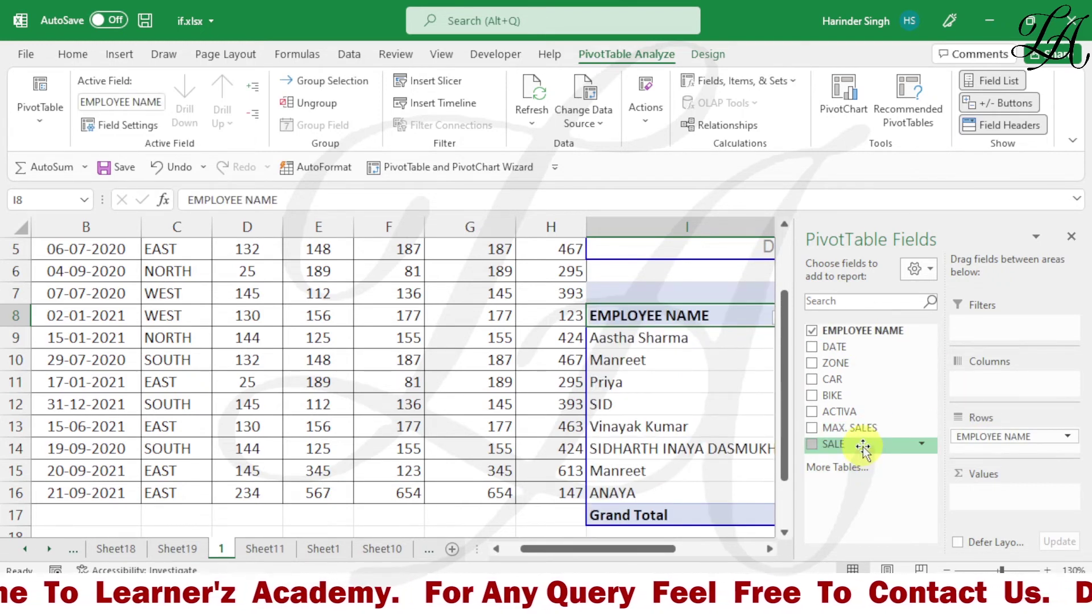
{"action": "left_click_drag", "start_coordinate": [862, 448], "coordinate": [1004, 495]}
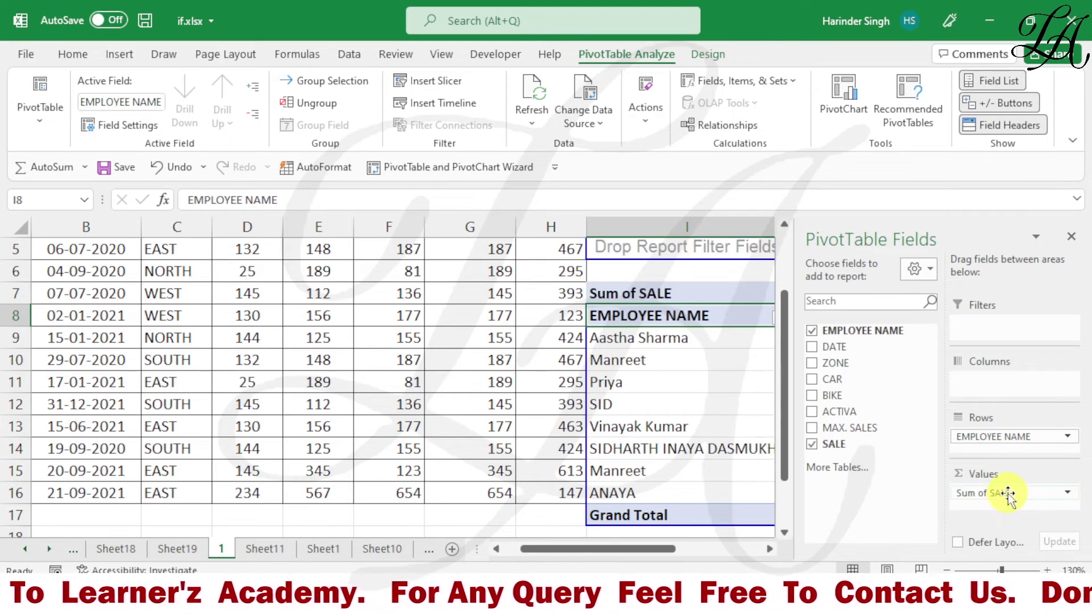
{"action": "left_click_drag", "start_coordinate": [626, 547], "coordinate": [681, 550]}
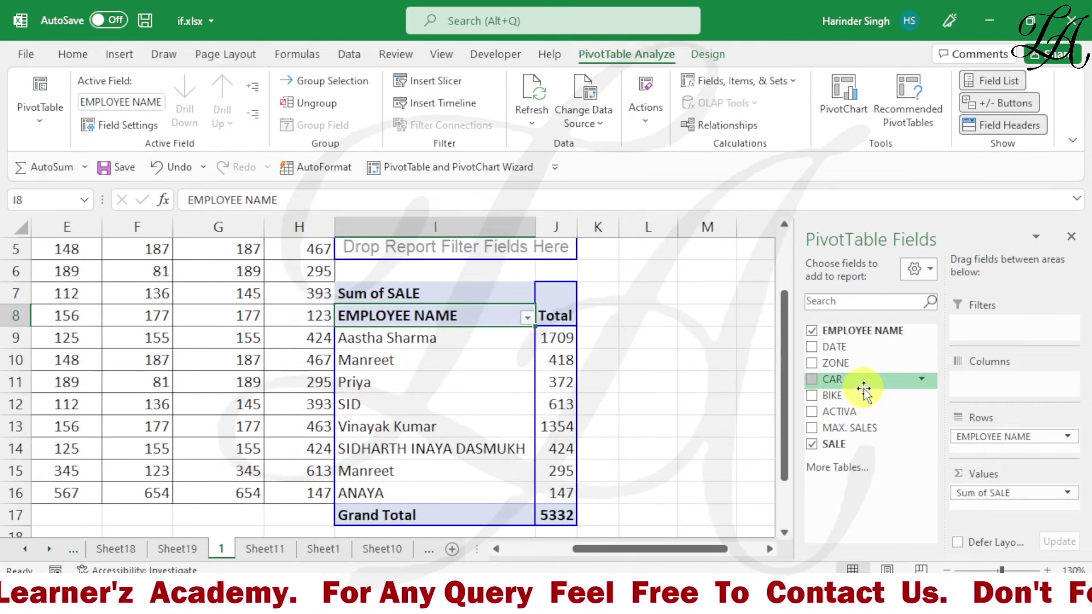
- Add ZONE as pivot columns and select the employee rows with their zone sums
{"action": "left_click_drag", "start_coordinate": [866, 365], "coordinate": [983, 388]}
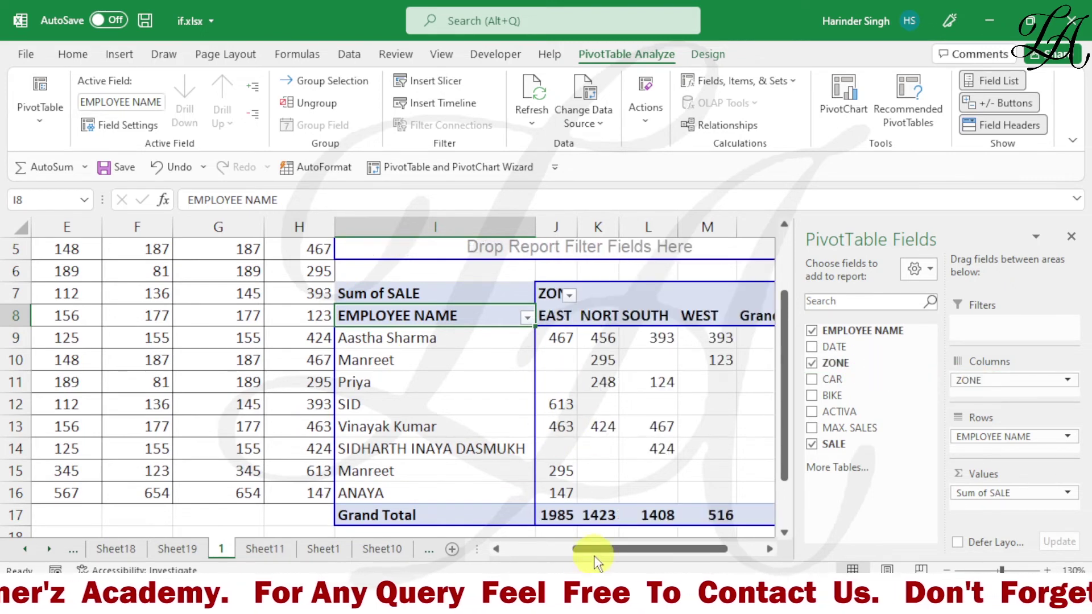
{"action": "left_click_drag", "start_coordinate": [594, 545], "coordinate": [578, 547]}
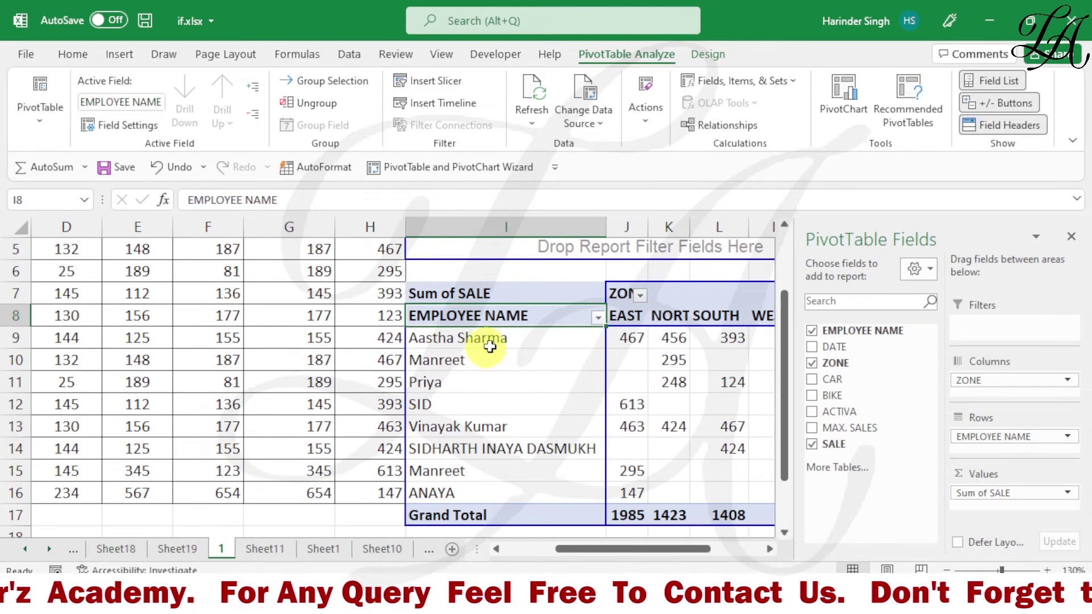
{"action": "left_click_drag", "start_coordinate": [444, 339], "coordinate": [717, 438]}
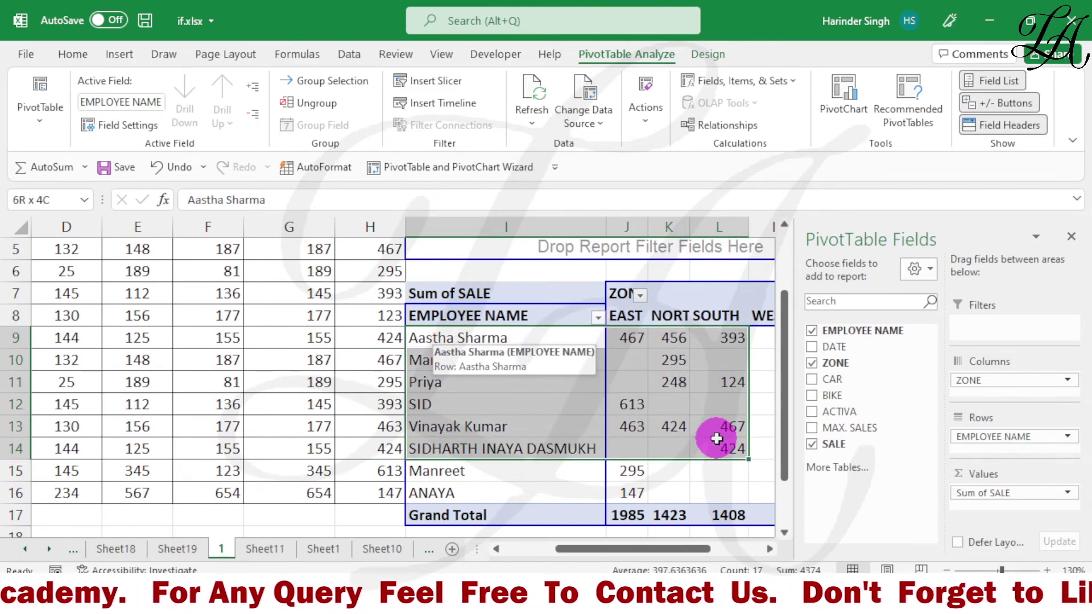
{"action": "mouse_move", "coordinate": [717, 439]}
{"action": "left_mouse_down"}
{"action": "mouse_move", "coordinate": [727, 488]}
{"action": "mouse_move", "coordinate": [793, 495]}
{"action": "mouse_move", "coordinate": [666, 489]}
{"action": "left_mouse_up"}
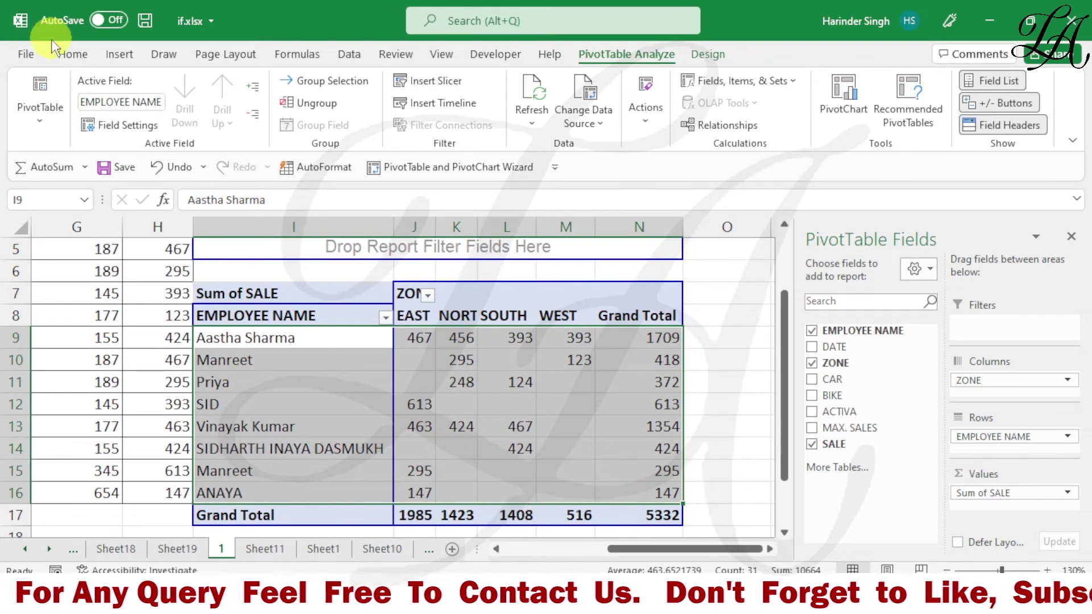
- Fill the selected pivot cells yellow
{"action": "left_click", "coordinate": [73, 57]}
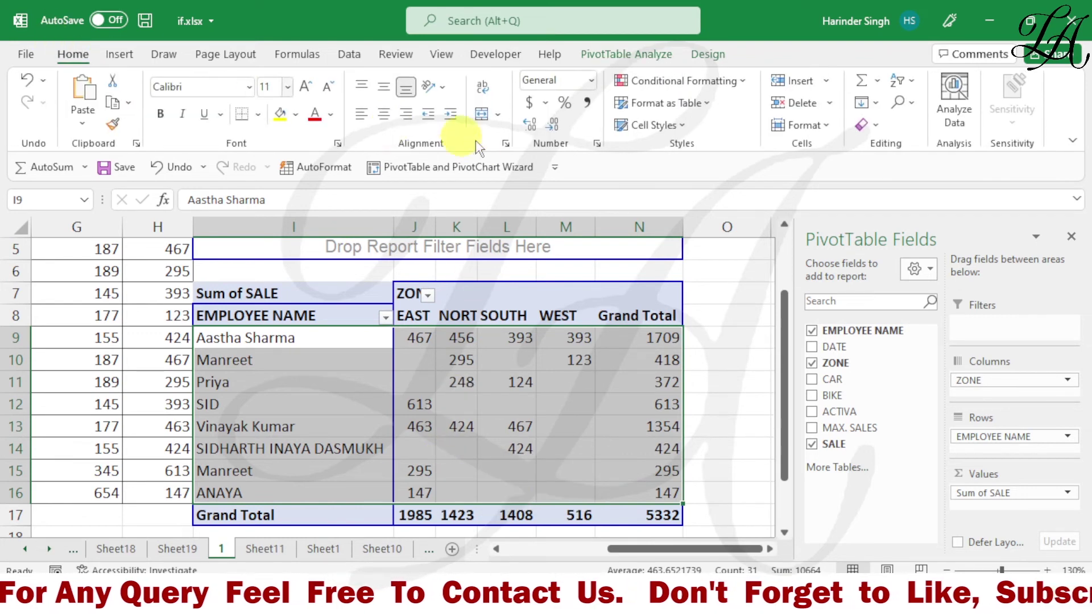
{"action": "left_click", "coordinate": [280, 115]}
{"action": "left_click", "coordinate": [454, 471]}
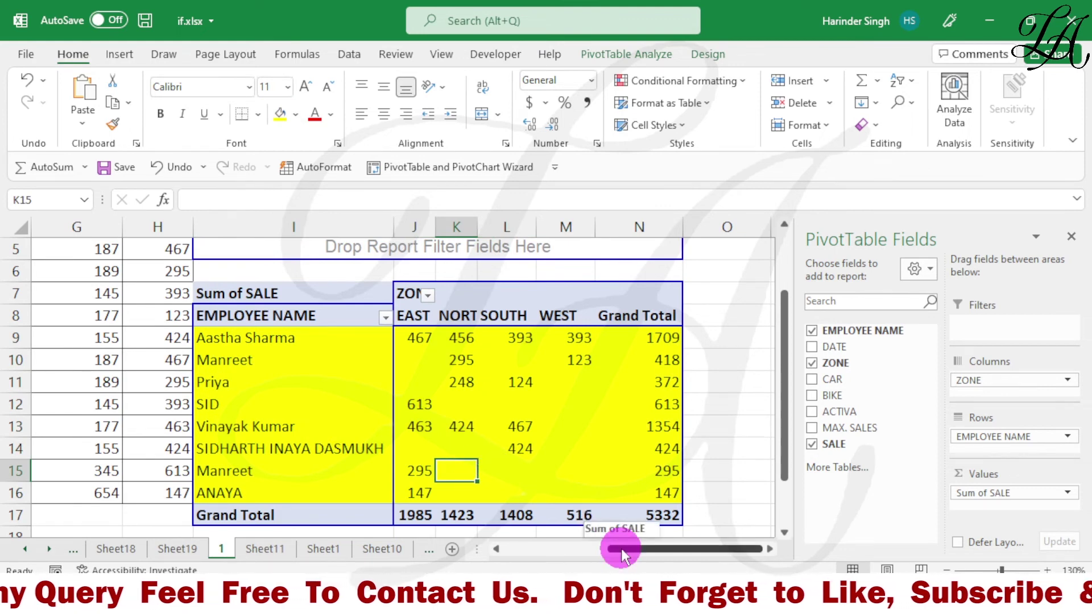
{"action": "mouse_move", "coordinate": [621, 548]}
{"action": "left_mouse_down"}
{"action": "mouse_move", "coordinate": [535, 548]}
{"action": "mouse_move", "coordinate": [570, 548]}
{"action": "left_mouse_up"}
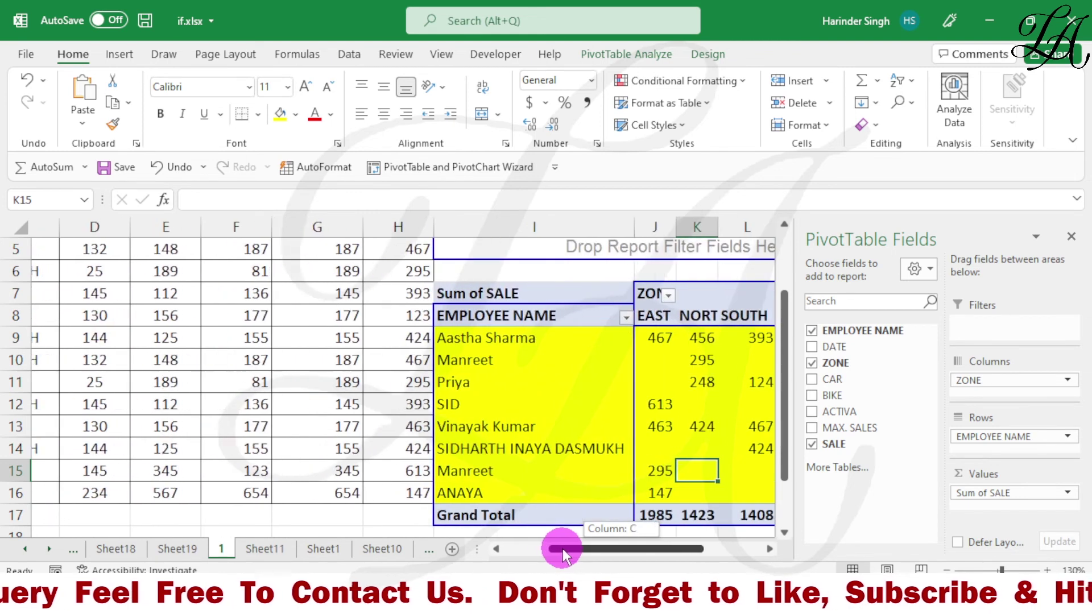
- Change H16 from 147 to 123 and refresh the PivotTable, giving EAST 1961
{"action": "left_click", "coordinate": [339, 493]}
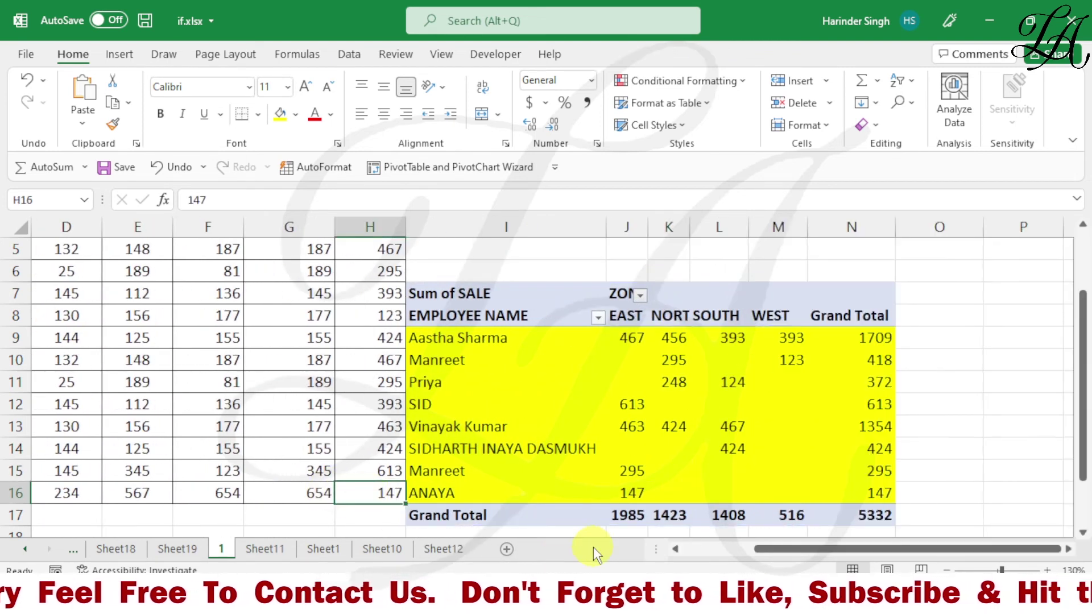
{"action": "type", "text": "123"}
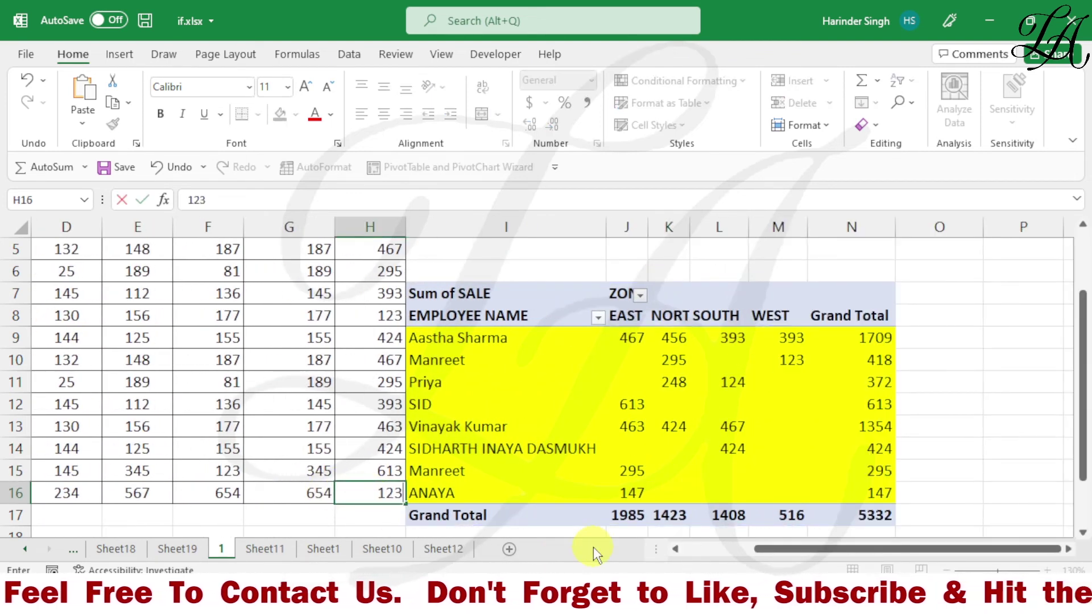
{"action": "left_click", "coordinate": [578, 447]}
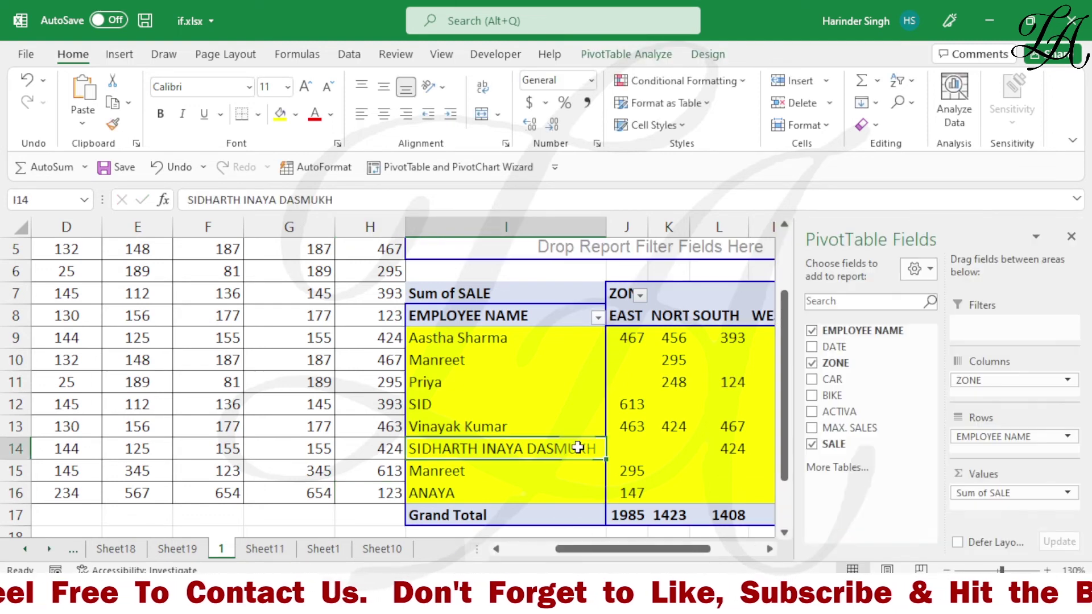
{"action": "right_click", "coordinate": [574, 401]}
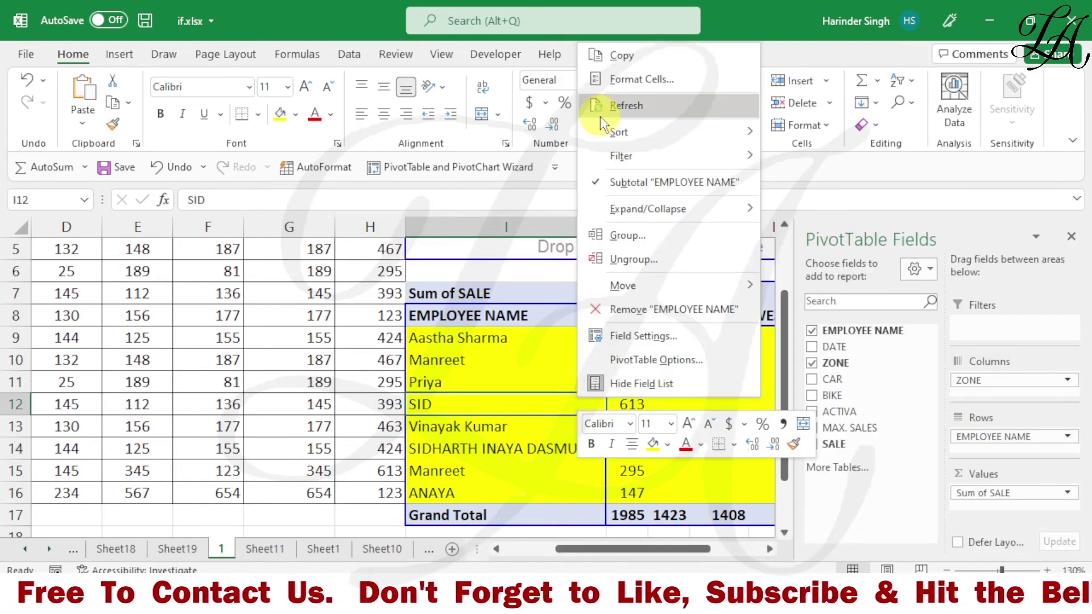
{"action": "left_click", "coordinate": [613, 108]}
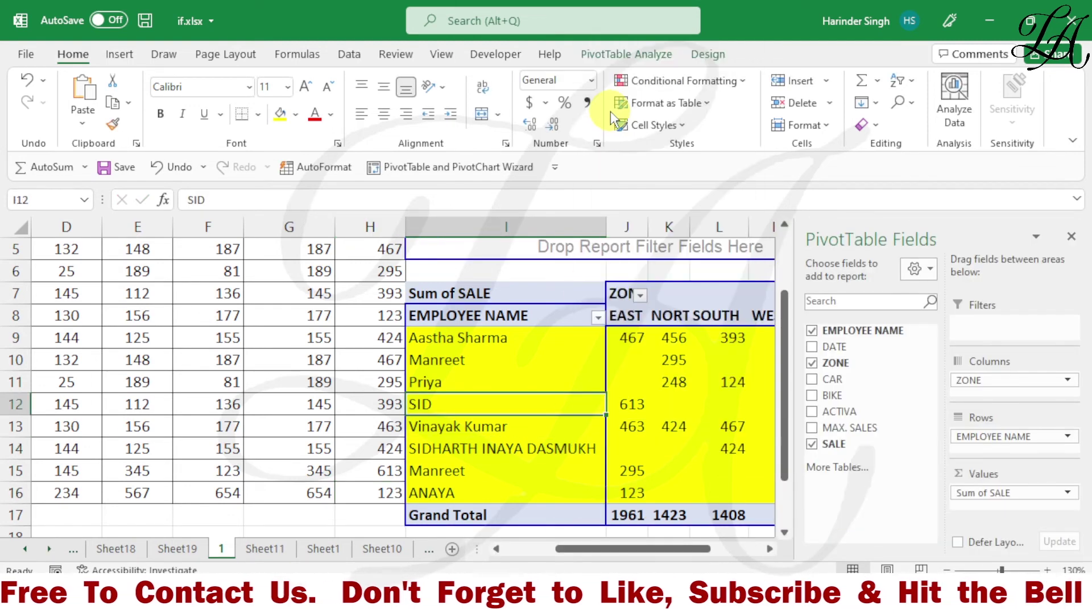
{"action": "left_click", "coordinate": [649, 494]}
{"action": "mouse_move", "coordinate": [629, 494]}
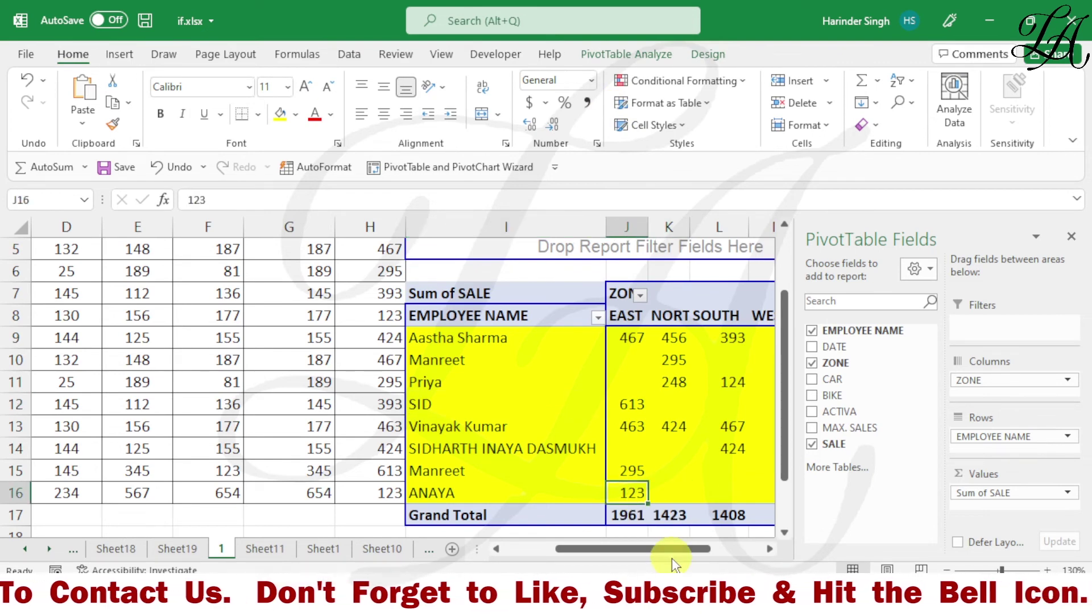
{"action": "left_click_drag", "start_coordinate": [671, 550], "coordinate": [707, 549]}
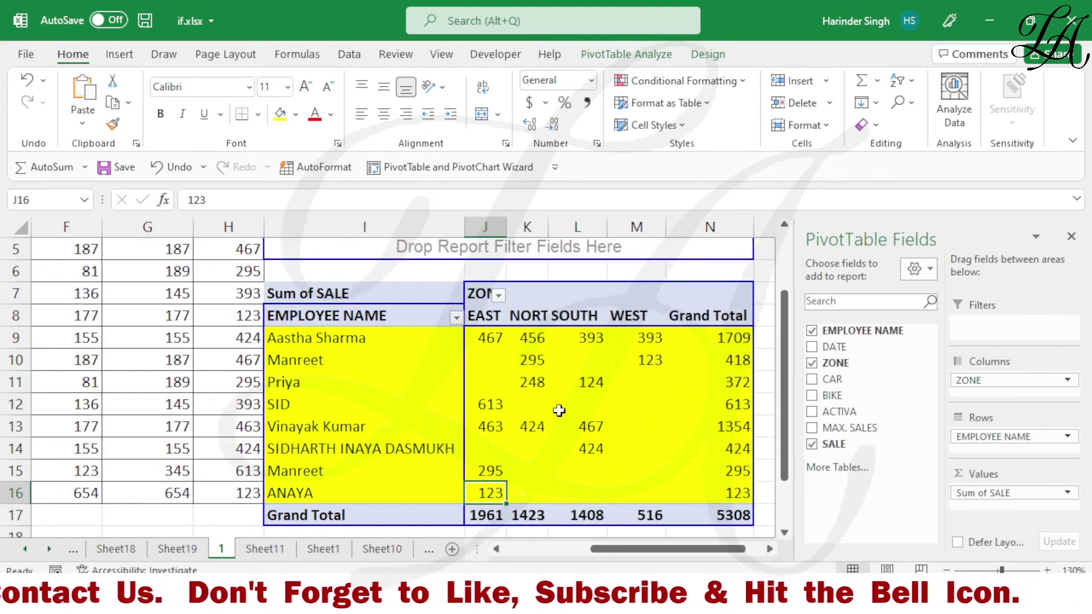
- Turn off Preserve cell formatting on update, then fill the pivot body yellow
{"action": "right_click", "coordinate": [622, 444]}
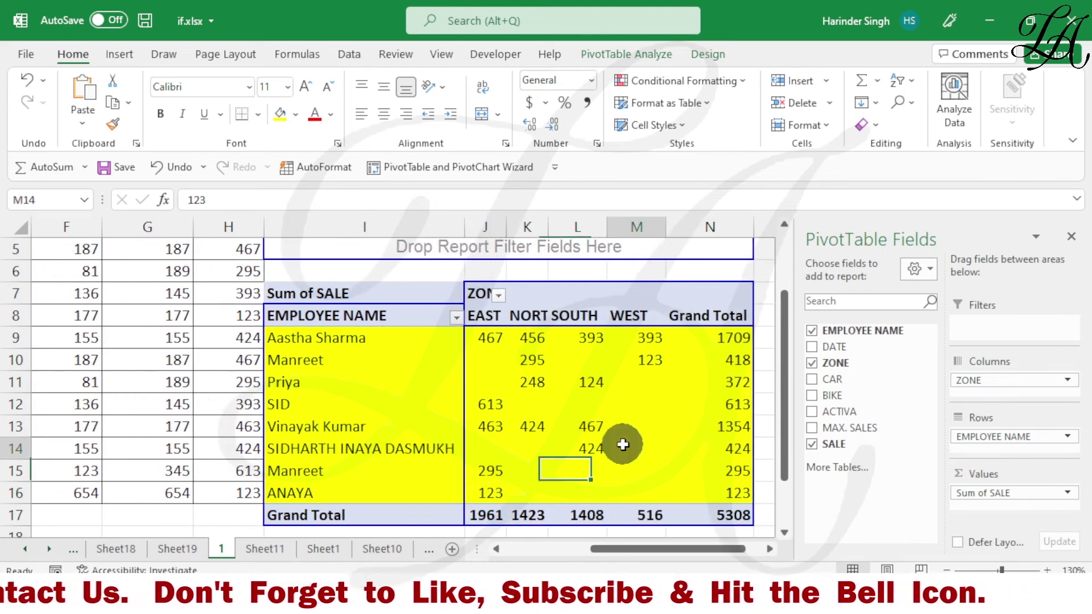
{"action": "left_click", "coordinate": [703, 408]}
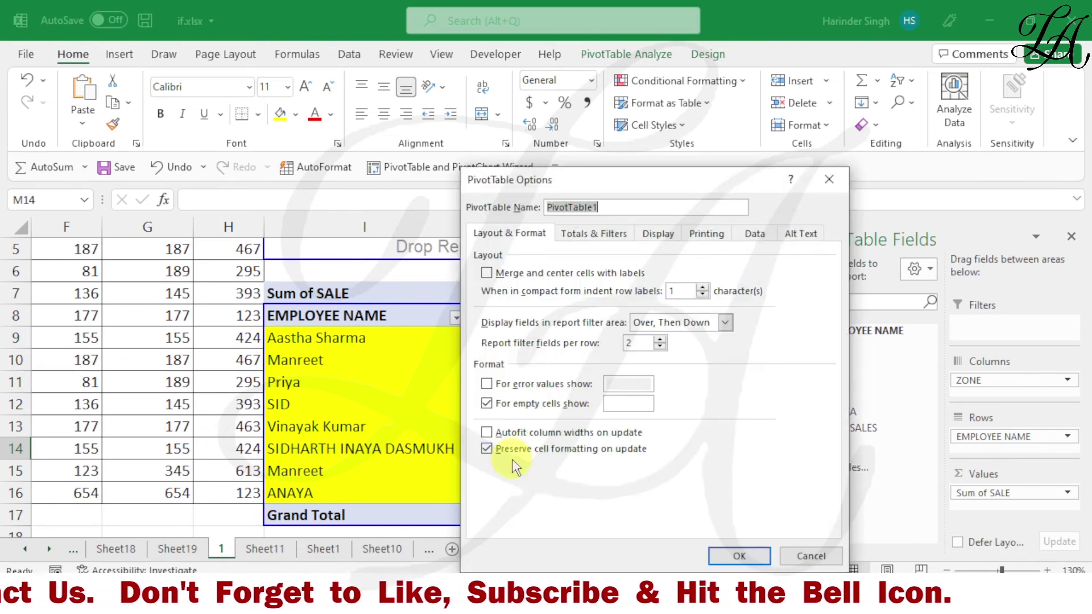
{"action": "left_click", "coordinate": [487, 450]}
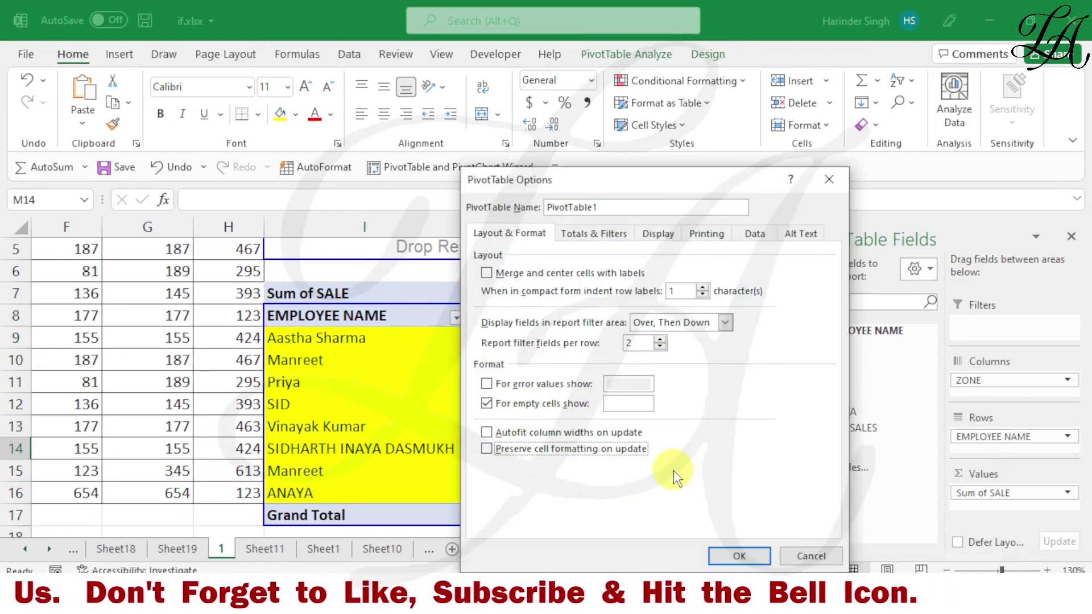
{"action": "left_click", "coordinate": [734, 556]}
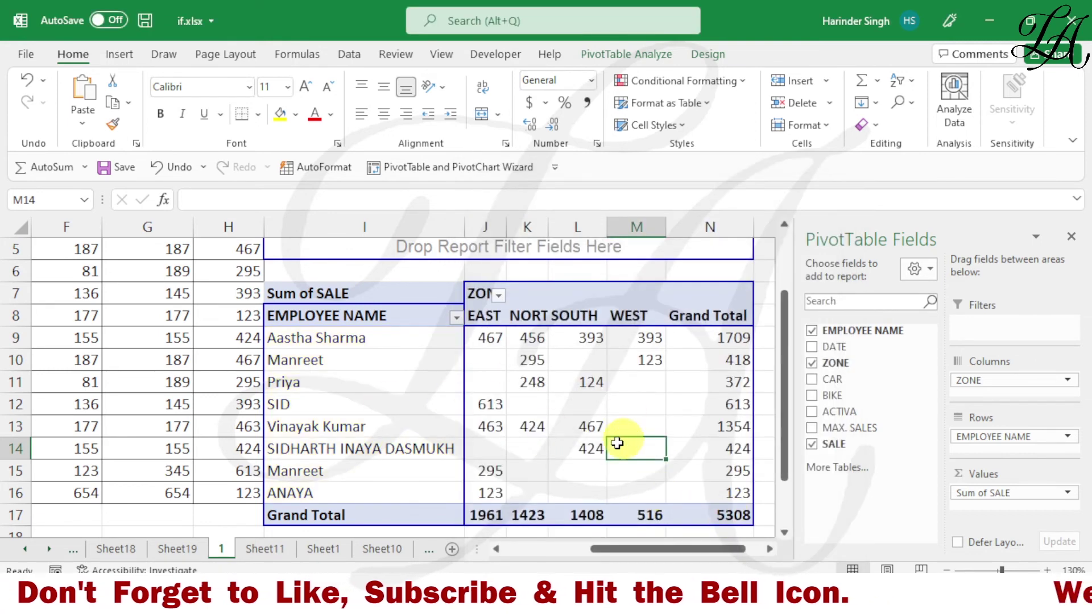
{"action": "mouse_move", "coordinate": [279, 340]}
{"action": "left_mouse_down"}
{"action": "mouse_move", "coordinate": [683, 476]}
{"action": "mouse_move", "coordinate": [699, 510]}
{"action": "left_mouse_up"}
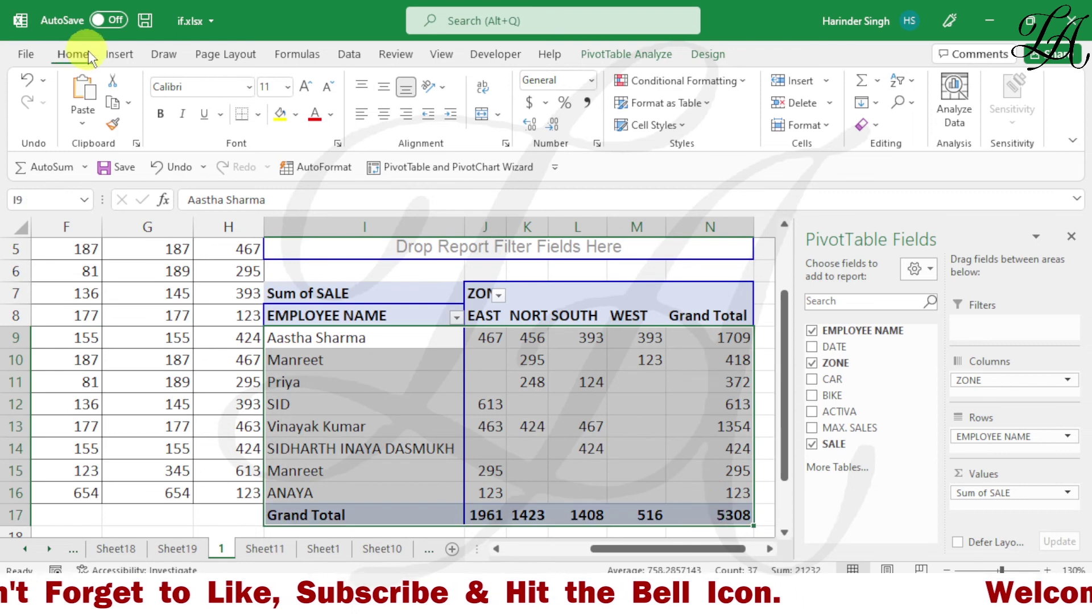
{"action": "left_click", "coordinate": [278, 114]}
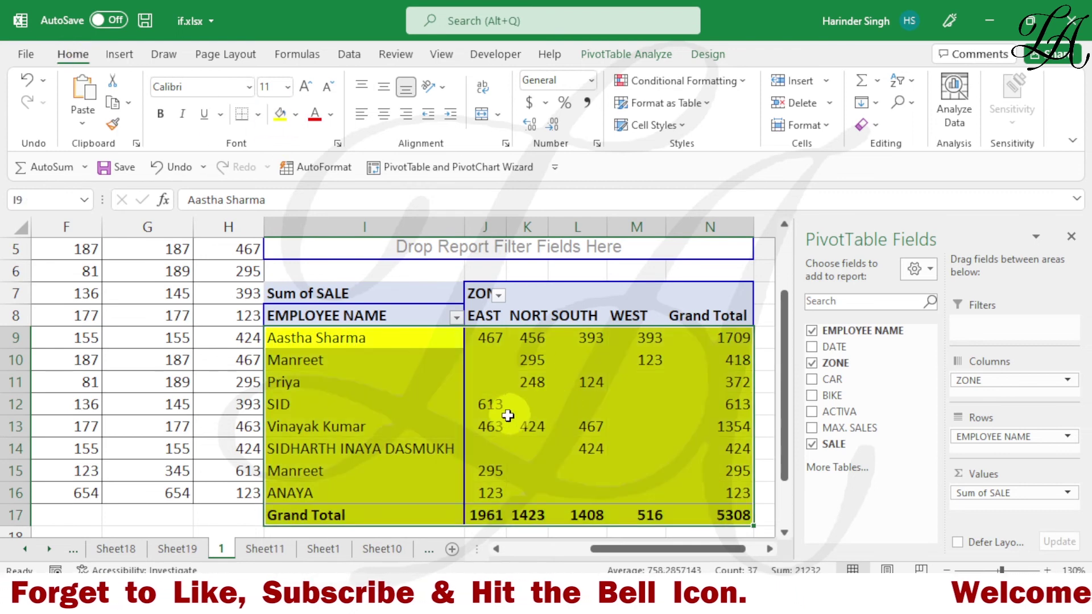
- Change H16 to 456 and refresh the PivotTable, giving Grand Total 5641
{"action": "left_click", "coordinate": [251, 494]}
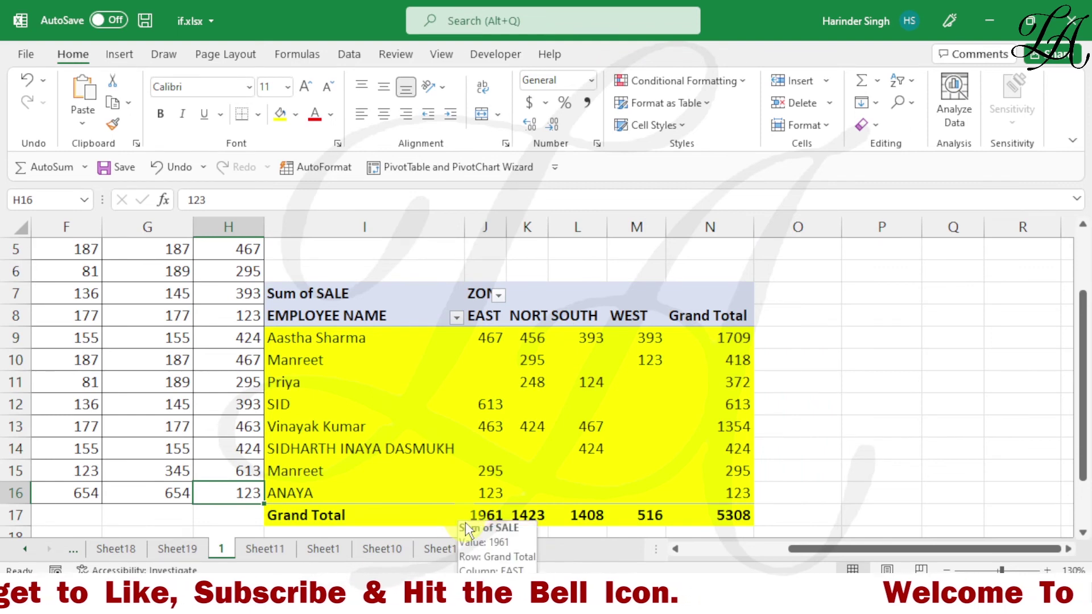
{"action": "type", "text": "456"}
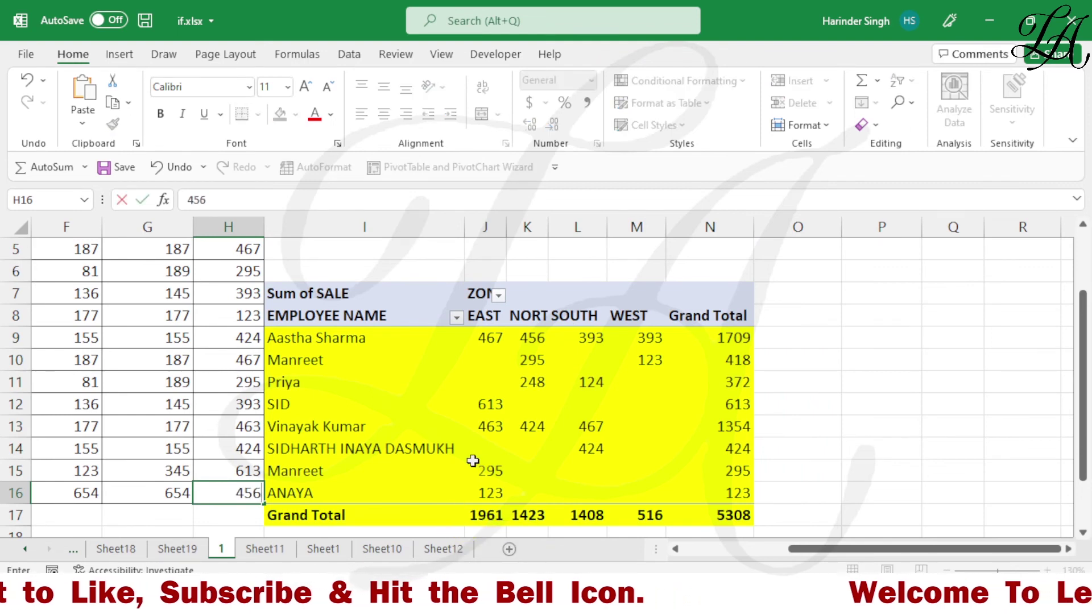
{"action": "left_click", "coordinate": [472, 460]}
{"action": "right_click", "coordinate": [472, 461]}
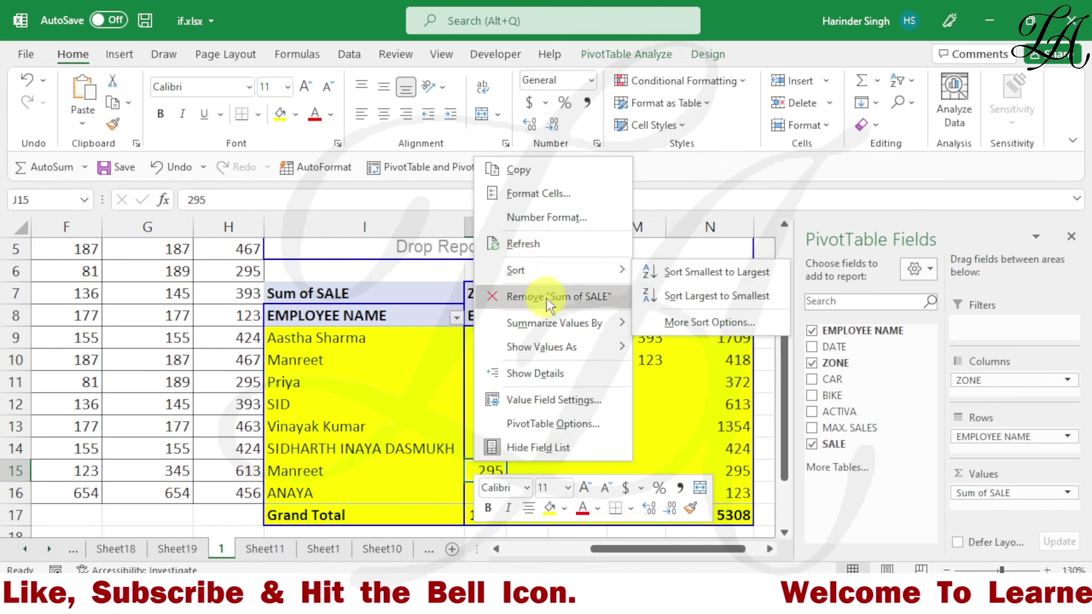
{"action": "left_click", "coordinate": [365, 369]}
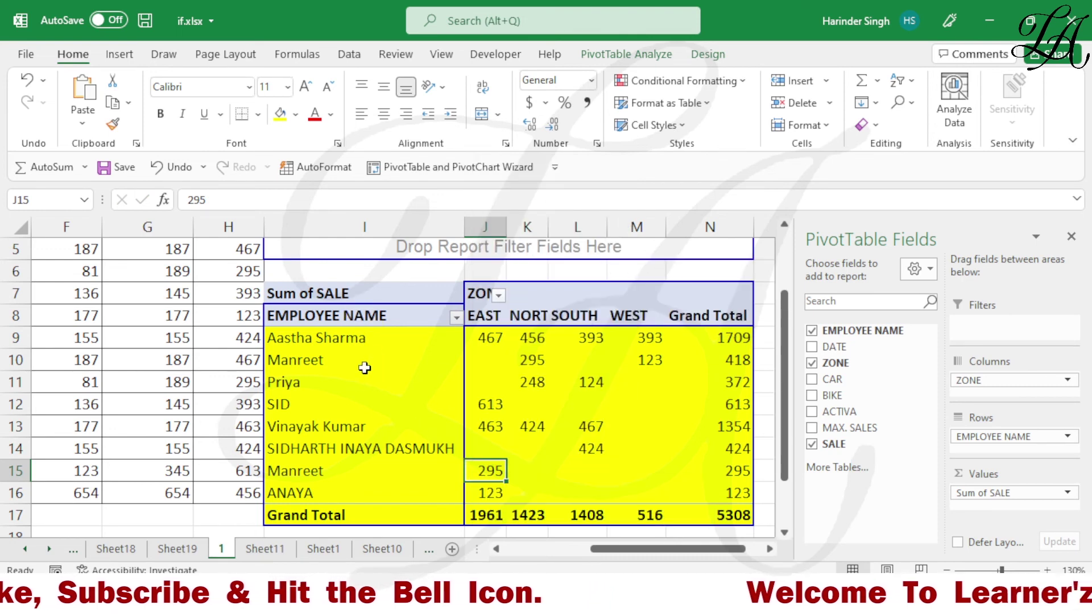
{"action": "right_click", "coordinate": [364, 369]}
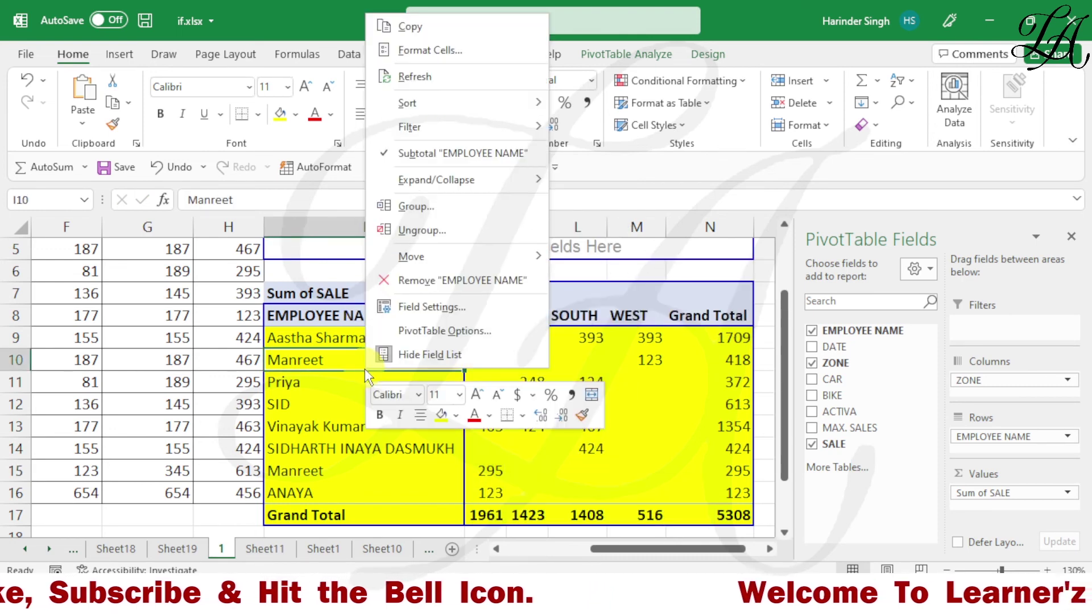
{"action": "left_click", "coordinate": [461, 79]}
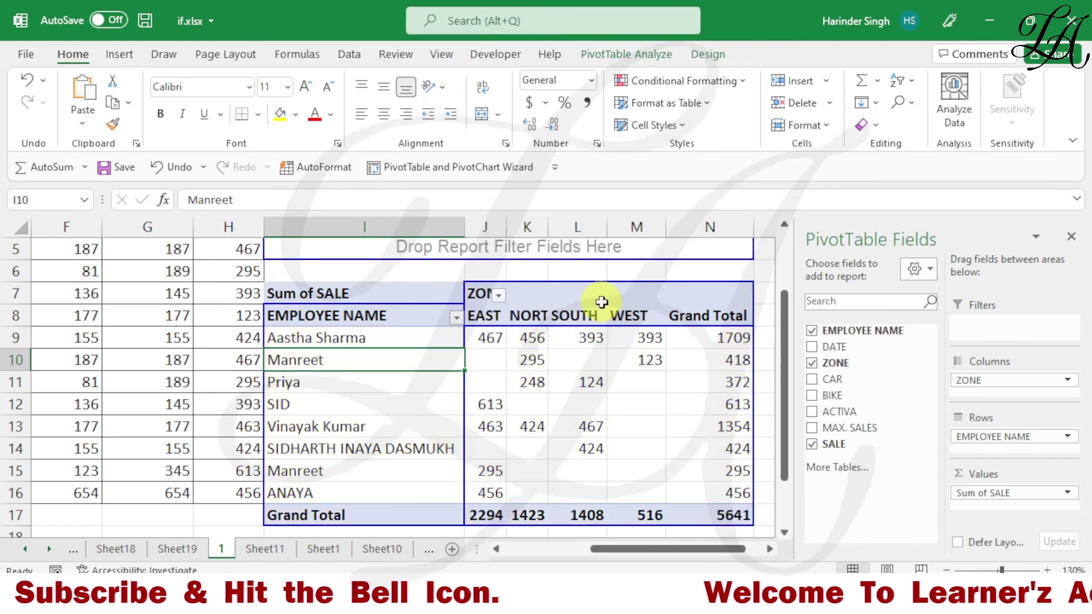
{"action": "left_click", "coordinate": [489, 495]}
{"action": "mouse_move", "coordinate": [529, 494]}
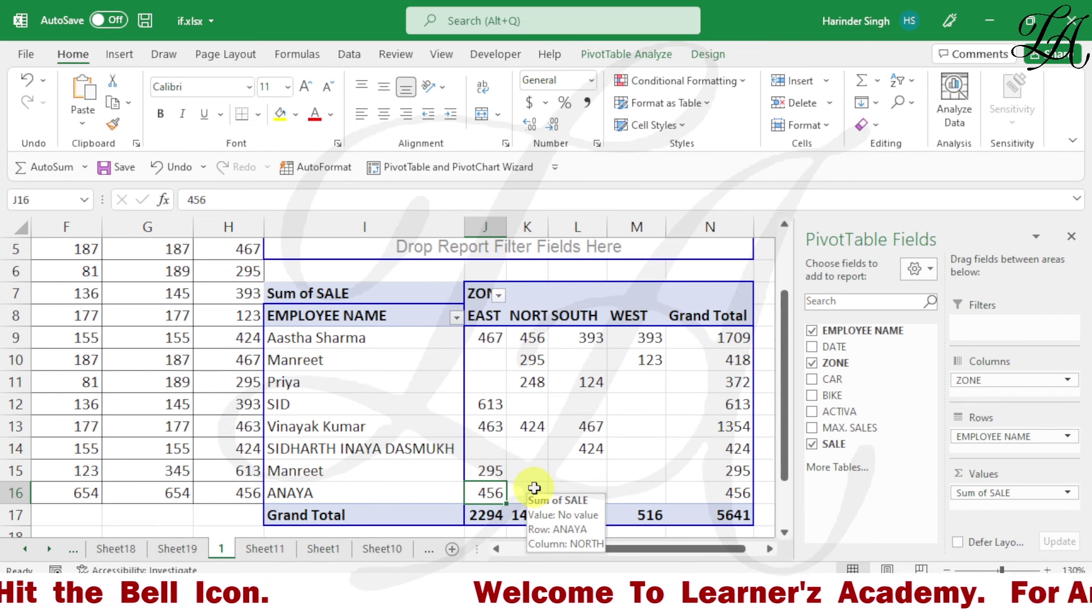
- Re-check Preserve cell formatting on update in PivotTable Options and apply it
{"action": "right_click", "coordinate": [534, 488]}
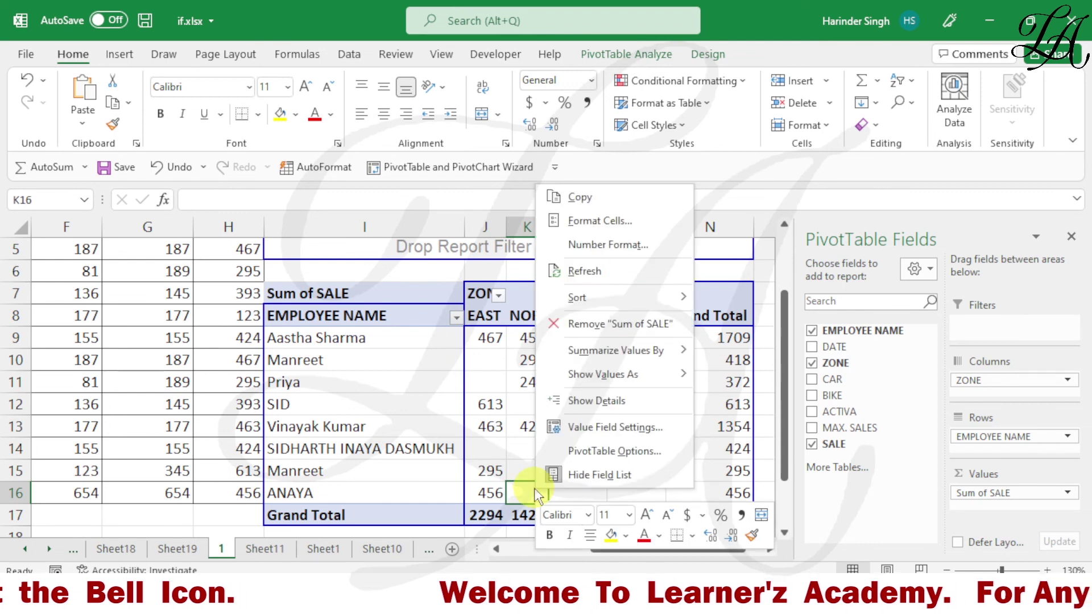
{"action": "left_click", "coordinate": [614, 451]}
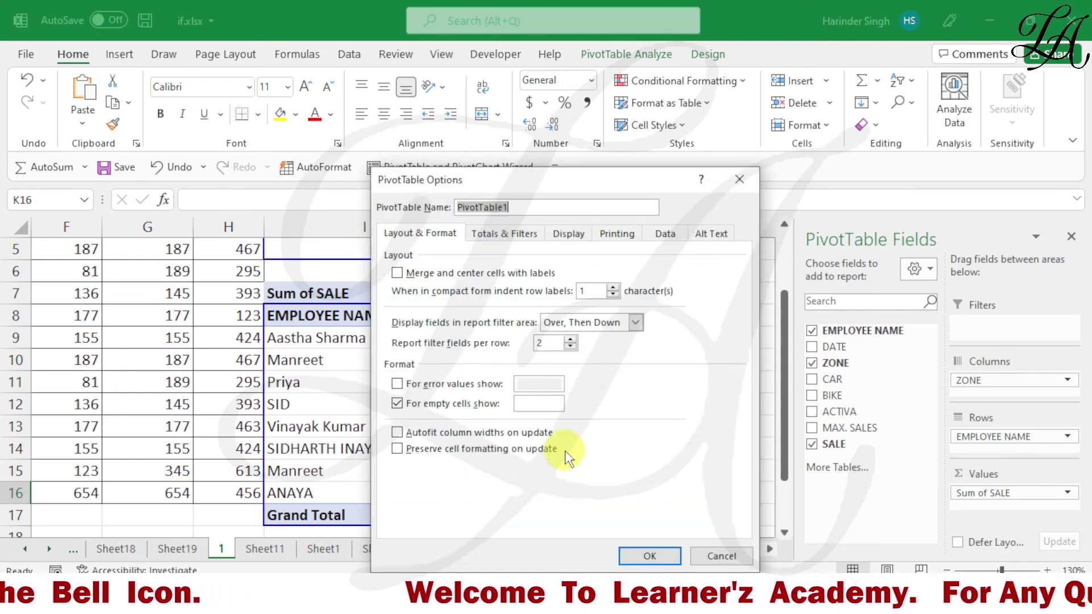
{"action": "left_click", "coordinate": [397, 448]}
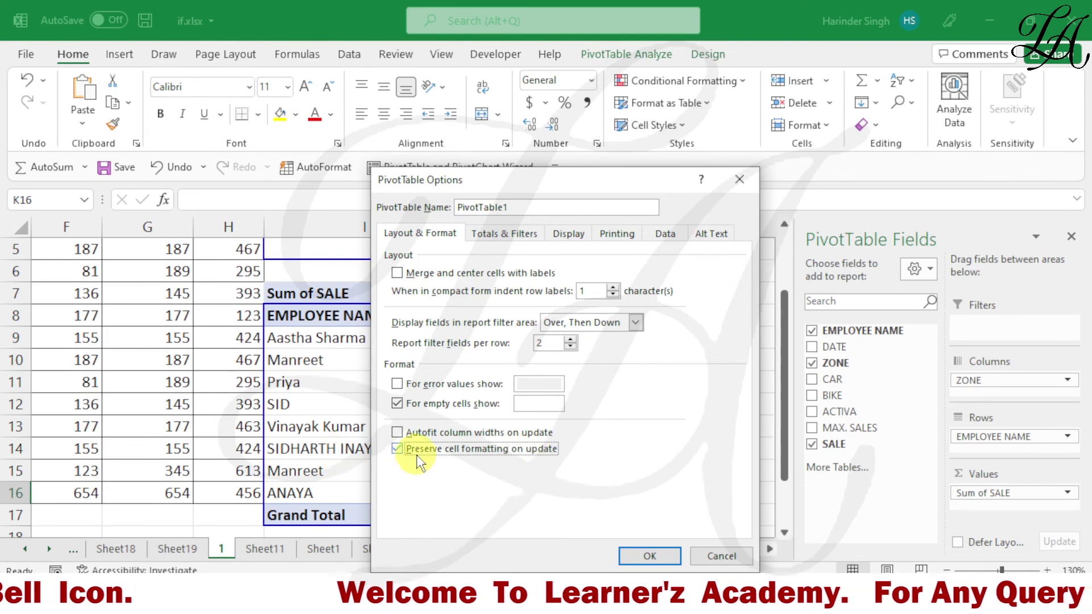
{"action": "left_click", "coordinate": [650, 556]}
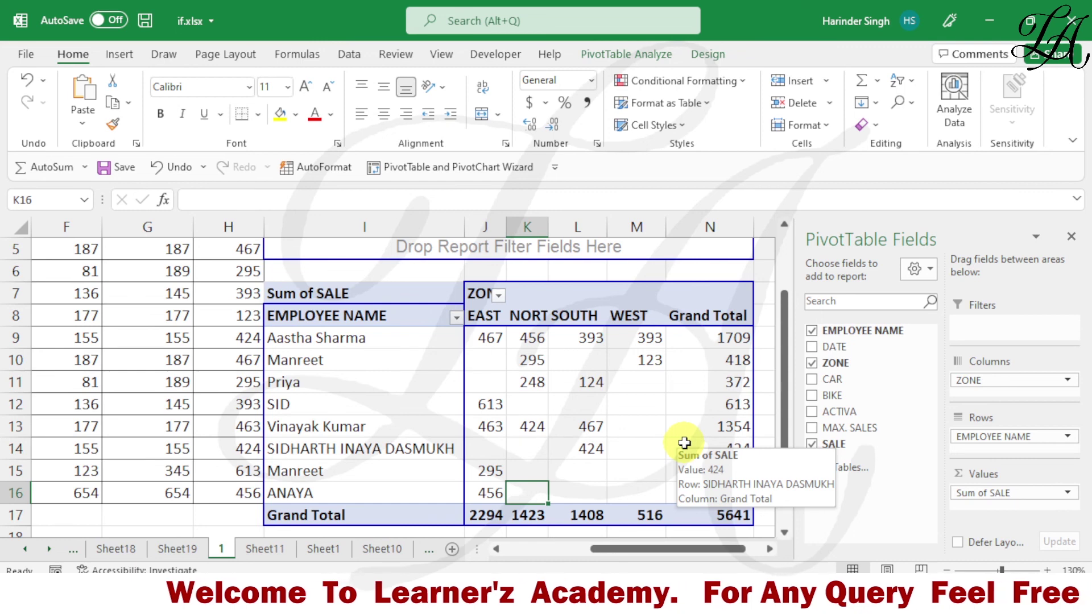
- Reopen PivotTable Options from the PivotTable's right-click menu to view its Layout & Format settings
{"action": "right_click", "coordinate": [660, 444]}
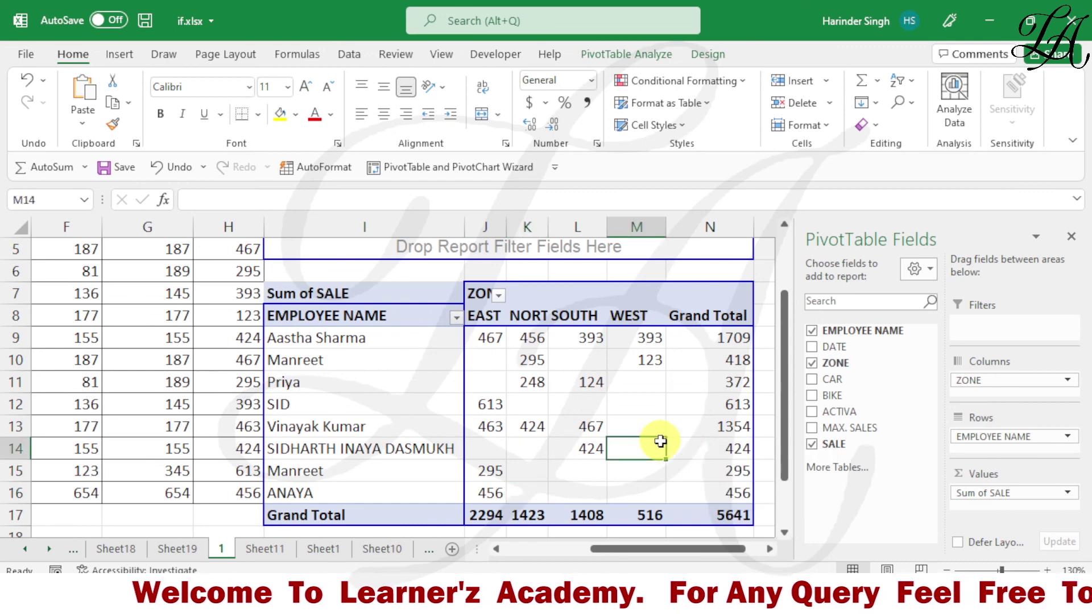
{"action": "left_click", "coordinate": [691, 404]}
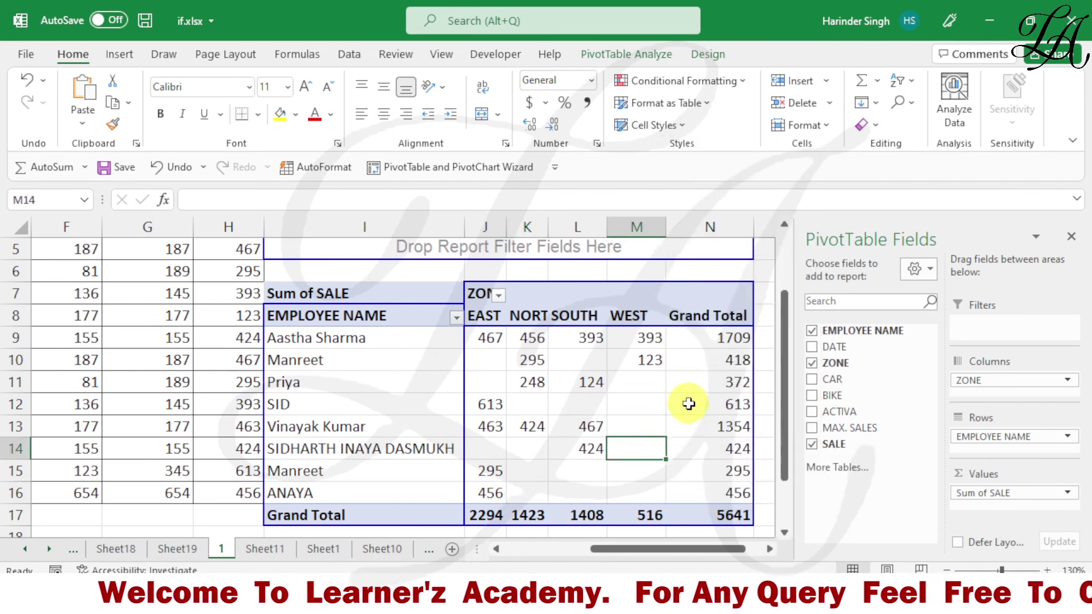